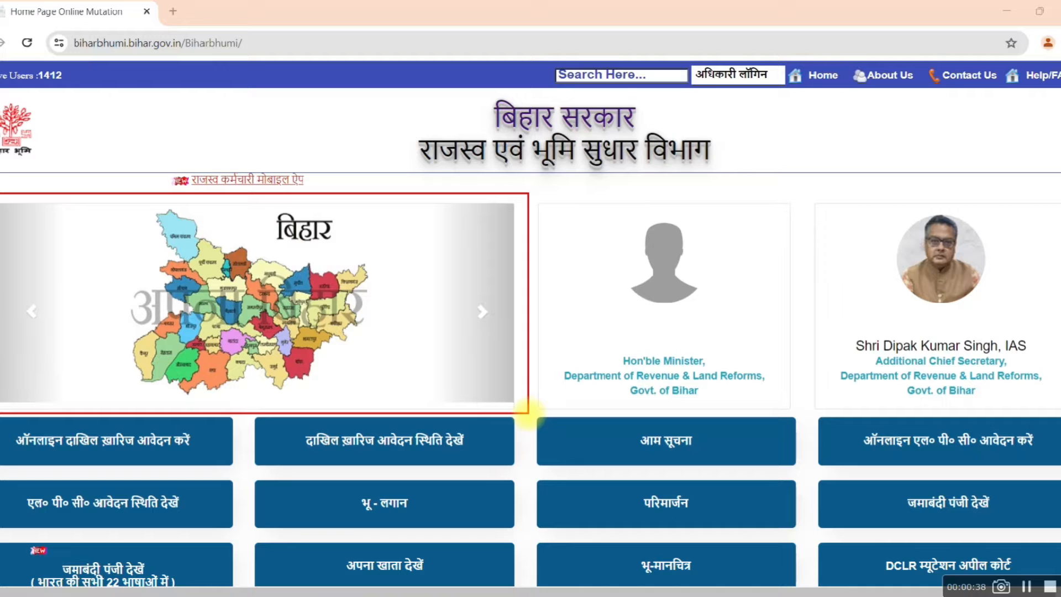
{"action": "mouse_move", "coordinate": [592, 283]}
{"action": "left_mouse_down"}
{"action": "mouse_move", "coordinate": [585, 332]}
{"action": "mouse_move", "coordinate": [575, 323]}
{"action": "mouse_move", "coordinate": [620, 301]}
{"action": "left_mouse_up"}
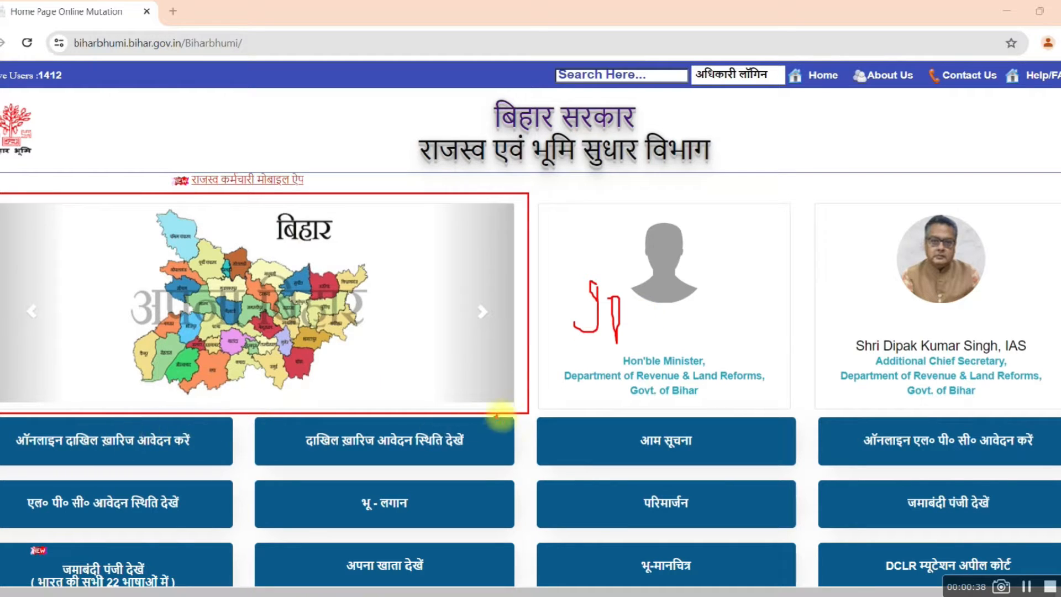
{"action": "mouse_move", "coordinate": [574, 334]}
{"action": "left_mouse_down"}
{"action": "mouse_move", "coordinate": [621, 348]}
{"action": "mouse_move", "coordinate": [575, 257]}
{"action": "mouse_move", "coordinate": [574, 334]}
{"action": "left_mouse_up"}
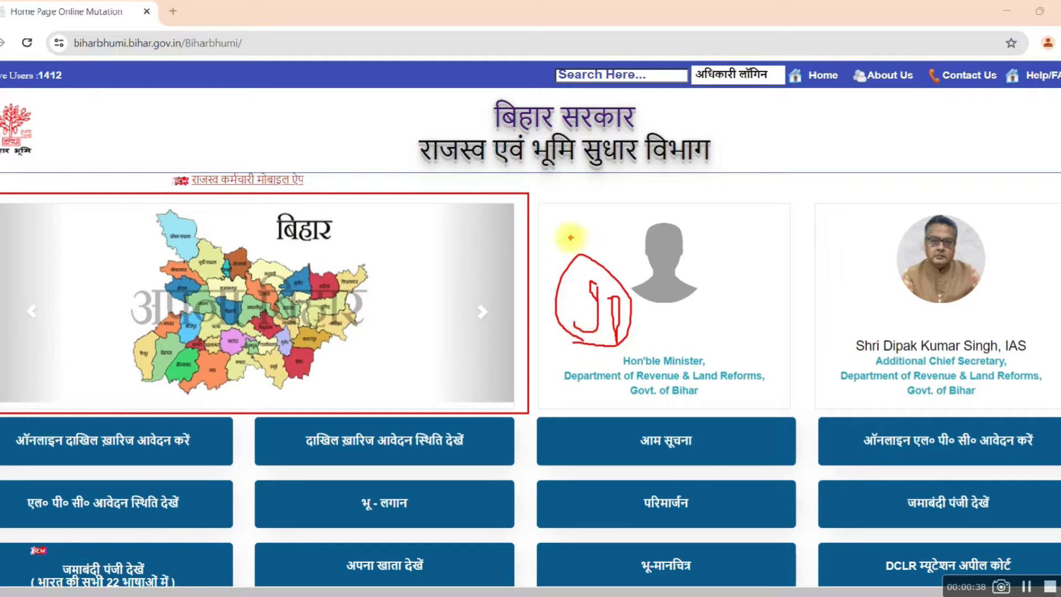
{"action": "mouse_move", "coordinate": [569, 238]}
{"action": "left_mouse_down"}
{"action": "mouse_move", "coordinate": [581, 218]}
{"action": "mouse_move", "coordinate": [679, 227]}
{"action": "mouse_move", "coordinate": [681, 243]}
{"action": "mouse_move", "coordinate": [691, 229]}
{"action": "mouse_move", "coordinate": [710, 238]}
{"action": "mouse_move", "coordinate": [698, 220]}
{"action": "mouse_move", "coordinate": [701, 249]}
{"action": "left_mouse_up"}
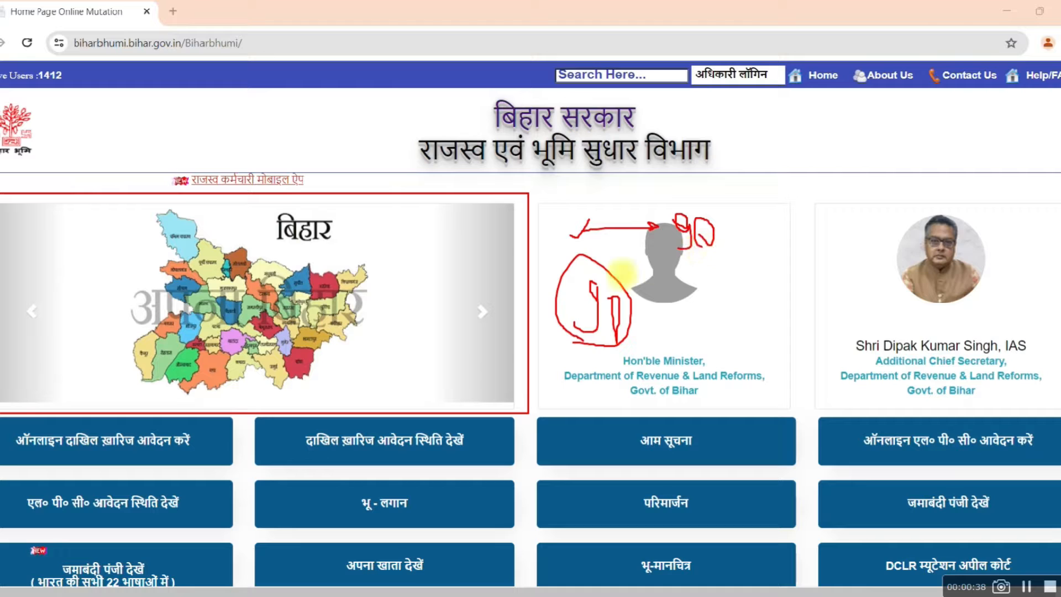
{"action": "left_click_drag", "start_coordinate": [4, 421], "coordinate": [221, 470]}
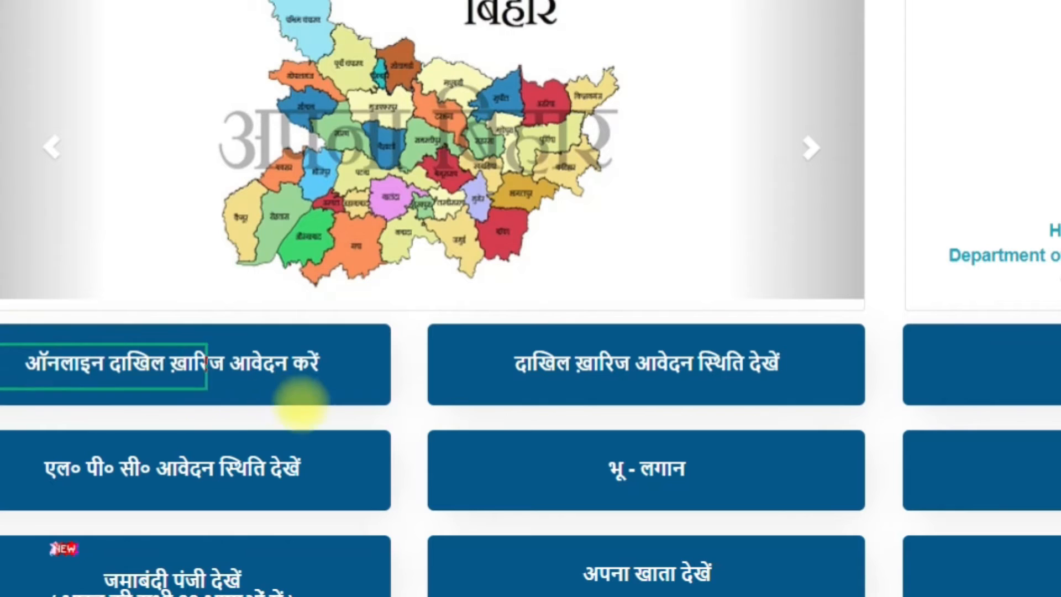
{"action": "left_click_drag", "start_coordinate": [300, 402], "coordinate": [362, 395]}
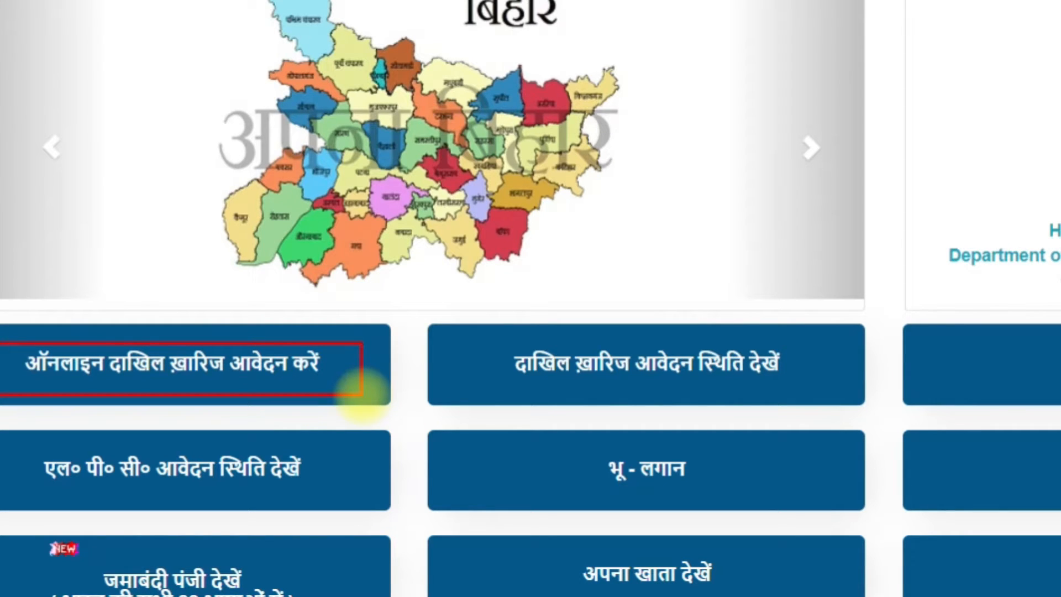
{"action": "key", "text": "Escape"}
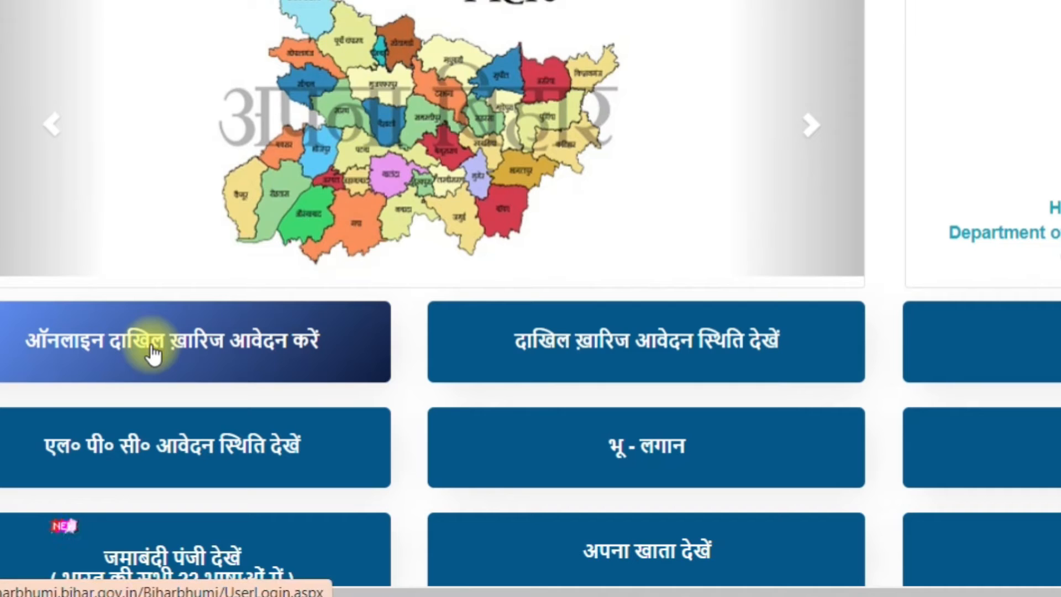
Open the Bihar Bhumi government site from the search results and go to the online mutation application (ऑनलाइन दाखिल ख़ारिज आवेदन करें)
{"action": "left_click", "coordinate": [61, 3]}
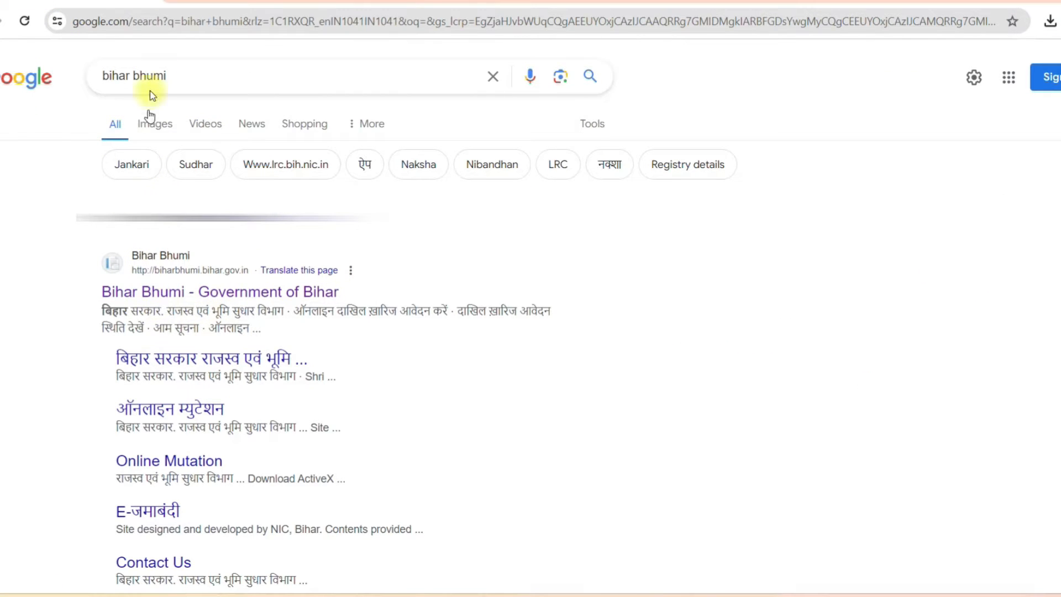
{"action": "left_click", "coordinate": [180, 301]}
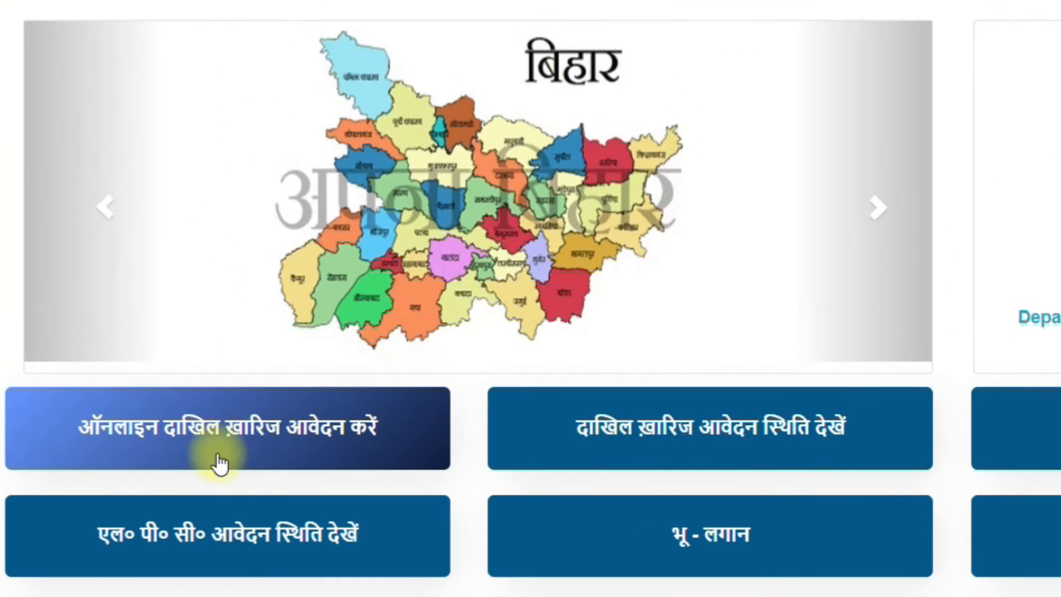
{"action": "left_click", "coordinate": [219, 462]}
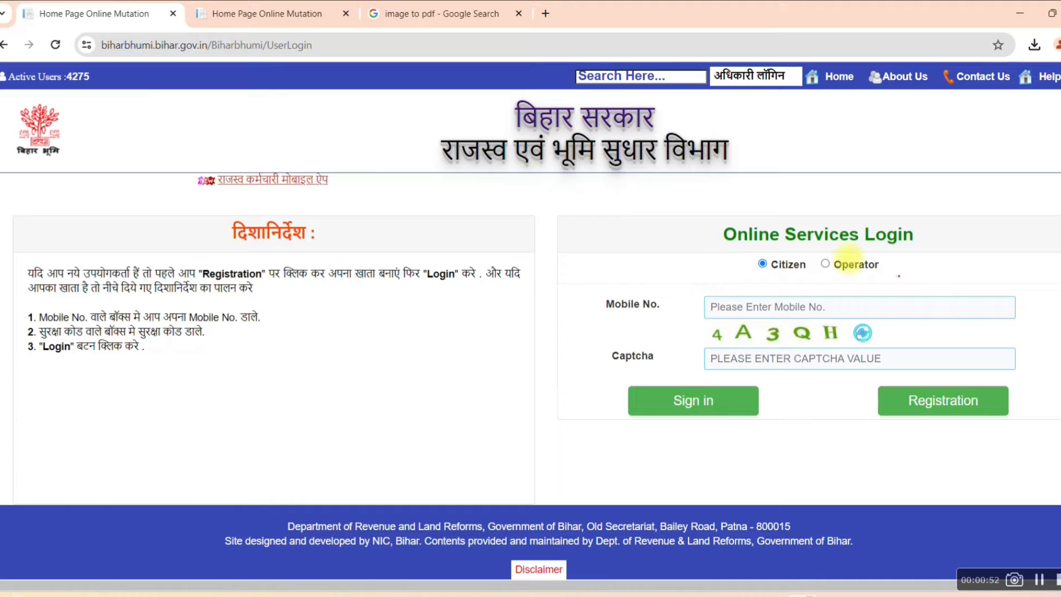
{"action": "mouse_move", "coordinate": [691, 282]}
{"action": "left_mouse_down"}
{"action": "mouse_move", "coordinate": [934, 331]}
{"action": "mouse_move", "coordinate": [913, 330]}
{"action": "left_mouse_up"}
{"action": "mouse_move", "coordinate": [753, 253]}
{"action": "left_mouse_down"}
{"action": "mouse_move", "coordinate": [820, 279]}
{"action": "mouse_move", "coordinate": [810, 281]}
{"action": "left_mouse_up"}
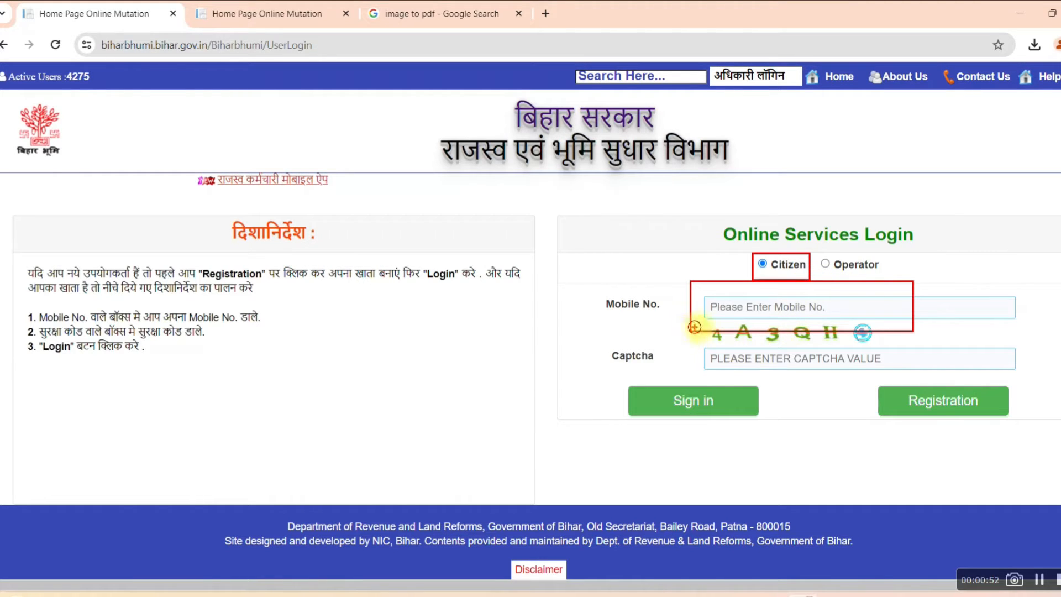
{"action": "left_click_drag", "start_coordinate": [693, 326], "coordinate": [900, 349]}
{"action": "left_click_drag", "start_coordinate": [666, 386], "coordinate": [768, 452]}
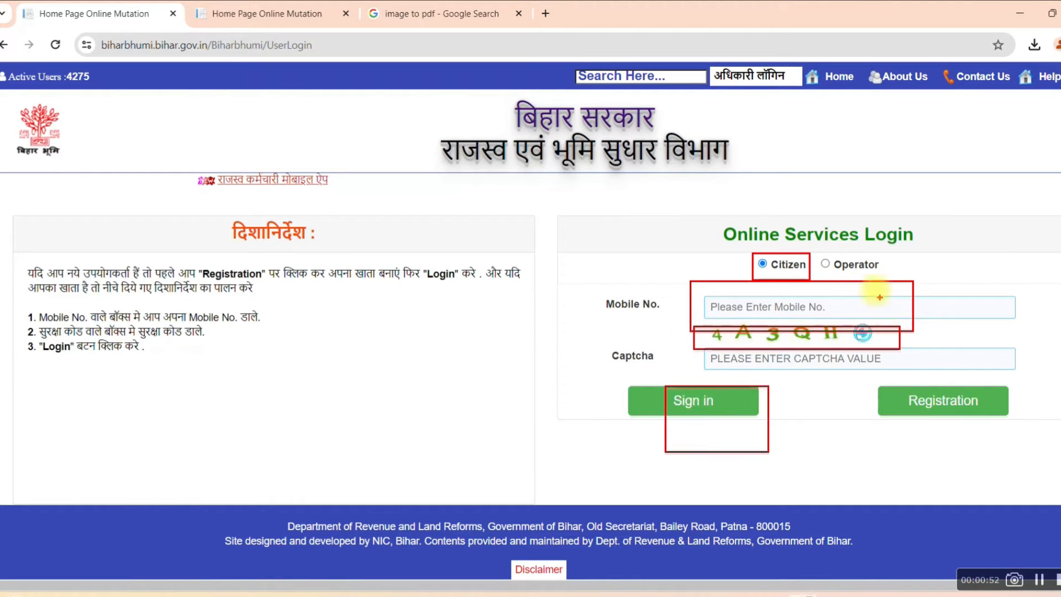
{"action": "left_click_drag", "start_coordinate": [822, 252], "coordinate": [886, 280]}
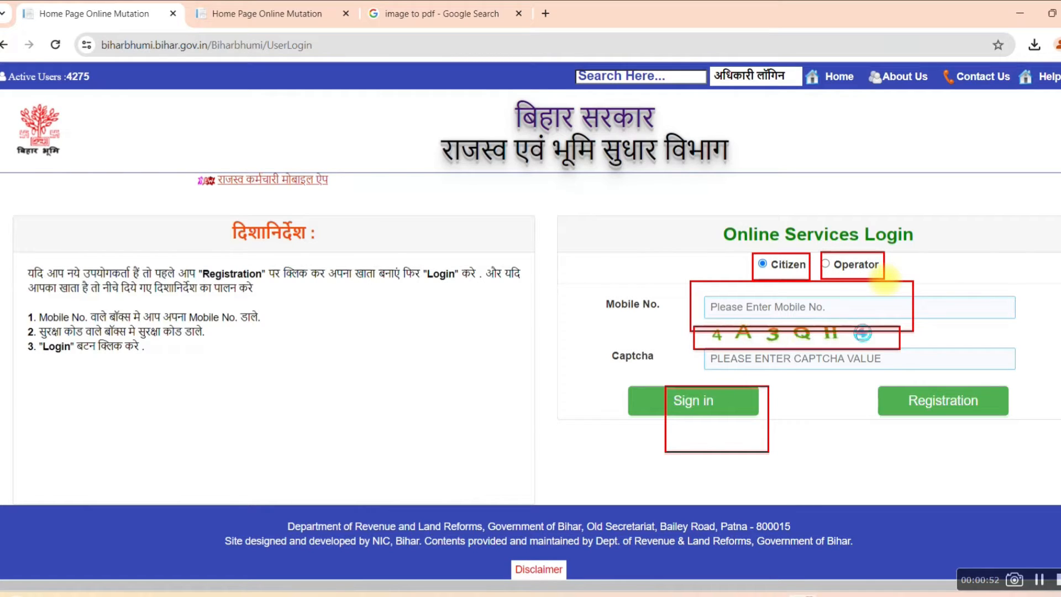
{"action": "key", "text": "Escape"}
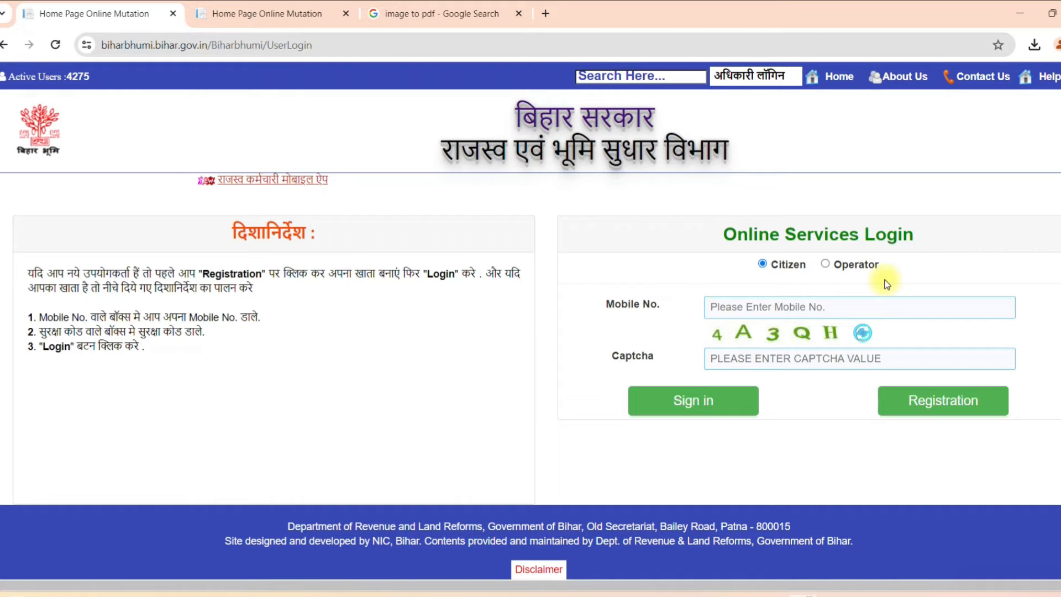
Open the new user registration form and fill in the full name with placeholder text
{"action": "left_click", "coordinate": [964, 397]}
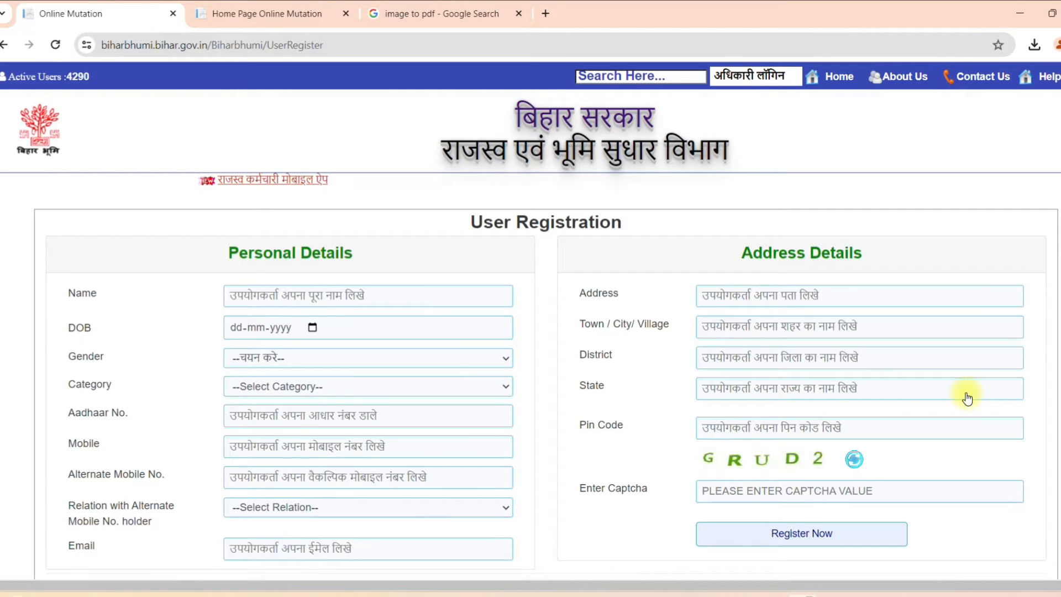
{"action": "left_click", "coordinate": [309, 296]}
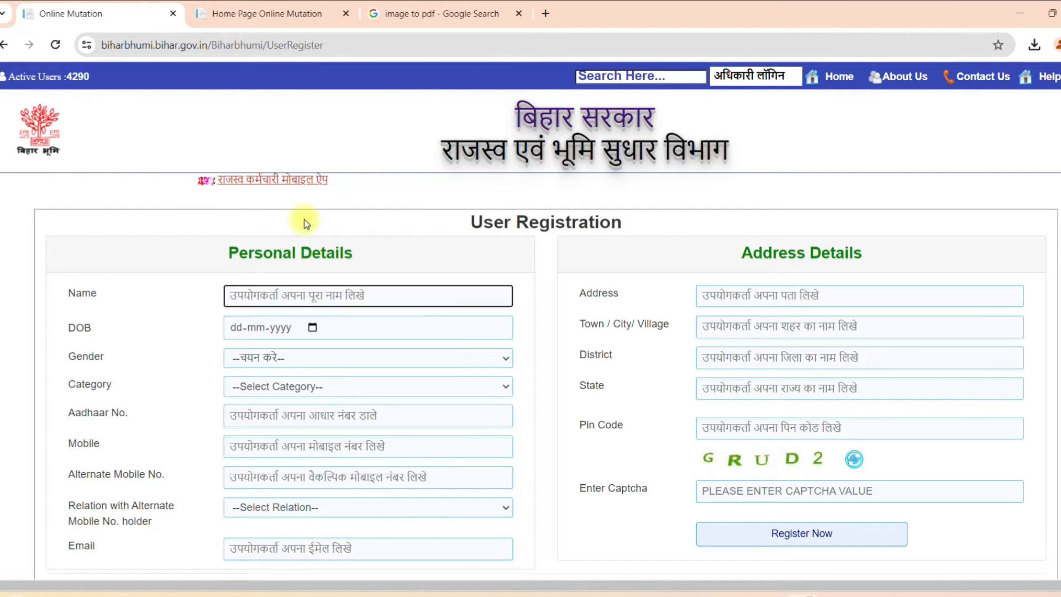
{"action": "scroll", "coordinate": [440, 284], "scroll_direction": "down", "scroll_amount": 4}
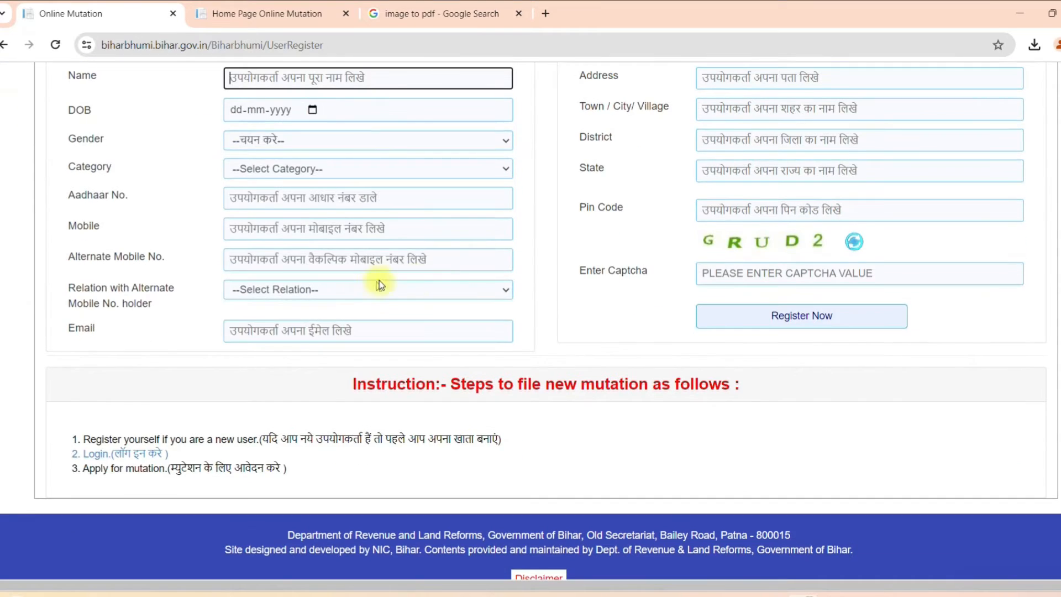
{"action": "scroll", "coordinate": [434, 280], "scroll_direction": "up", "scroll_amount": 3}
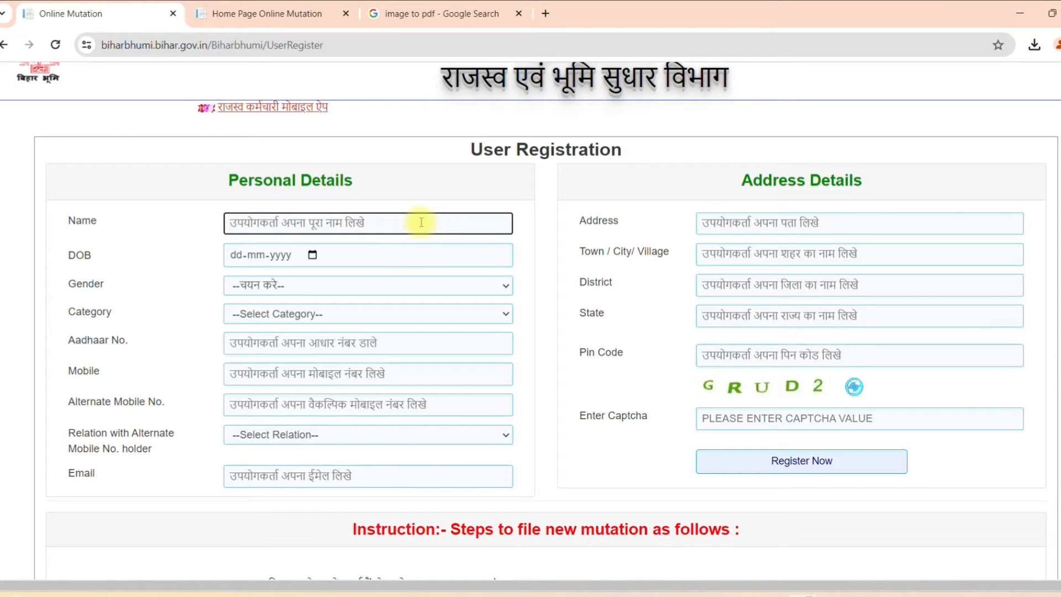
{"action": "type", "text": "xxxxxxxxxxxxxxx"}
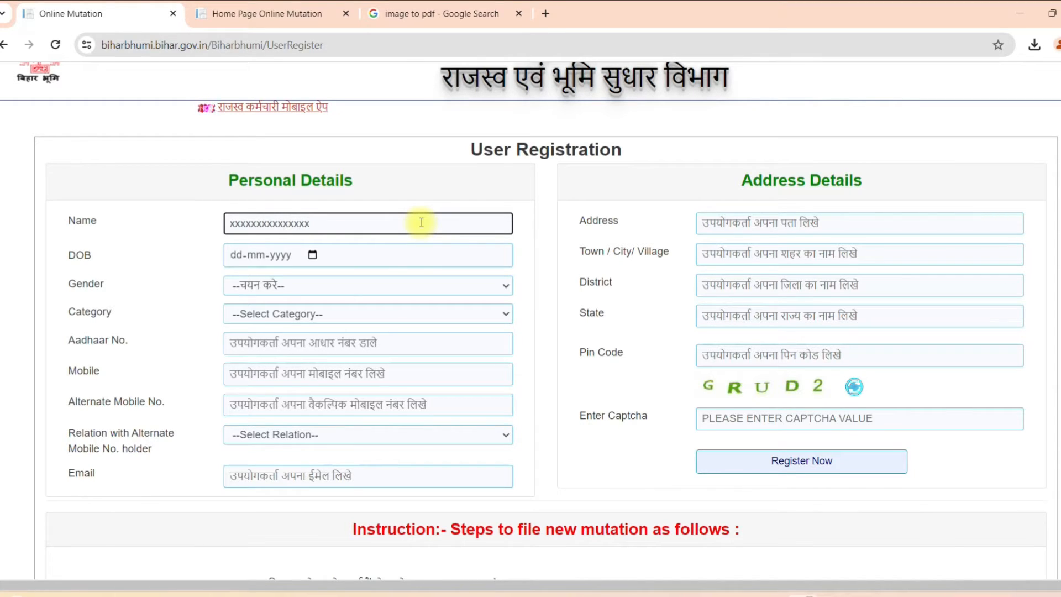
Set the gender to पुरुष and the category to UR in the personal details
{"action": "left_click", "coordinate": [313, 255]}
{"action": "left_click", "coordinate": [202, 257]}
{"action": "left_click", "coordinate": [345, 284]}
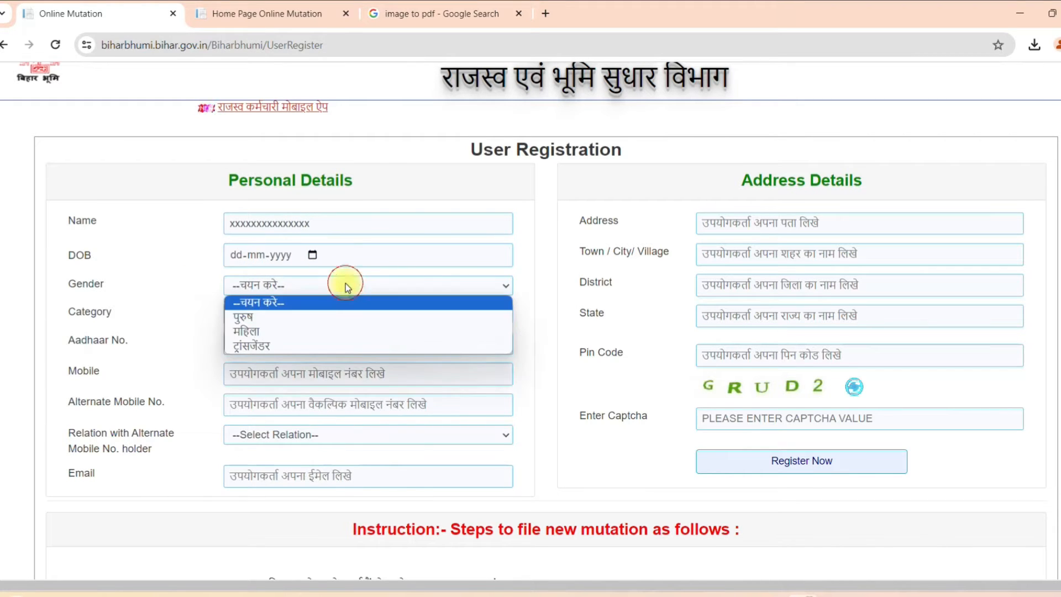
{"action": "left_click", "coordinate": [333, 318]}
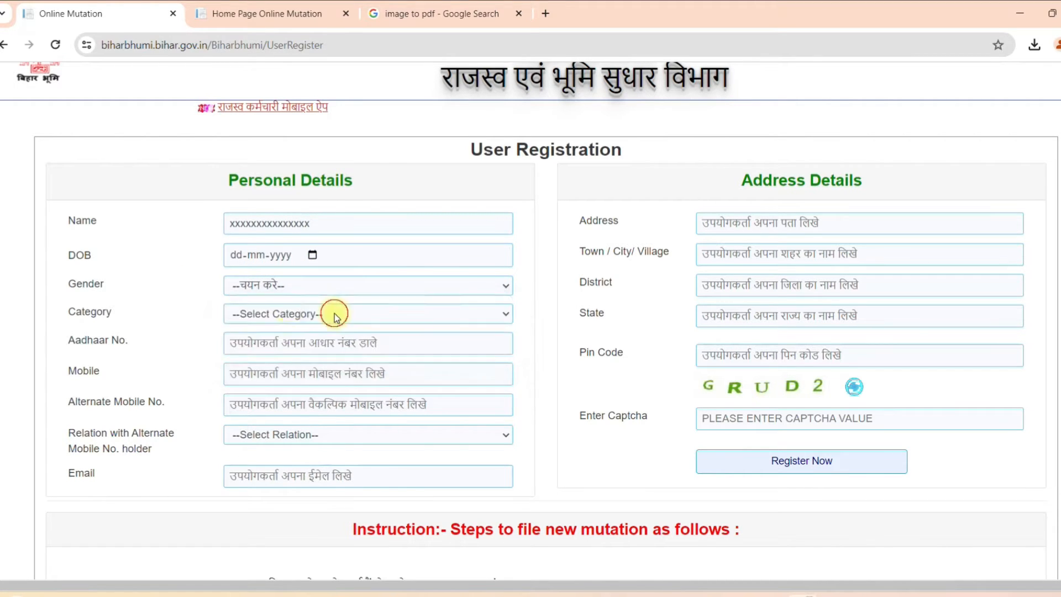
{"action": "left_click", "coordinate": [256, 313]}
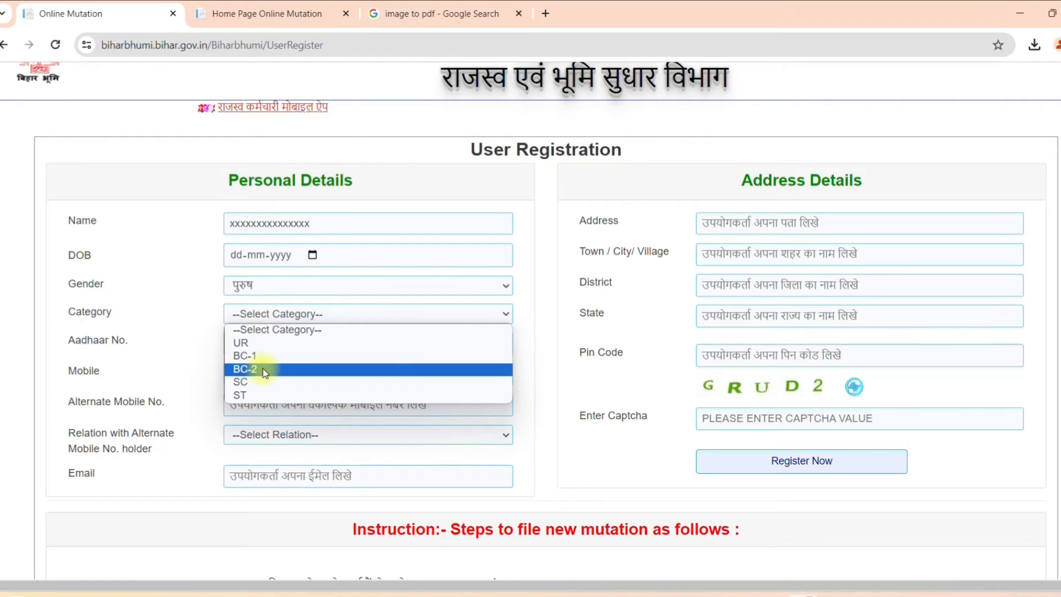
{"action": "left_click", "coordinate": [280, 346]}
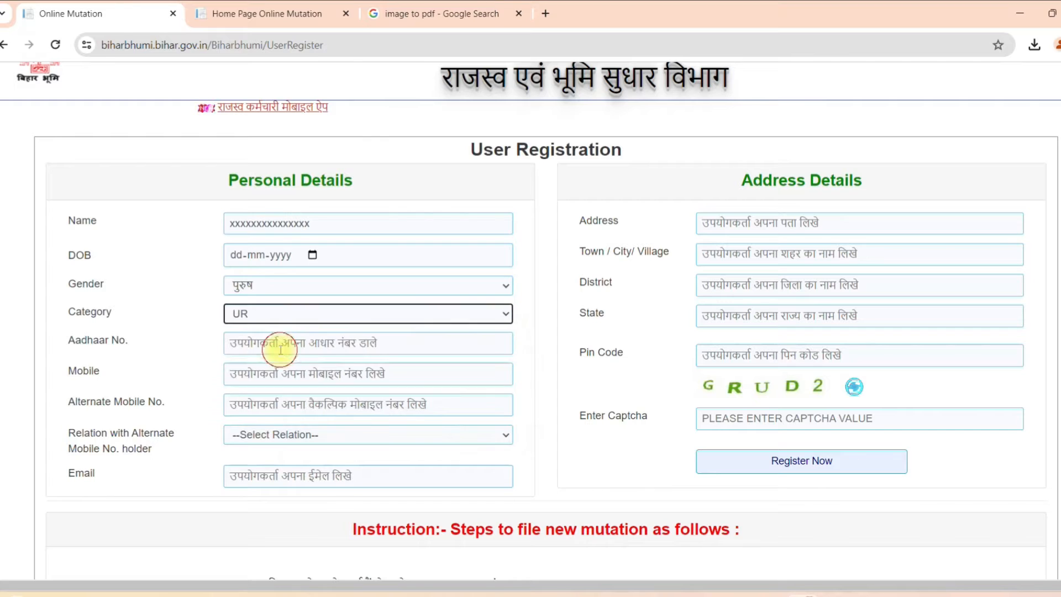
Fill in the alternate mobile number with placeholder text and set the relation with its holder to अन्य
{"action": "left_click", "coordinate": [313, 343]}
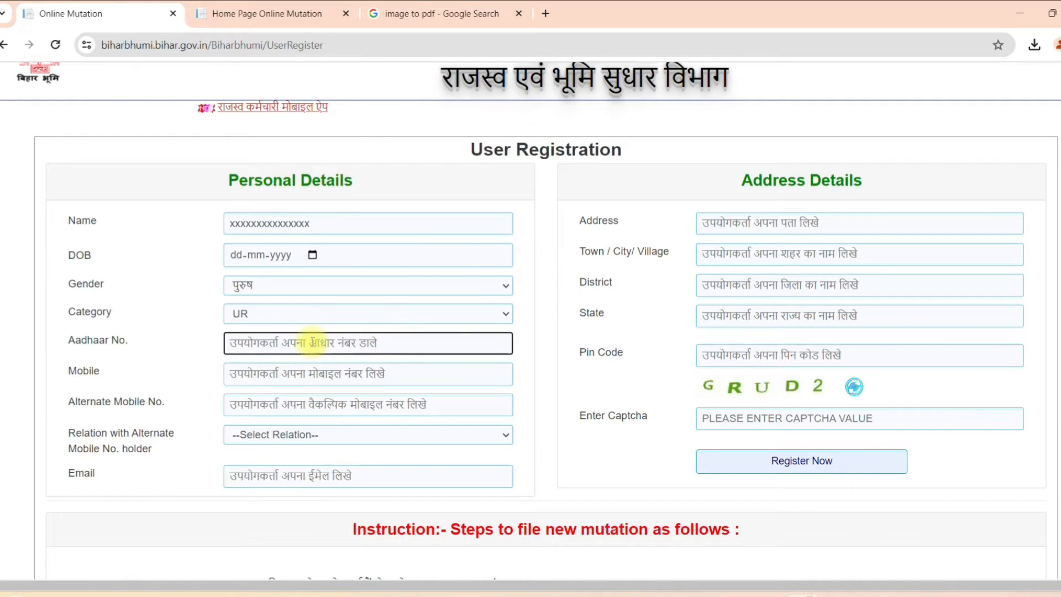
{"action": "left_click", "coordinate": [297, 371]}
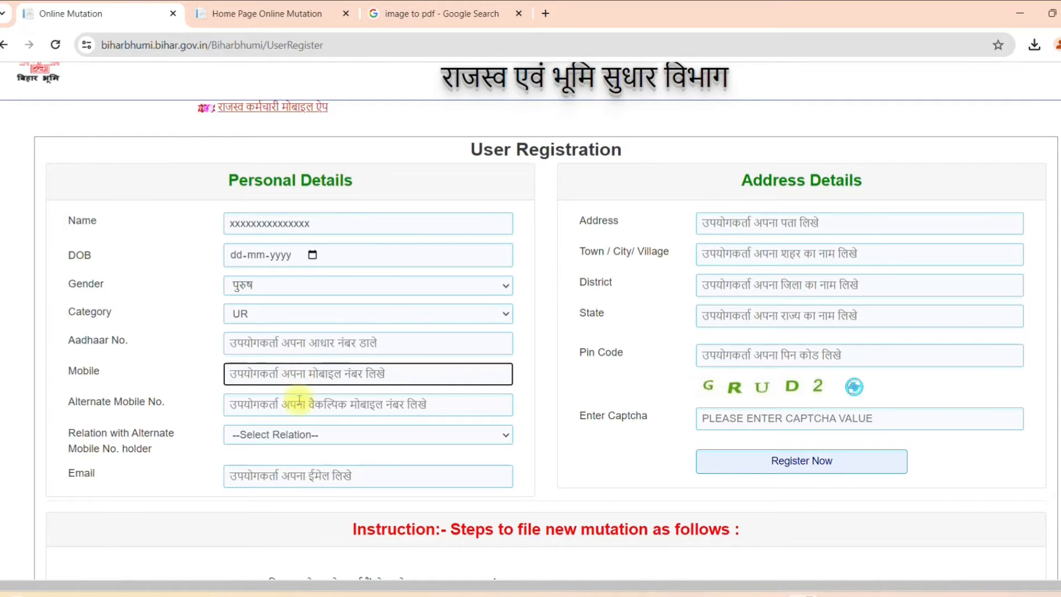
{"action": "left_click", "coordinate": [299, 401]}
{"action": "type", "text": "xxxxx"}
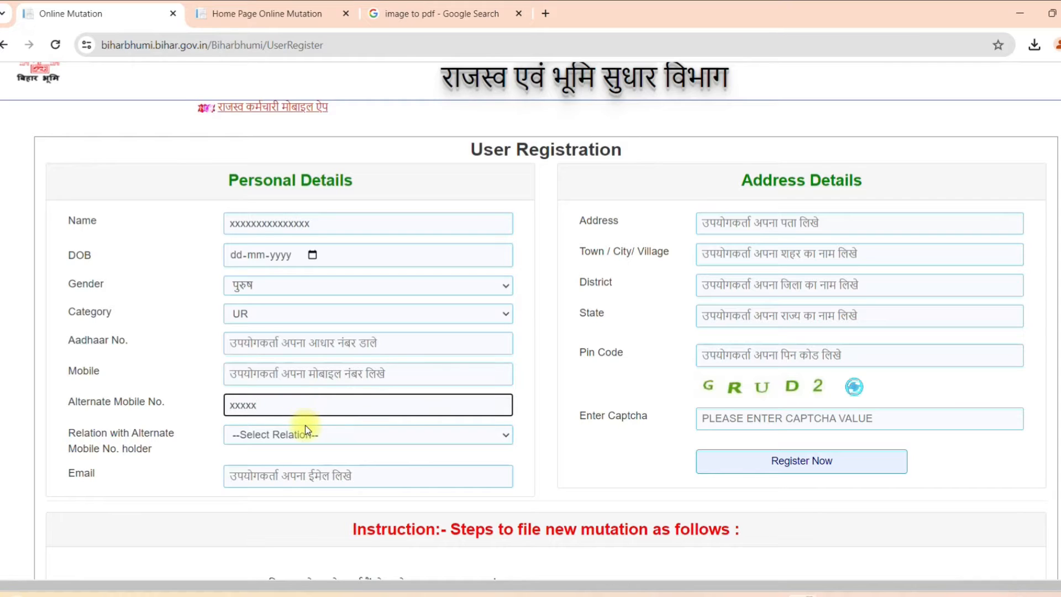
{"action": "type", "text": "xx"}
{"action": "left_click", "coordinate": [311, 435]}
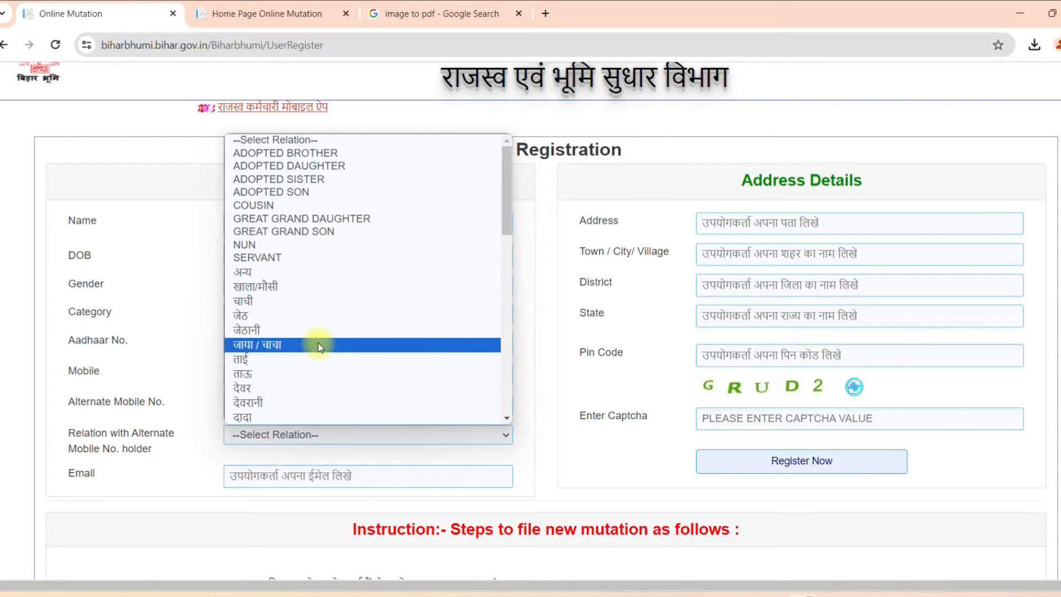
{"action": "left_click", "coordinate": [305, 271]}
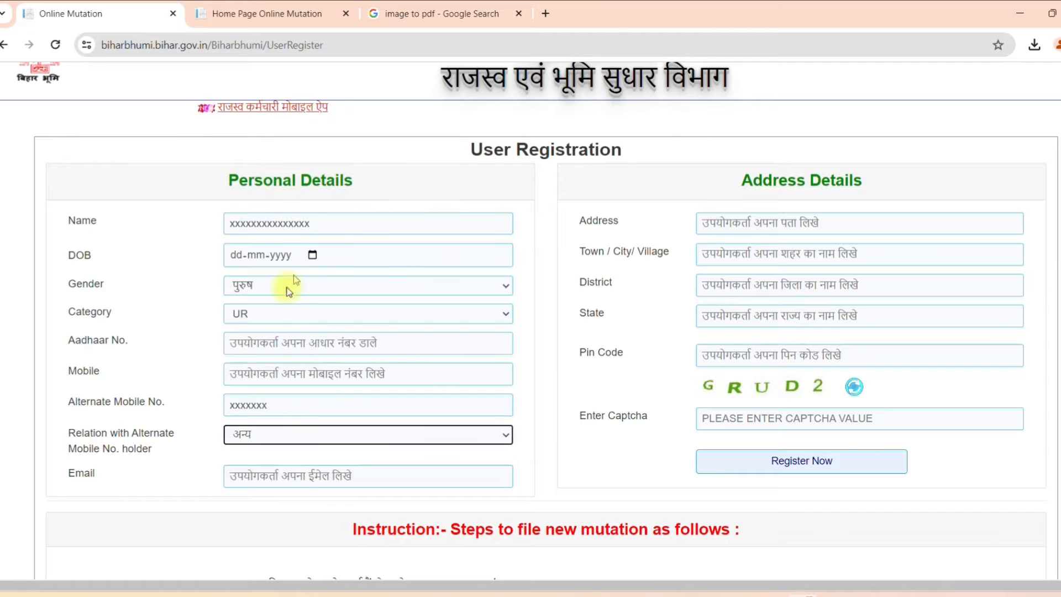
Fill in the email in the personal details with placeholder text
{"action": "left_click", "coordinate": [208, 418]}
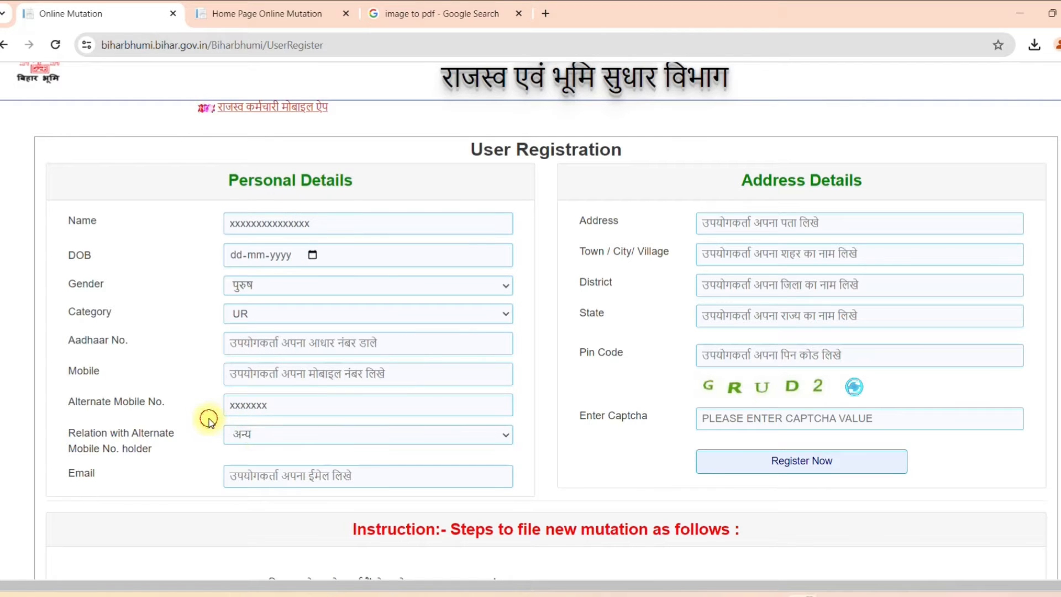
{"action": "left_click", "coordinate": [271, 481]}
{"action": "type", "text": "zx"}
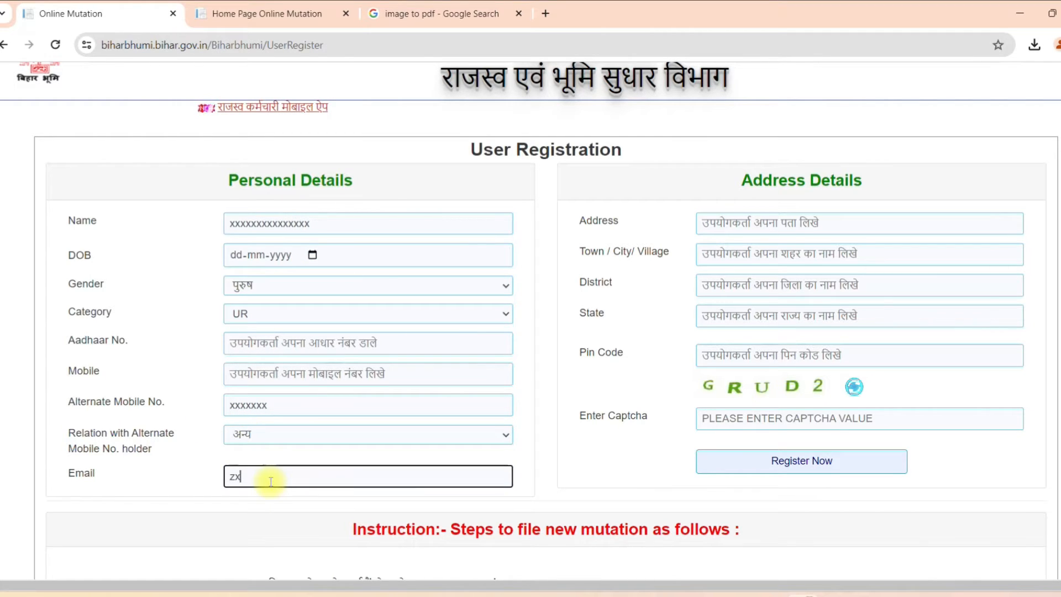
{"action": "type", "text": "xxxxxxxxx"}
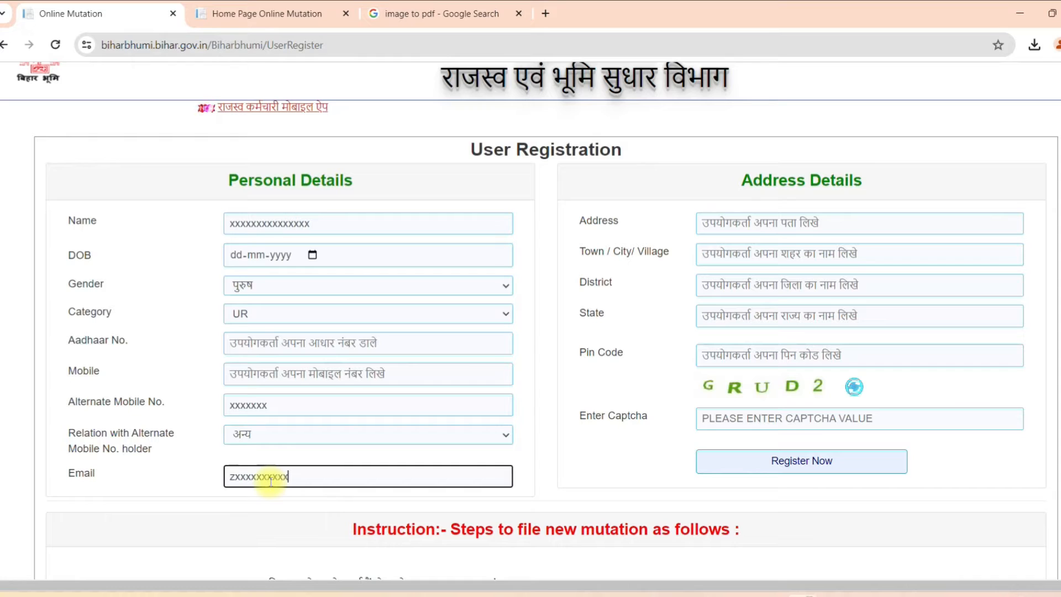
Fill in the address, town/city/village, district and state in the address details with placeholder text
{"action": "left_click", "coordinate": [751, 223]}
{"action": "type", "text": "xxxxxxxxxx"}
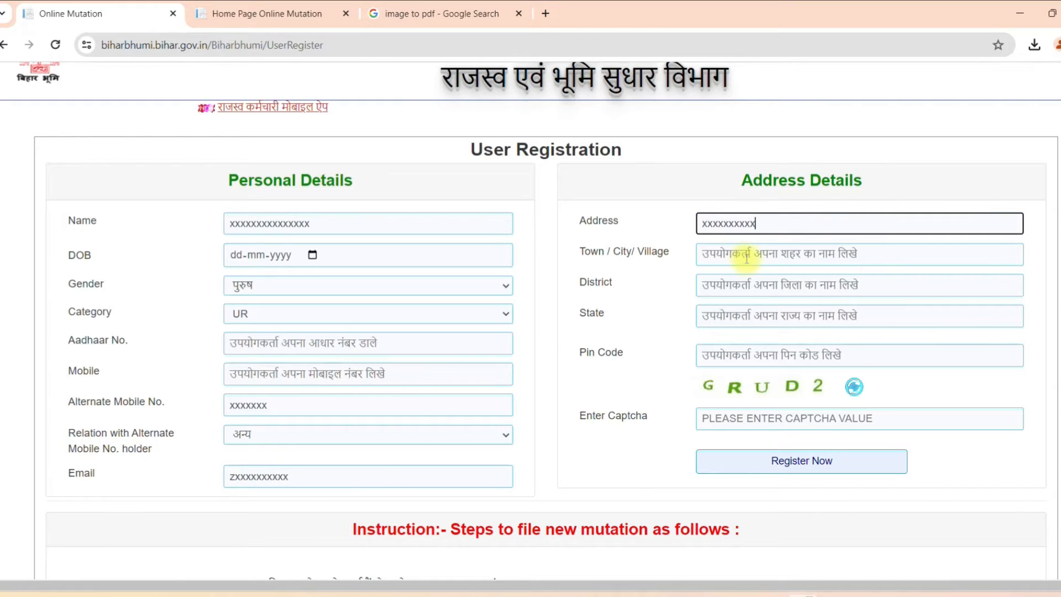
{"action": "left_click", "coordinate": [747, 256]}
{"action": "type", "text": "xxxxxxxxx"}
{"action": "left_click", "coordinate": [746, 286]}
{"action": "type", "text": "x"}
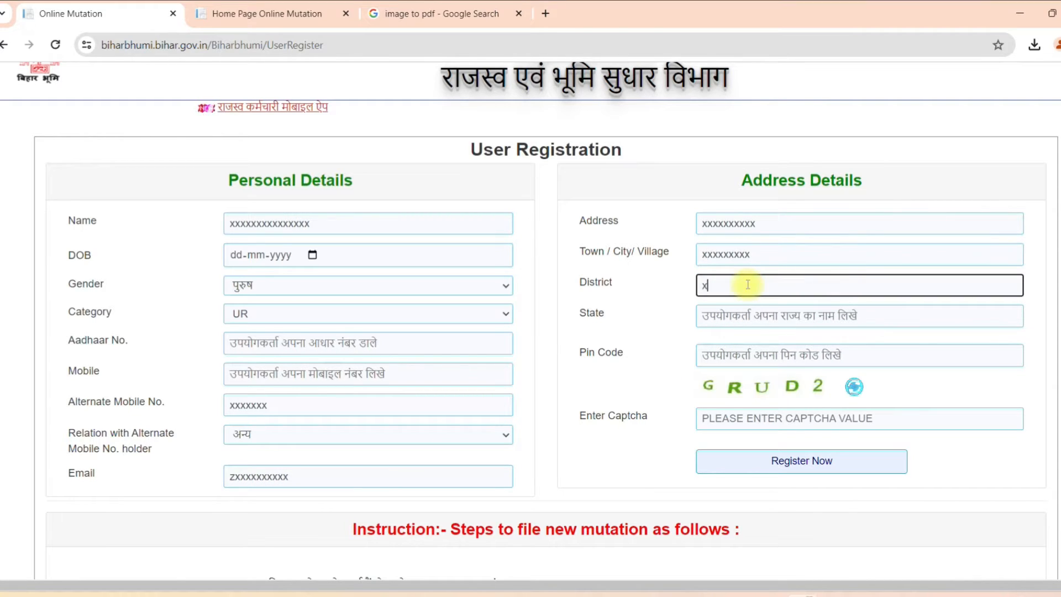
{"action": "type", "text": "xxxxxxxxxxxxxxxxx"}
{"action": "left_click", "coordinate": [752, 315]}
{"action": "type", "text": "xxxxxxxxxxxxx"}
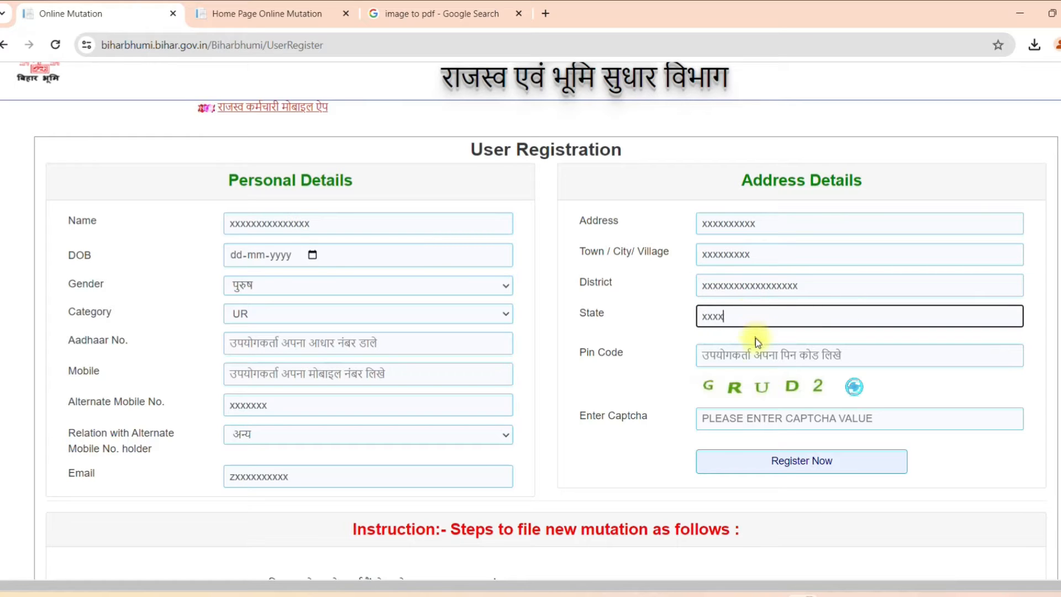
Enter the displayed captcha in the user registration form and close the registration page without submitting it
{"action": "left_click", "coordinate": [757, 356]}
{"action": "left_click", "coordinate": [765, 419]}
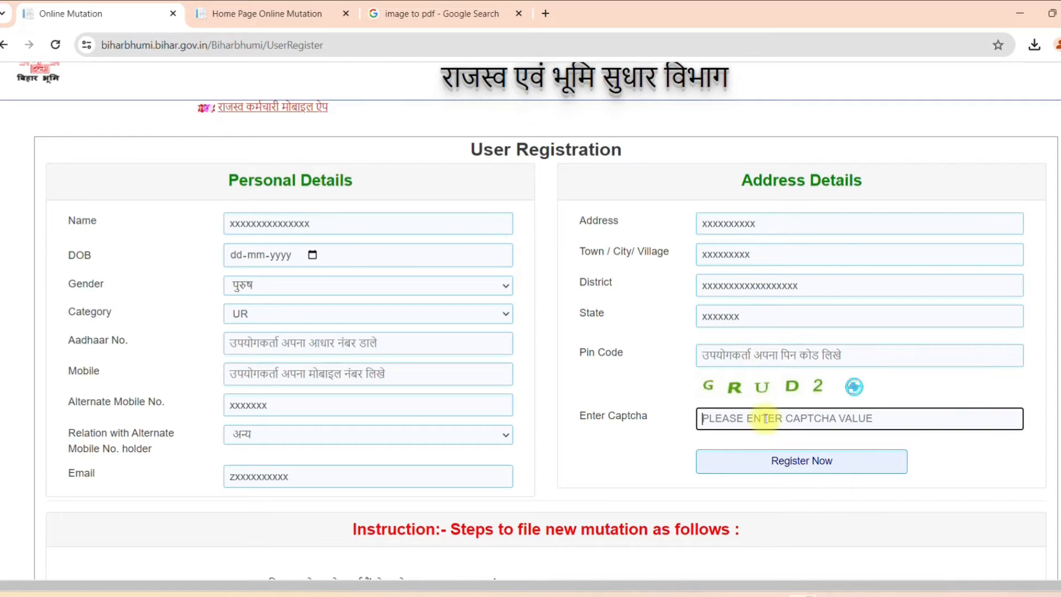
{"action": "type", "text": "G"}
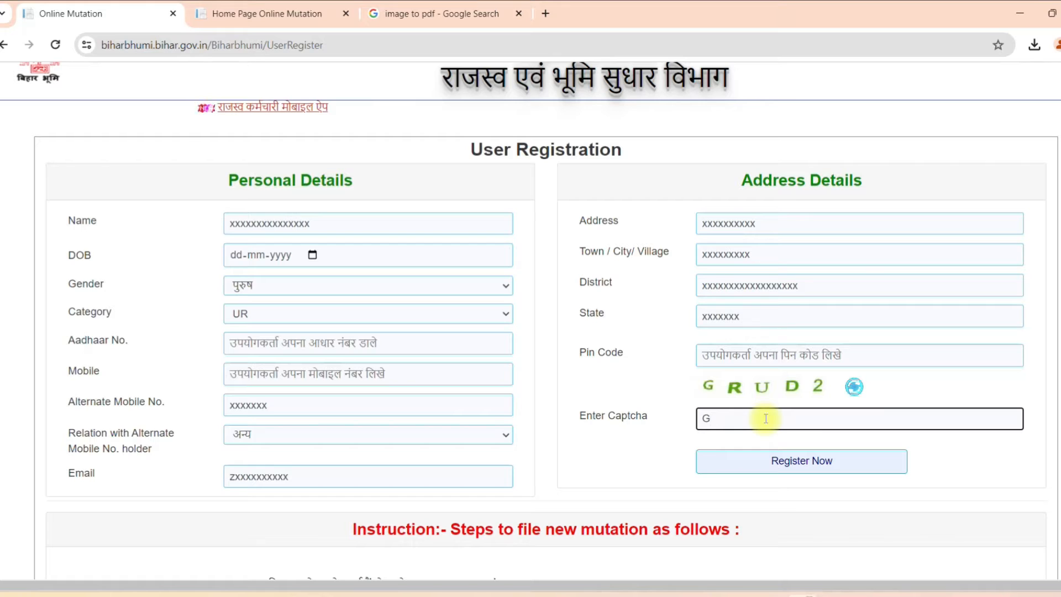
{"action": "type", "text": "RUD2"}
{"action": "key", "text": "ctrl+w"}
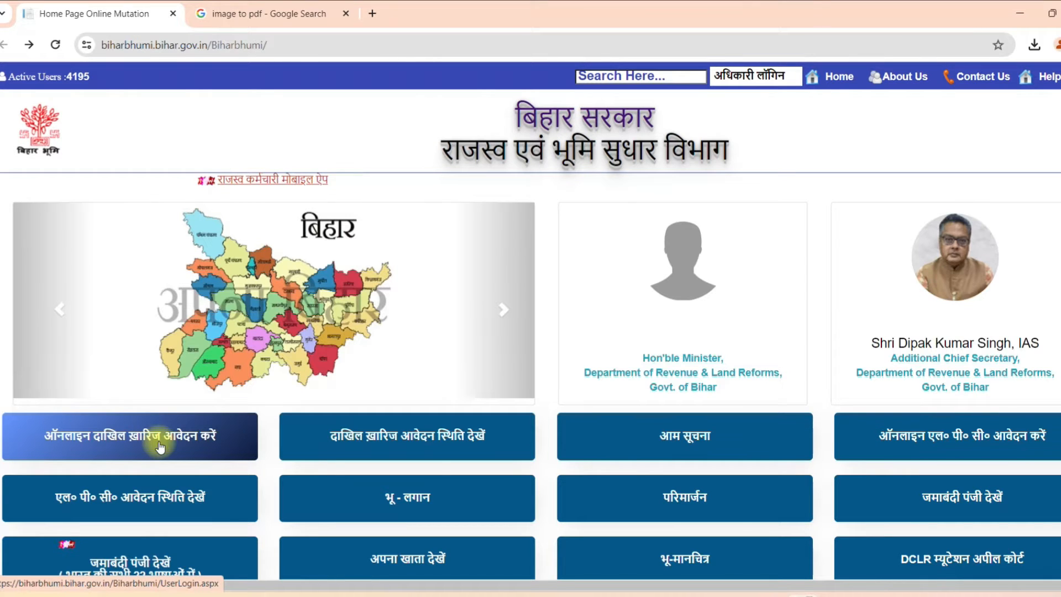
Open the login for online दाखिल ख़ारिज applications and sign in as a citizen with the mobile number and displayed captcha
{"action": "left_click", "coordinate": [160, 446]}
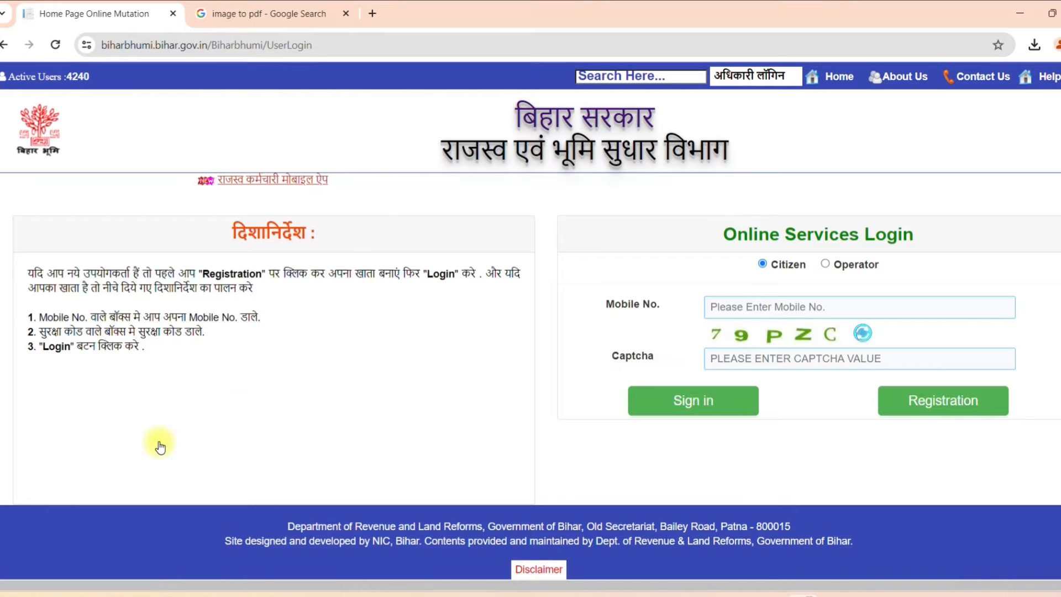
{"action": "left_click", "coordinate": [783, 308]}
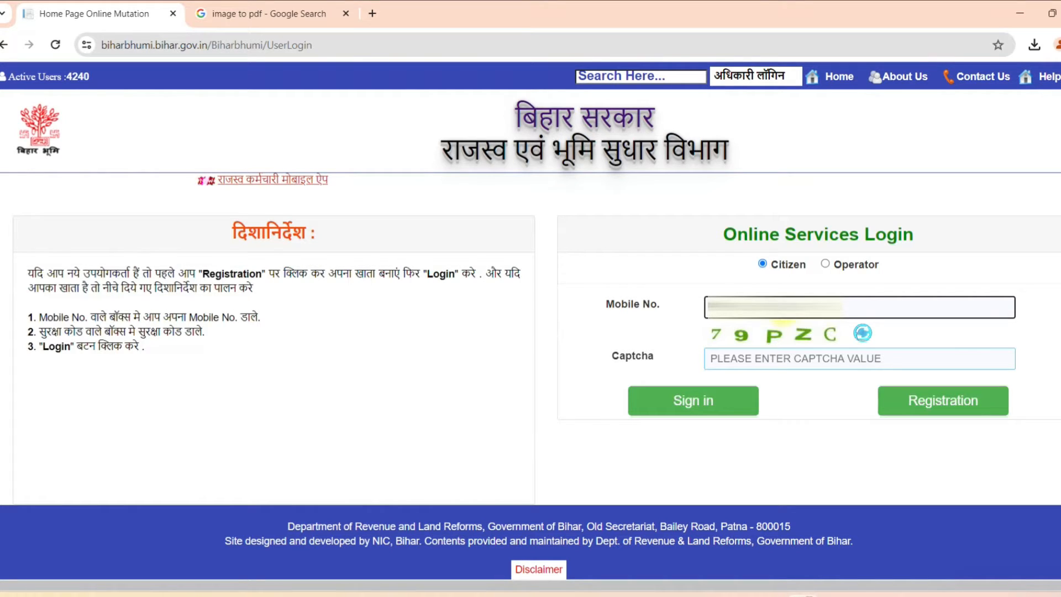
{"action": "left_click", "coordinate": [787, 357]}
{"action": "type", "text": "7"}
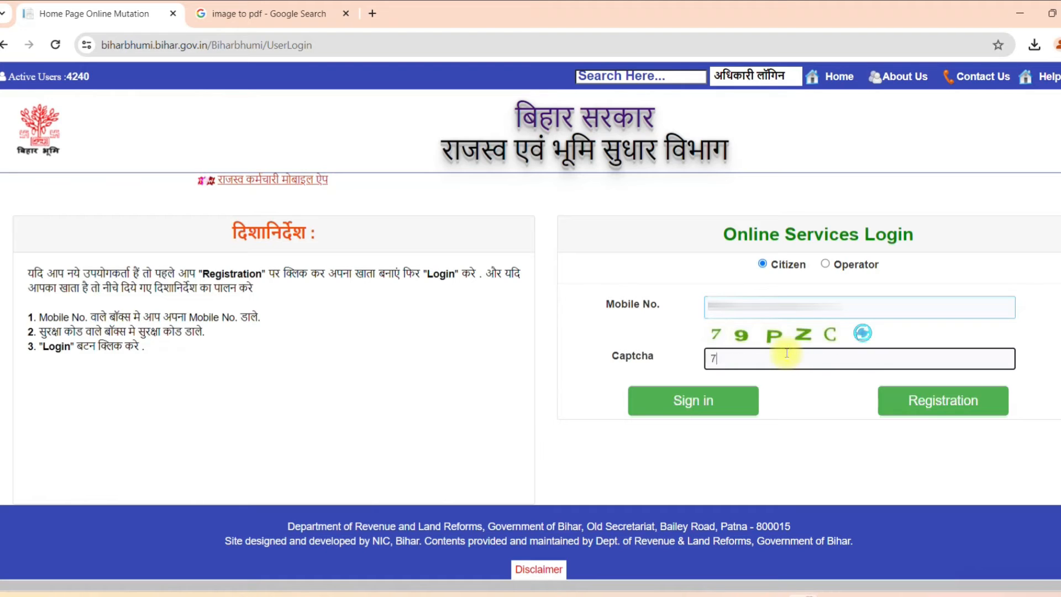
{"action": "type", "text": "9"}
{"action": "type", "text": "P"}
{"action": "type", "text": "Z"}
{"action": "key", "text": "BackSpace"}
{"action": "type", "text": "ZC"}
{"action": "left_click", "coordinate": [730, 405]}
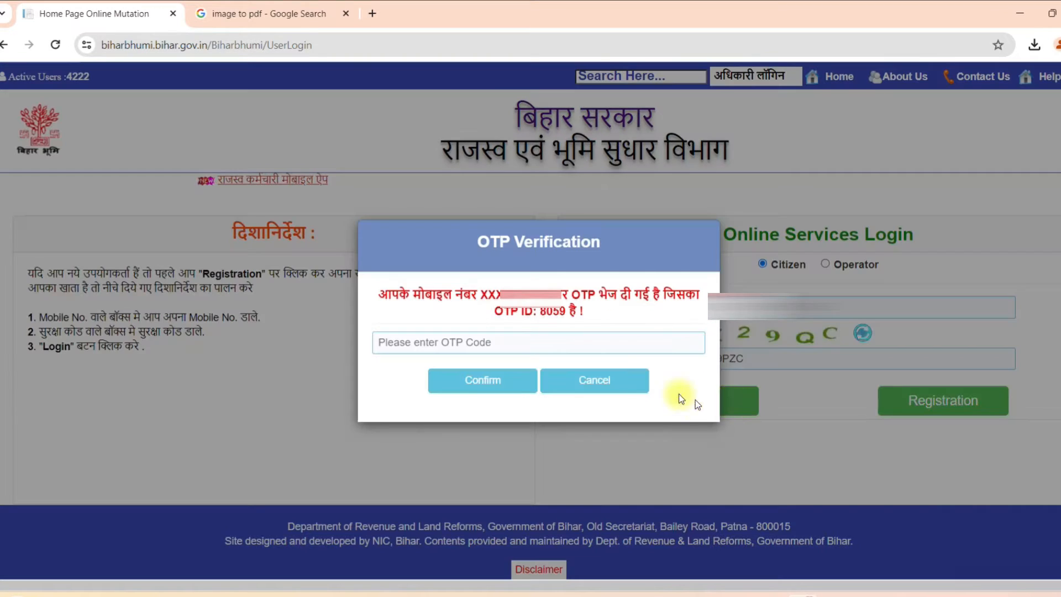
Verify the login with the OTP code and open the ऑनलाइन दाखिल ख़ारिज आवेदन करें service from the dashboard
{"action": "left_click", "coordinate": [614, 347]}
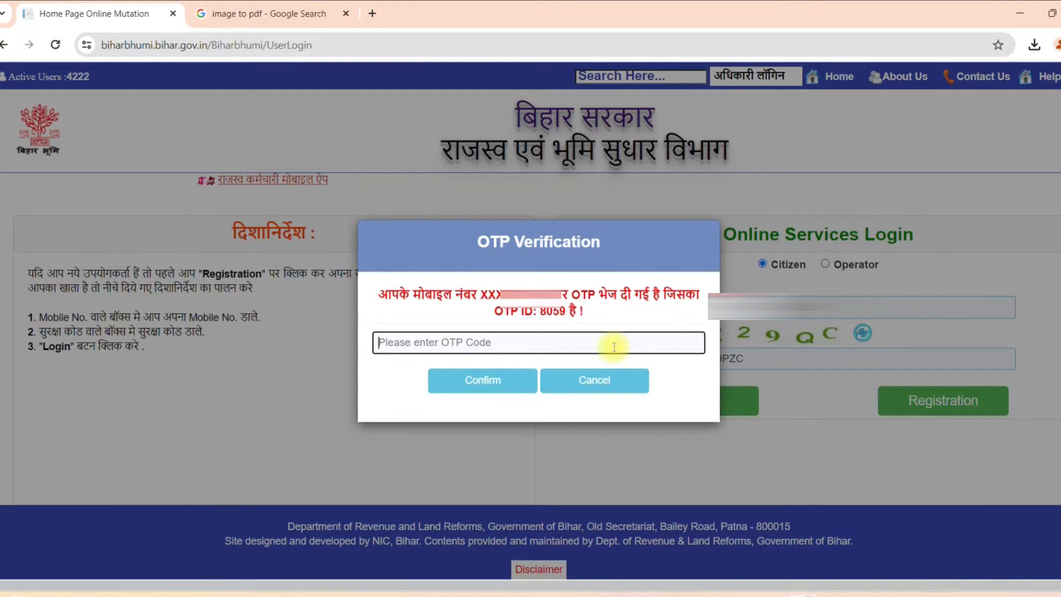
{"action": "left_click", "coordinate": [515, 381]}
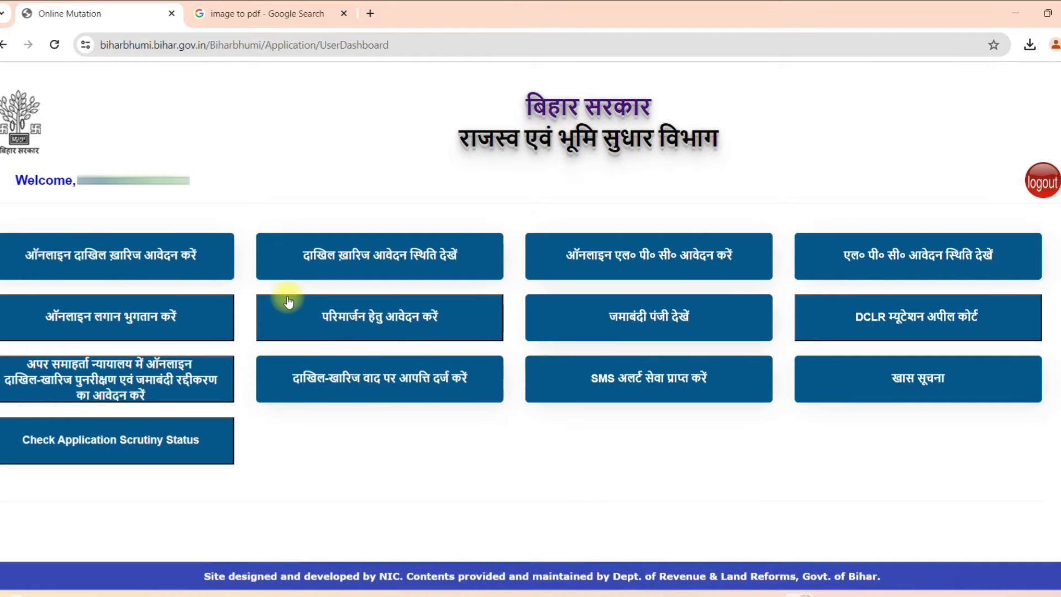
{"action": "left_click", "coordinate": [167, 273]}
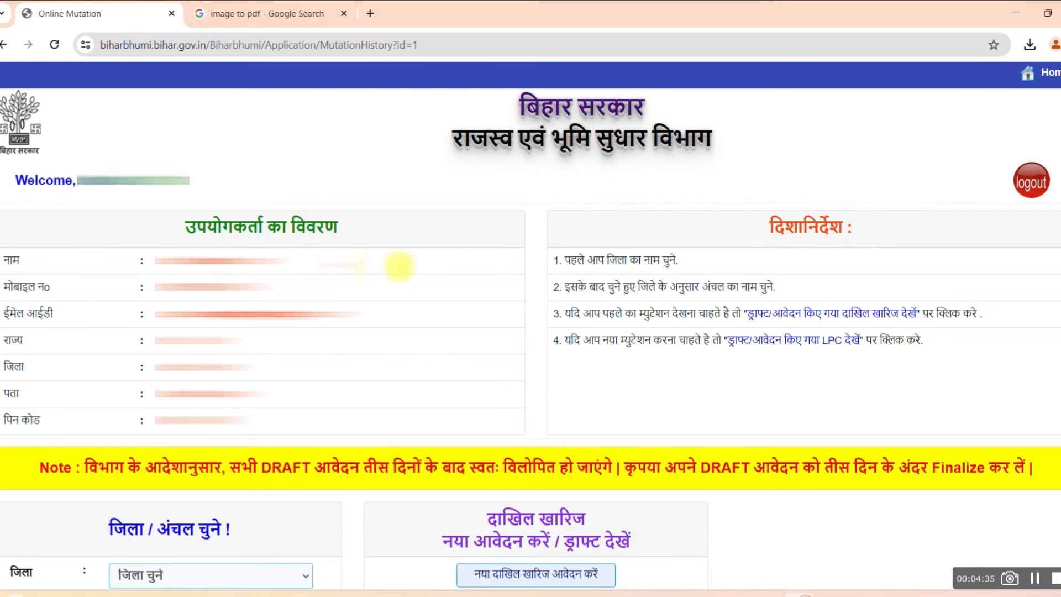
Read the दिशानिर्देश instructions and the highlighted note about finalizing DRAFT applications on the mutation page
{"action": "left_click_drag", "start_coordinate": [733, 199], "coordinate": [877, 257]}
{"action": "mouse_move", "coordinate": [936, 272]}
{"action": "left_mouse_down"}
{"action": "mouse_move", "coordinate": [931, 252]}
{"action": "mouse_move", "coordinate": [921, 255]}
{"action": "left_mouse_up"}
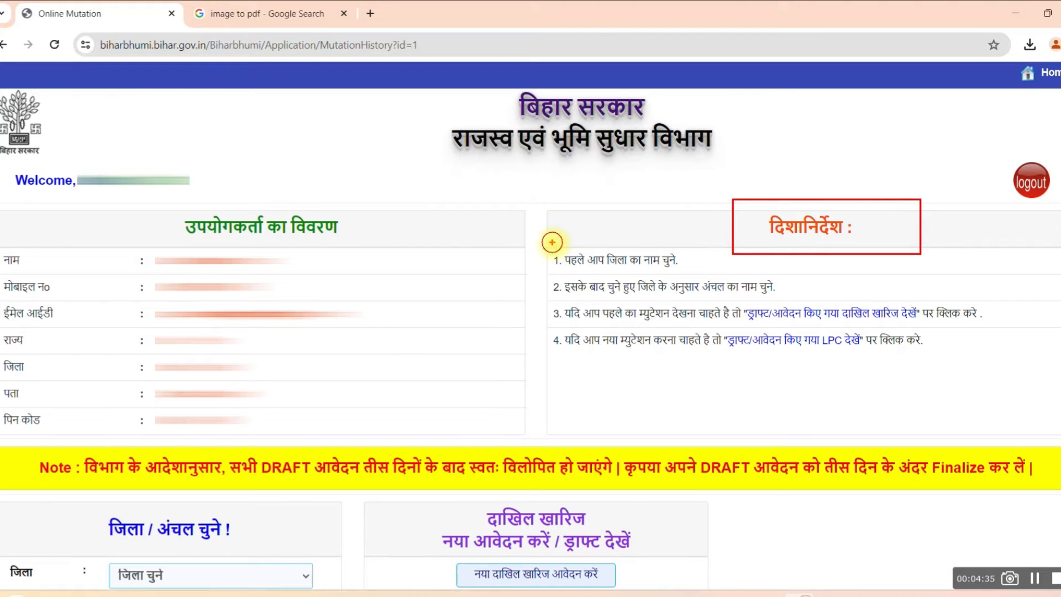
{"action": "left_click_drag", "start_coordinate": [552, 242], "coordinate": [682, 269]}
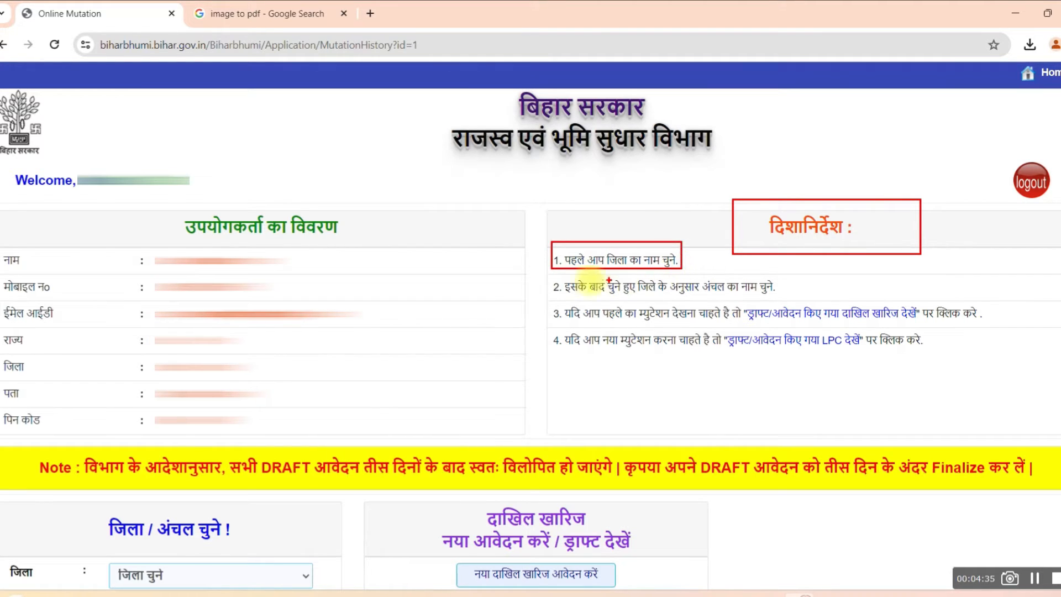
{"action": "left_click_drag", "start_coordinate": [554, 285], "coordinate": [812, 294]}
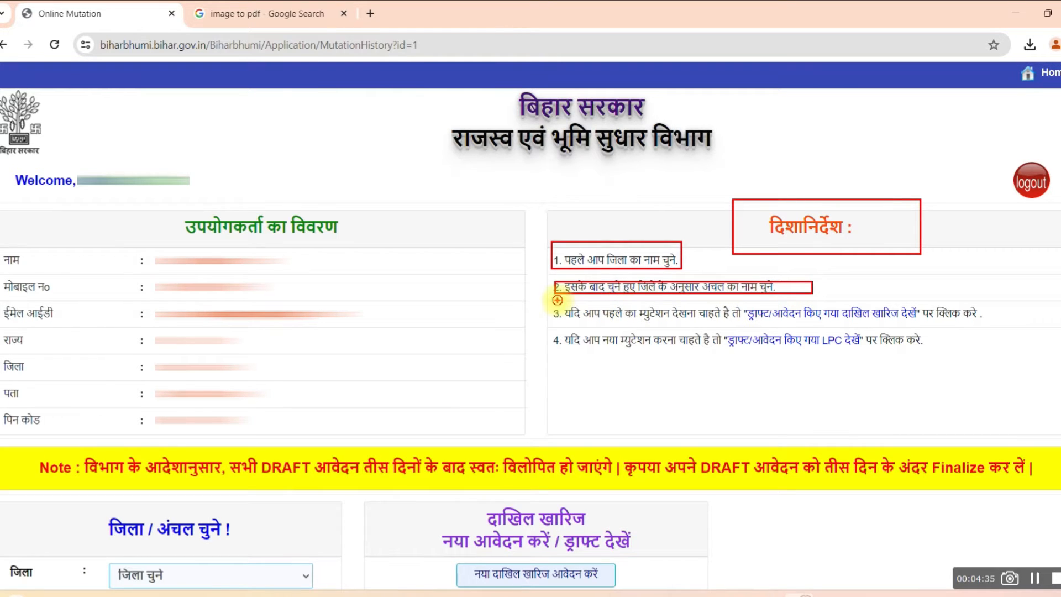
{"action": "mouse_move", "coordinate": [557, 301]}
{"action": "left_mouse_down"}
{"action": "mouse_move", "coordinate": [929, 336]}
{"action": "mouse_move", "coordinate": [997, 324]}
{"action": "left_mouse_up"}
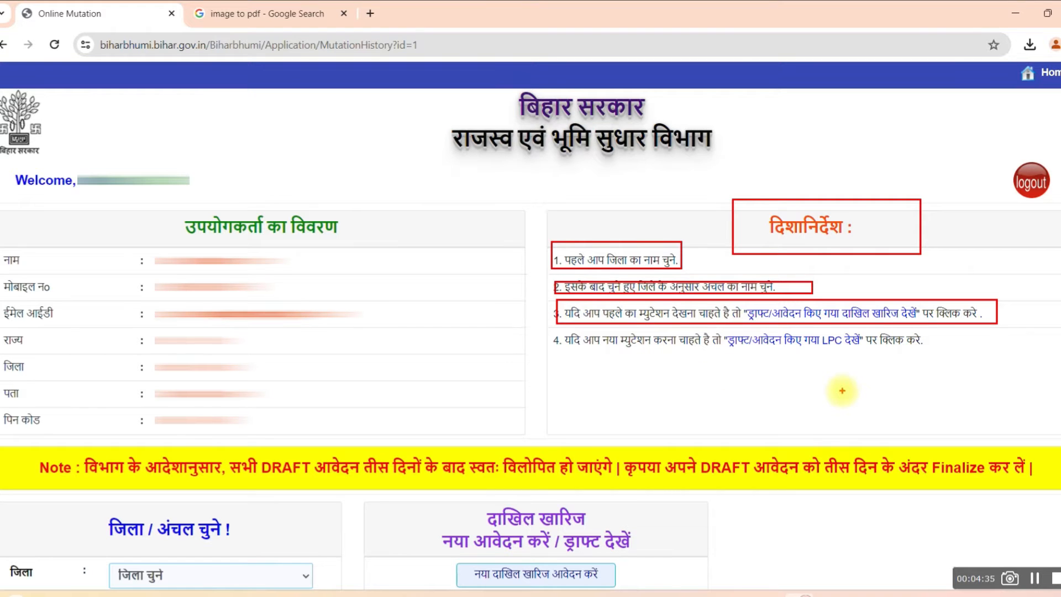
{"action": "key", "text": "Escape"}
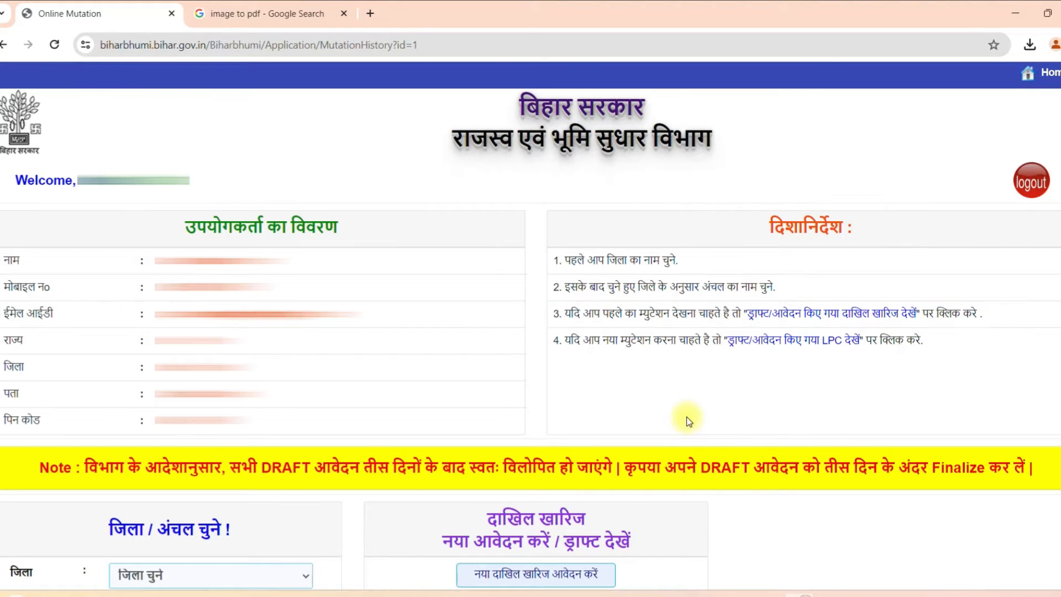
{"action": "scroll", "coordinate": [687, 419], "scroll_direction": "down", "scroll_amount": 5}
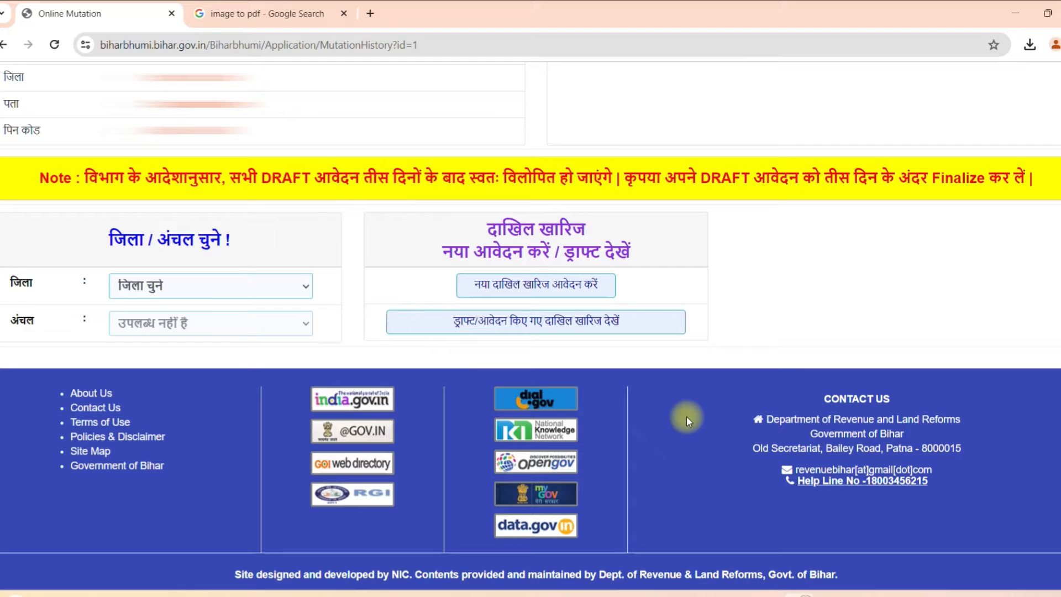
{"action": "key", "text": "ctrl+2"}
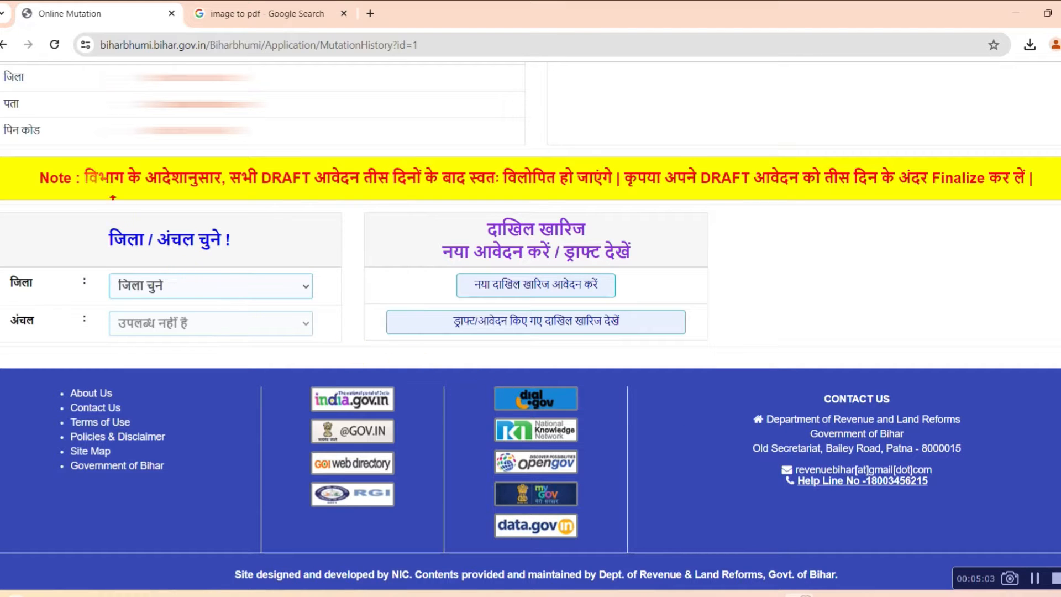
{"action": "mouse_move", "coordinate": [64, 161]}
{"action": "left_mouse_down"}
{"action": "mouse_move", "coordinate": [236, 201]}
{"action": "mouse_move", "coordinate": [1038, 198]}
{"action": "left_mouse_up"}
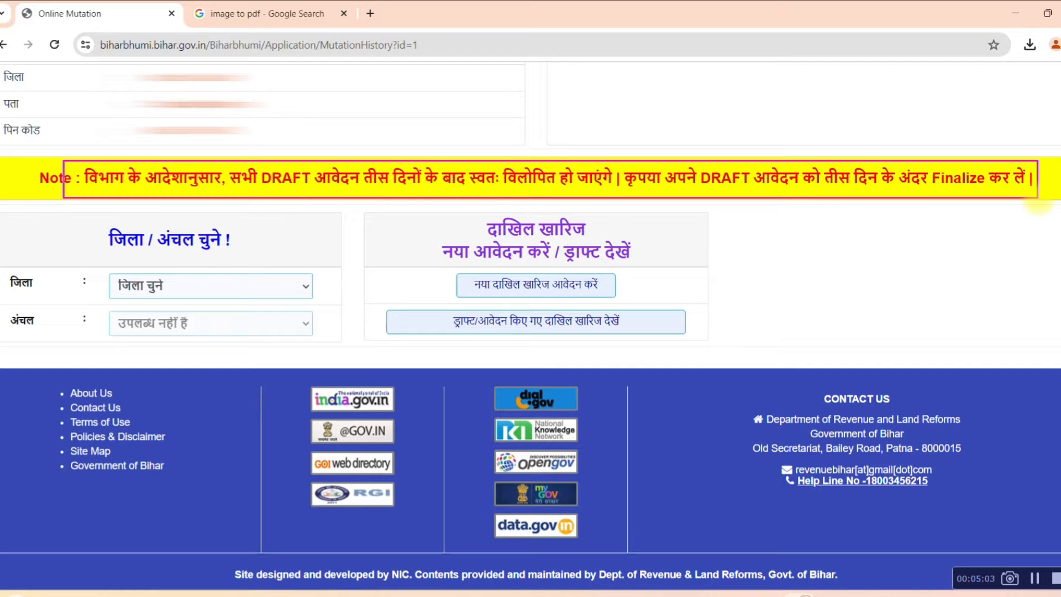
{"action": "left_click_drag", "start_coordinate": [1038, 198], "coordinate": [1039, 197]}
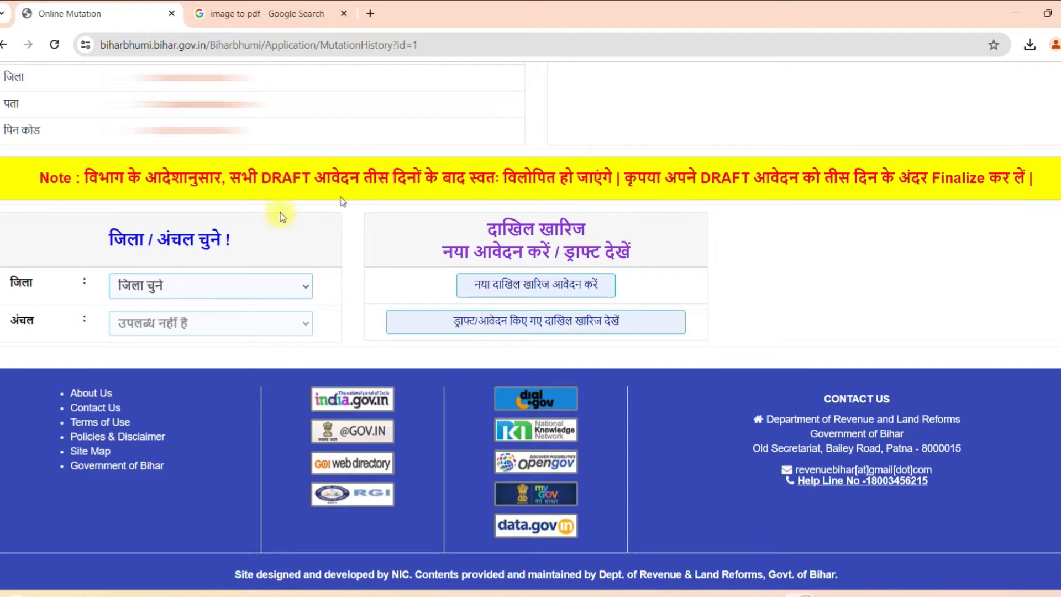
Select the land's district (जिला) and circle (अंचल) and start a new दाखिल खारिज application
{"action": "left_click", "coordinate": [215, 287]}
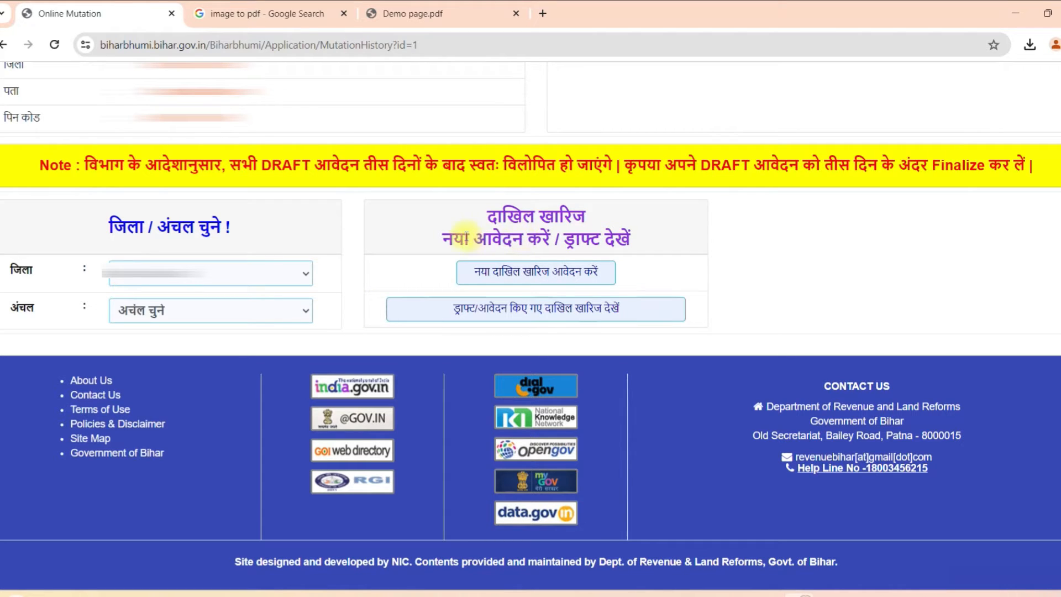
{"action": "left_click_drag", "start_coordinate": [465, 238], "coordinate": [588, 239]}
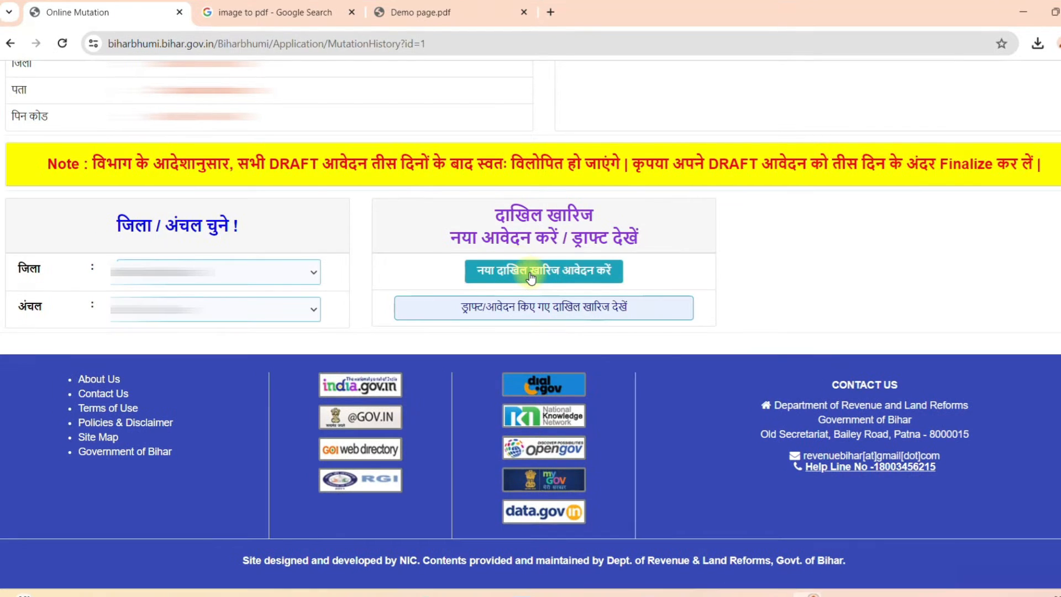
{"action": "left_click", "coordinate": [530, 275]}
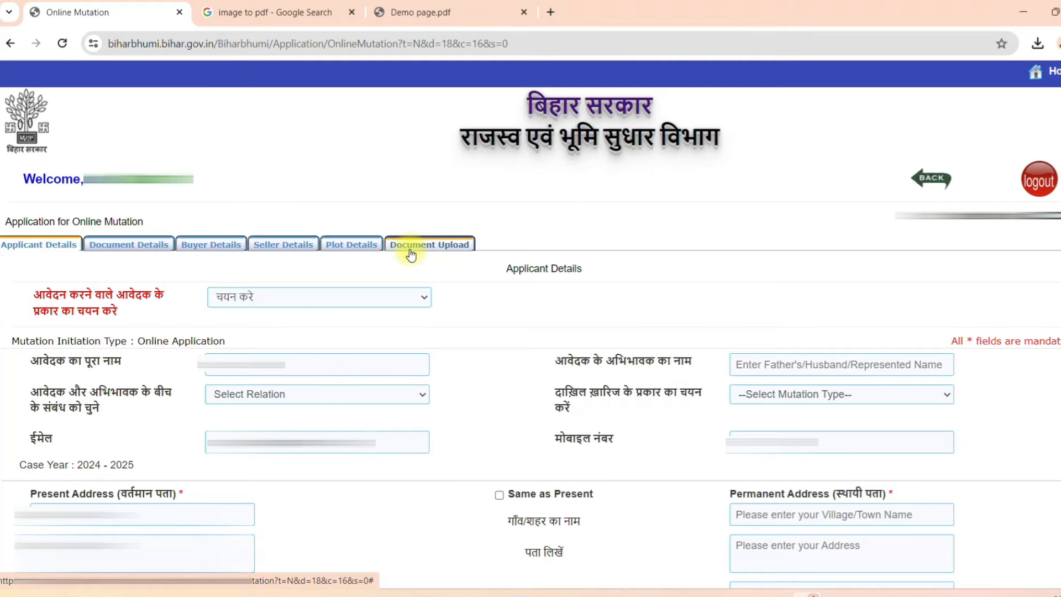
Examine the applicant type options, the applicant's name field and the guardian relation options in the Applicant Details
{"action": "left_click_drag", "start_coordinate": [29, 298], "coordinate": [179, 304]}
{"action": "left_click", "coordinate": [235, 296]}
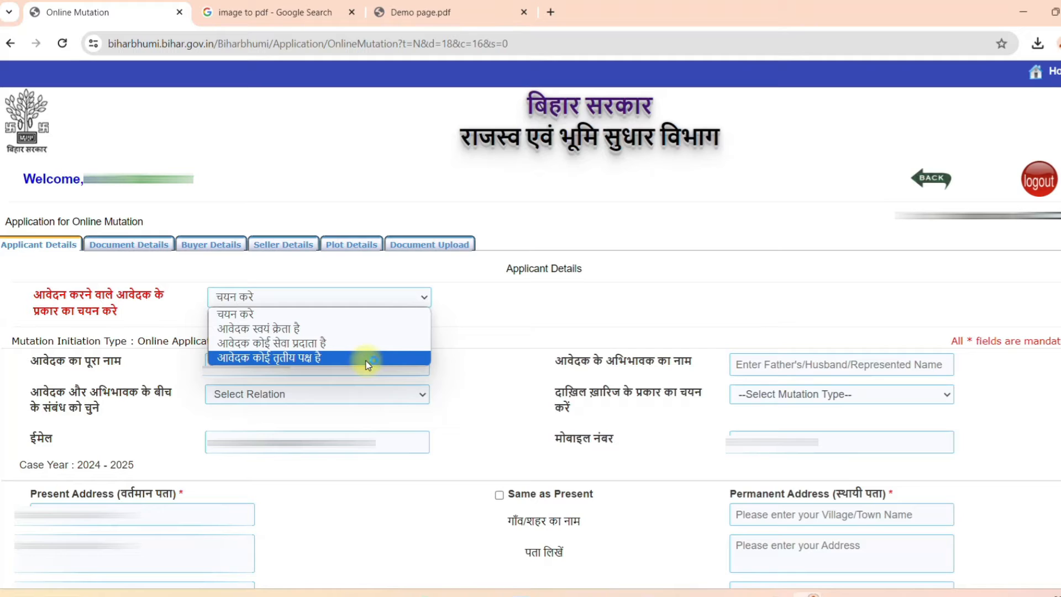
{"action": "left_click", "coordinate": [462, 346]}
{"action": "left_click_drag", "start_coordinate": [310, 363], "coordinate": [204, 363]}
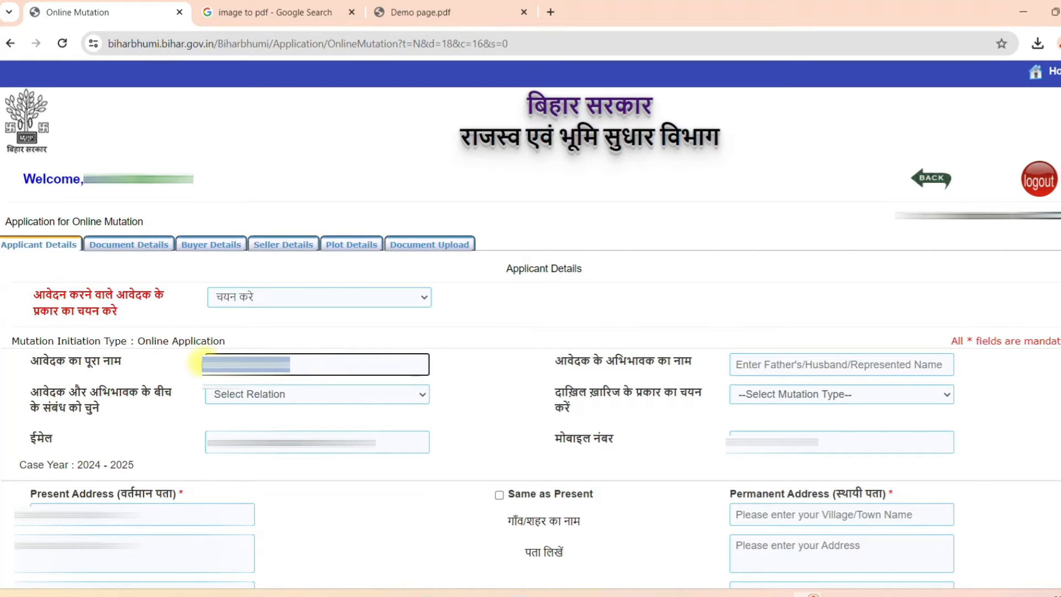
{"action": "left_click", "coordinate": [204, 363]}
{"action": "left_click", "coordinate": [282, 394]}
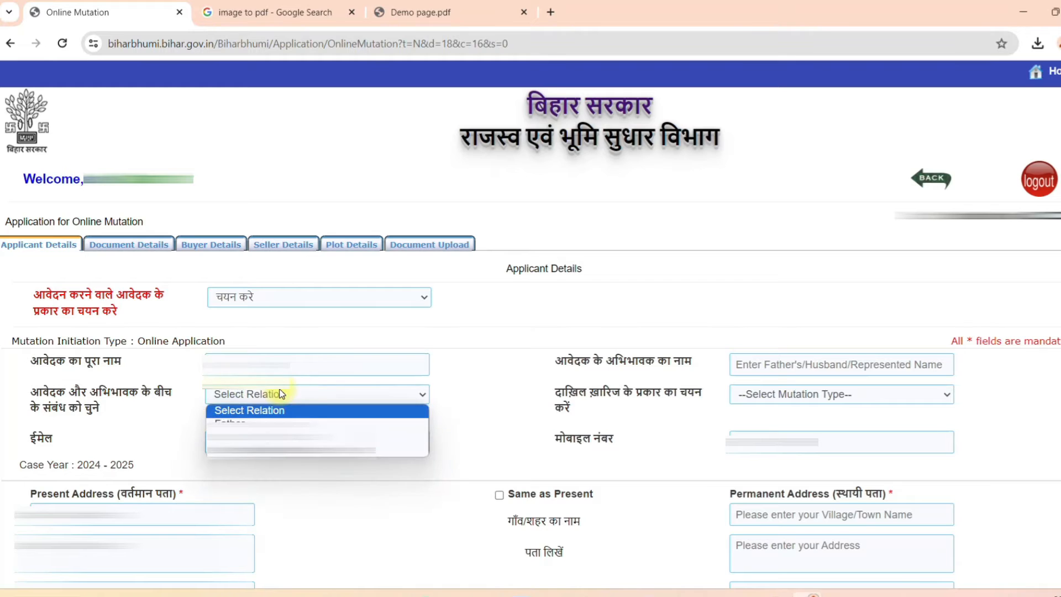
{"action": "left_click", "coordinate": [462, 396]}
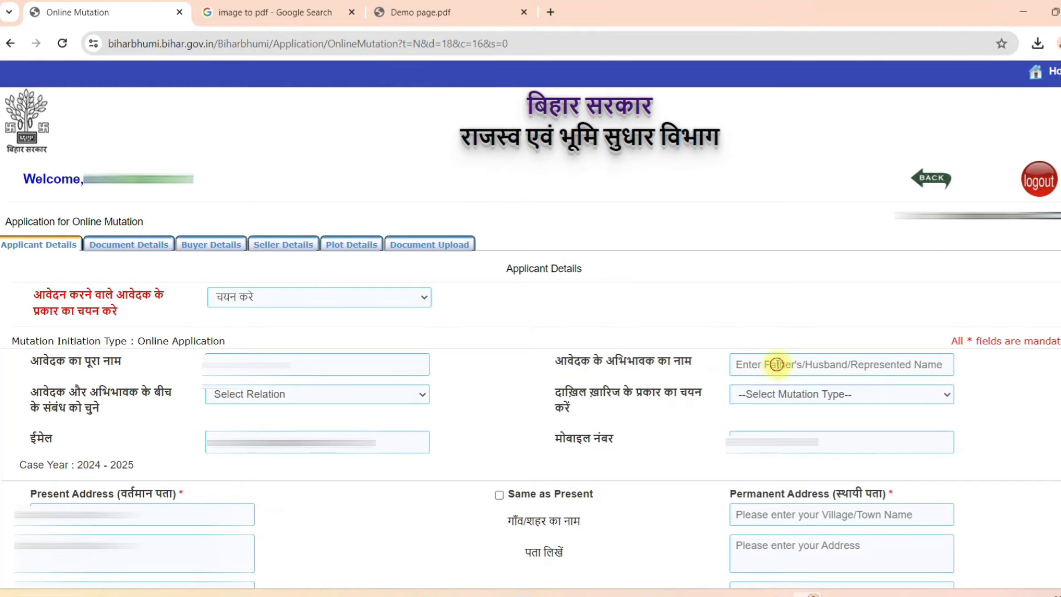
Fill in the guardian's name with placeholder text and set the mutation type to Sale/Purchase
{"action": "left_click", "coordinate": [774, 365]}
{"action": "type", "text": "xxxxxxxxx"}
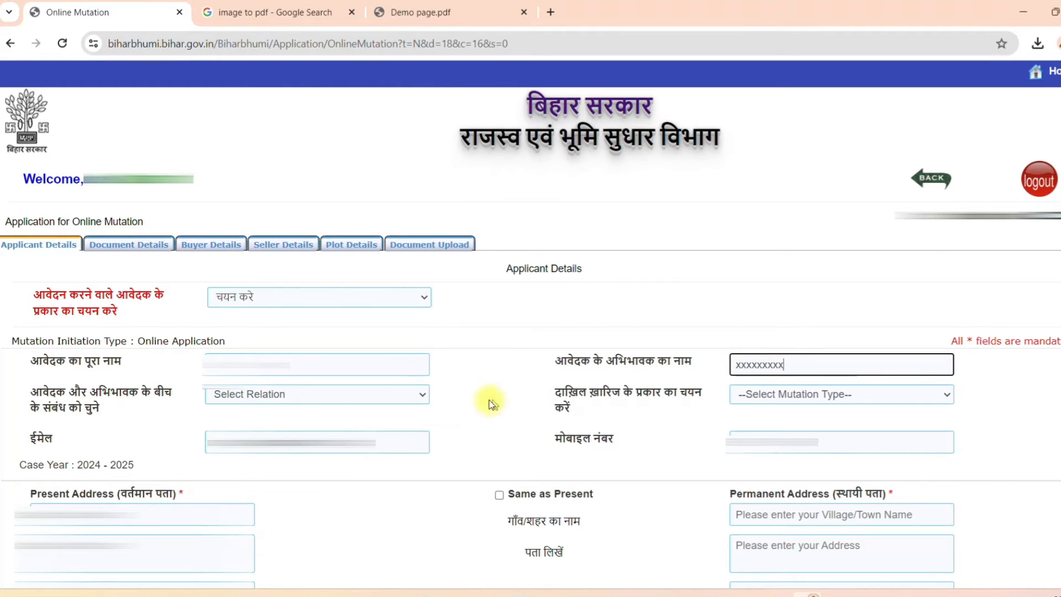
{"action": "left_click", "coordinate": [331, 398]}
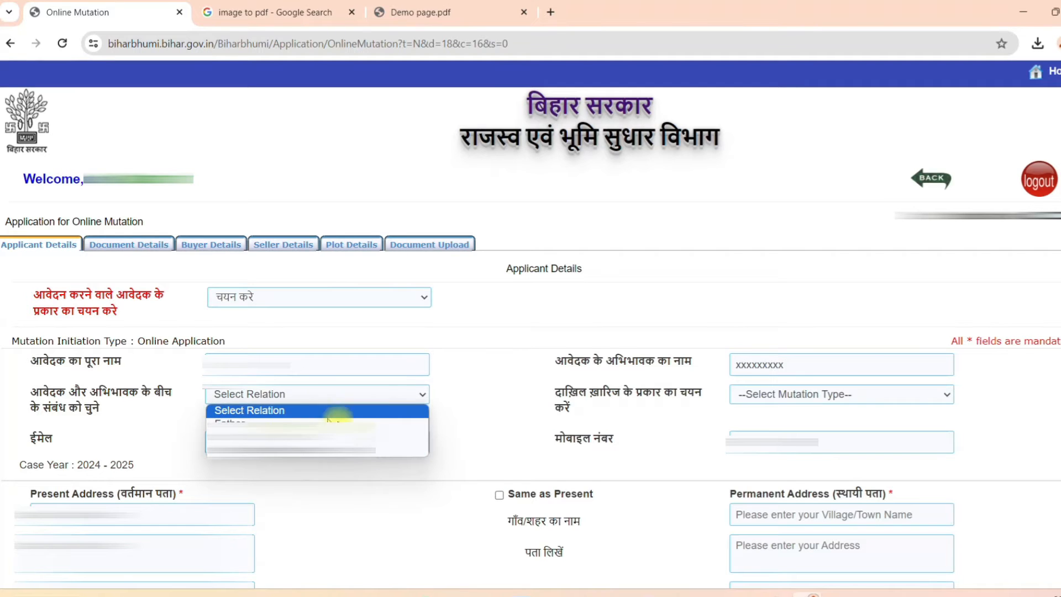
{"action": "left_click", "coordinate": [483, 413]}
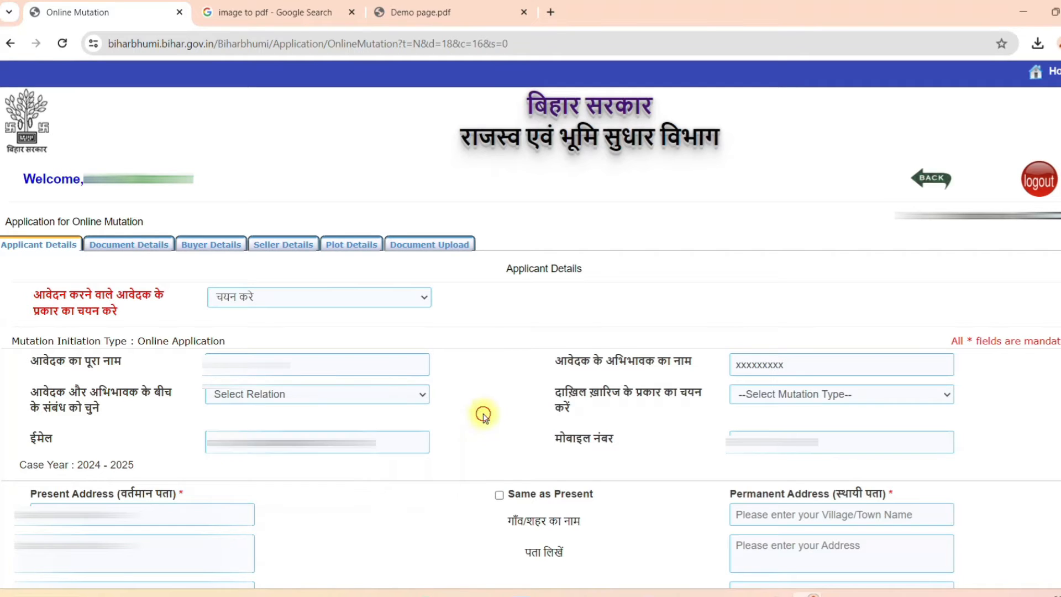
{"action": "left_click", "coordinate": [770, 394]}
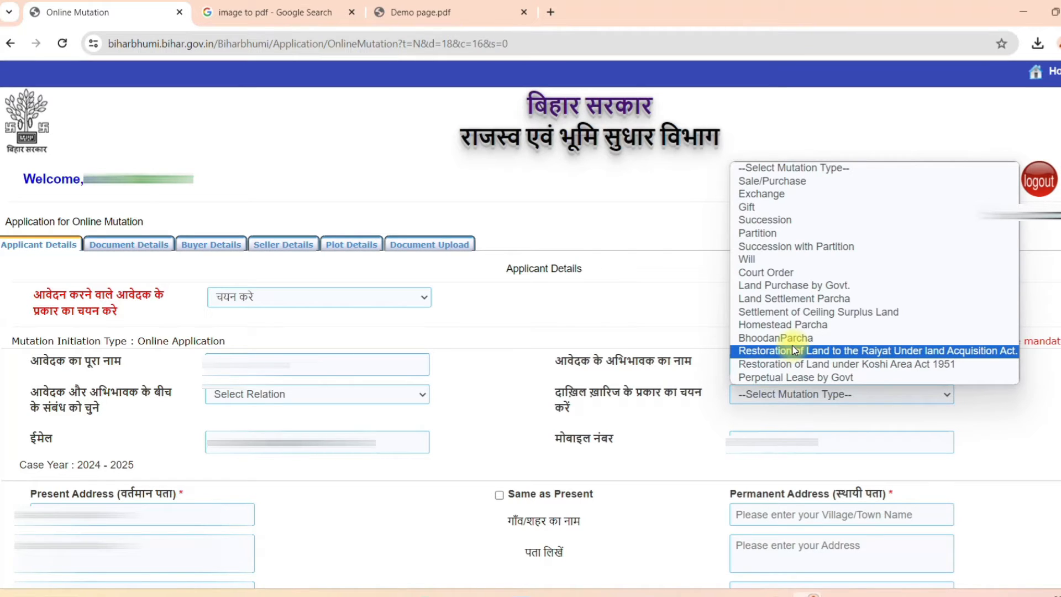
{"action": "left_click", "coordinate": [789, 182]}
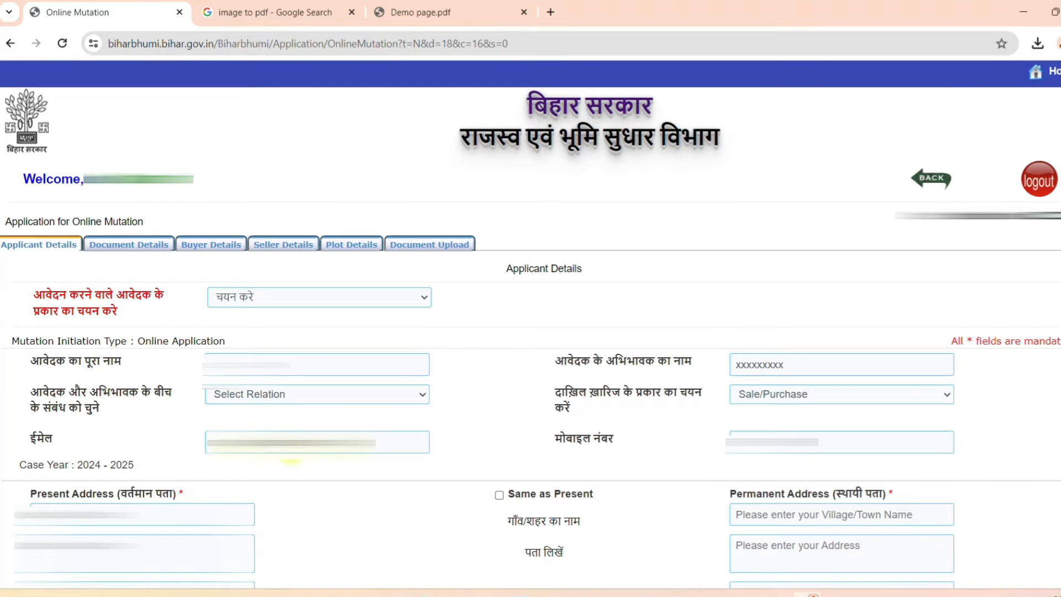
Review the applicant's email field and the present and permanent address fields in the Applicant Details
{"action": "left_click_drag", "start_coordinate": [333, 444], "coordinate": [213, 441]}
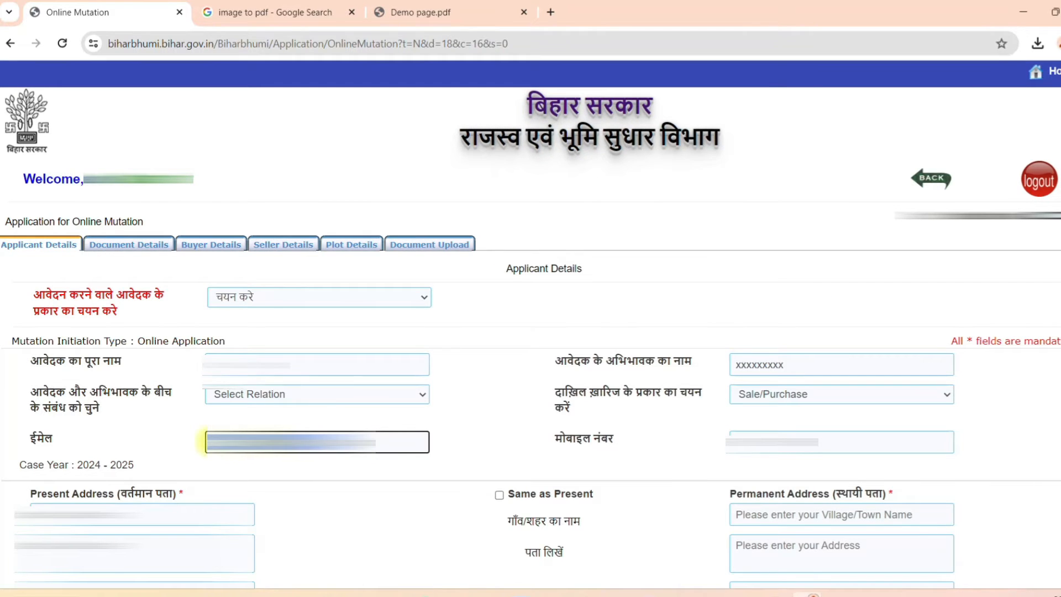
{"action": "left_click", "coordinate": [194, 440]}
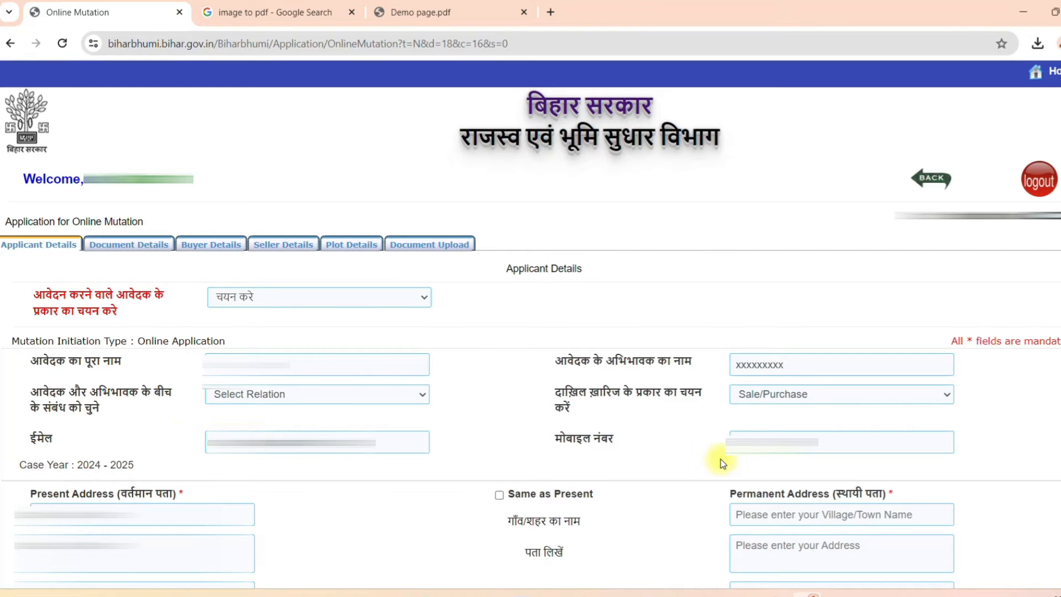
{"action": "scroll", "coordinate": [721, 460], "scroll_direction": "down", "scroll_amount": 2}
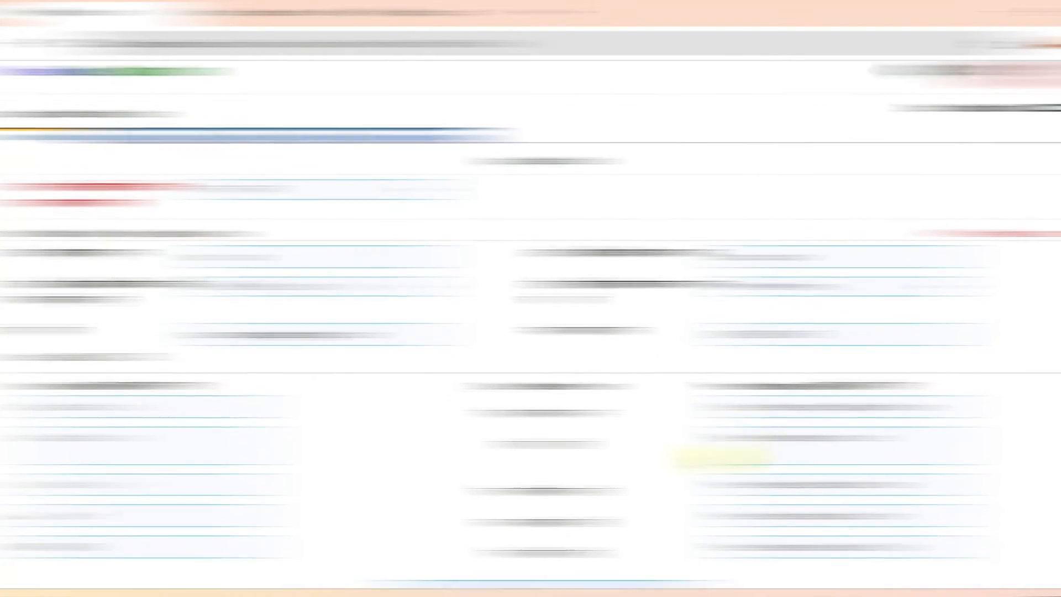
{"action": "scroll", "coordinate": [720, 459], "scroll_direction": "down", "scroll_amount": 1}
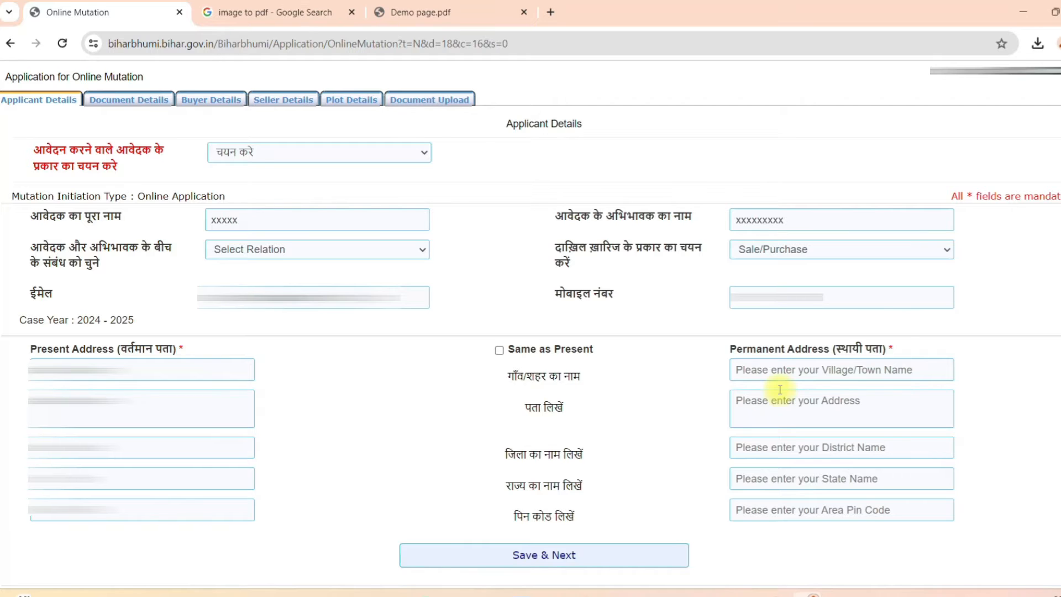
Save the Applicant Details and choose Register Deed as the document type for the registered deed in the Document Details
{"action": "scroll", "coordinate": [780, 390], "scroll_direction": "down", "scroll_amount": 1}
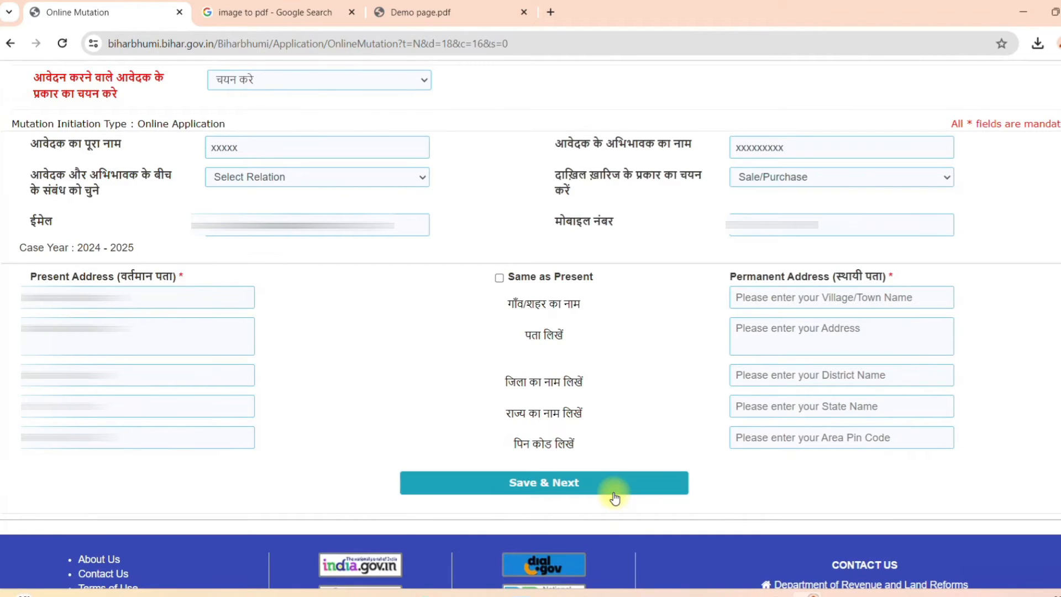
{"action": "left_click", "coordinate": [614, 494]}
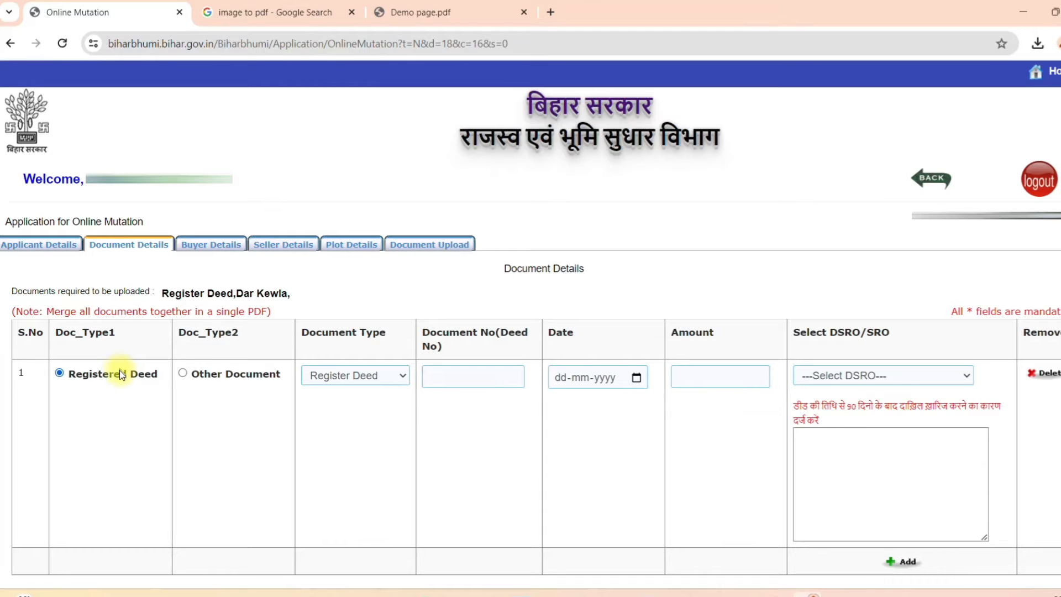
{"action": "left_click_drag", "start_coordinate": [78, 376], "coordinate": [134, 378]}
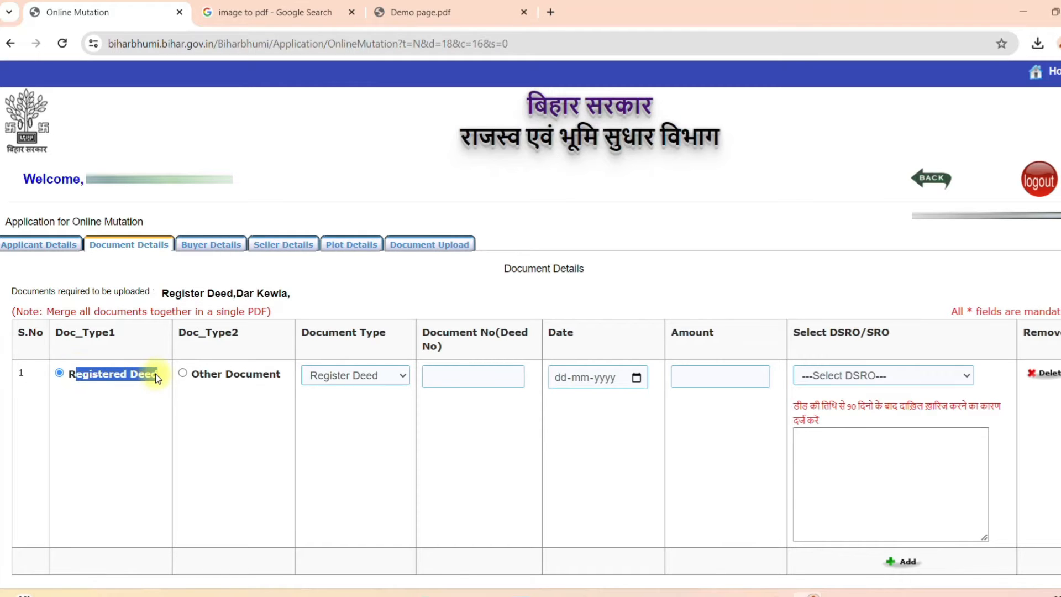
{"action": "left_click", "coordinate": [105, 397]}
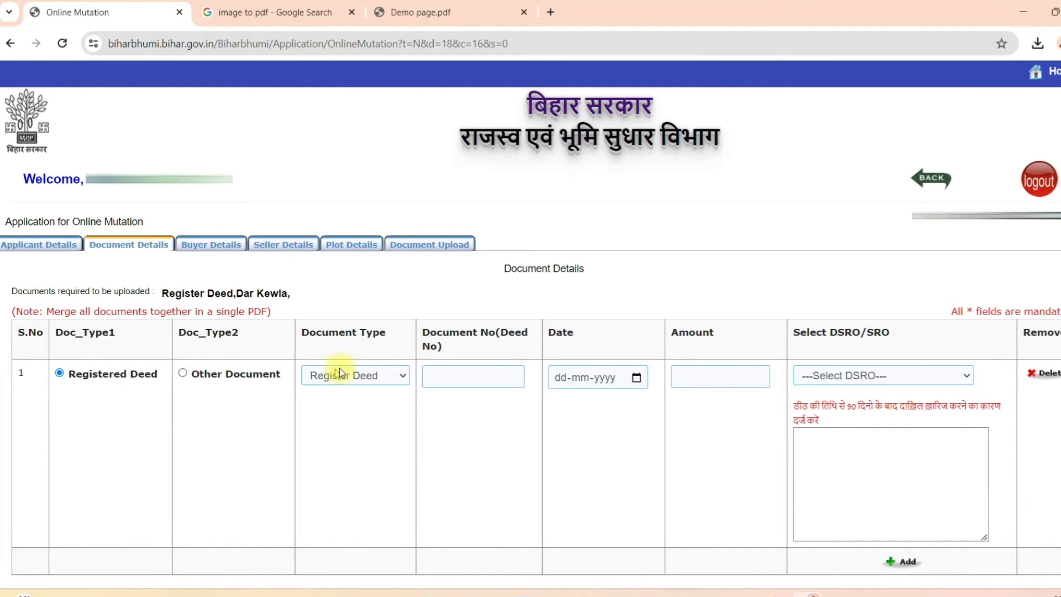
{"action": "left_click", "coordinate": [364, 376]}
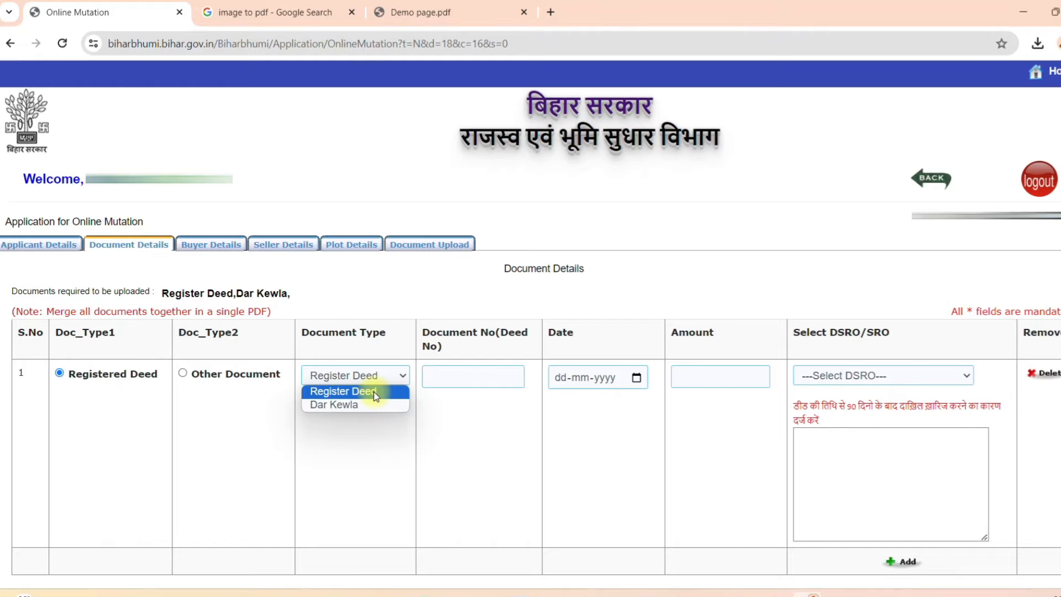
{"action": "left_click", "coordinate": [373, 391]}
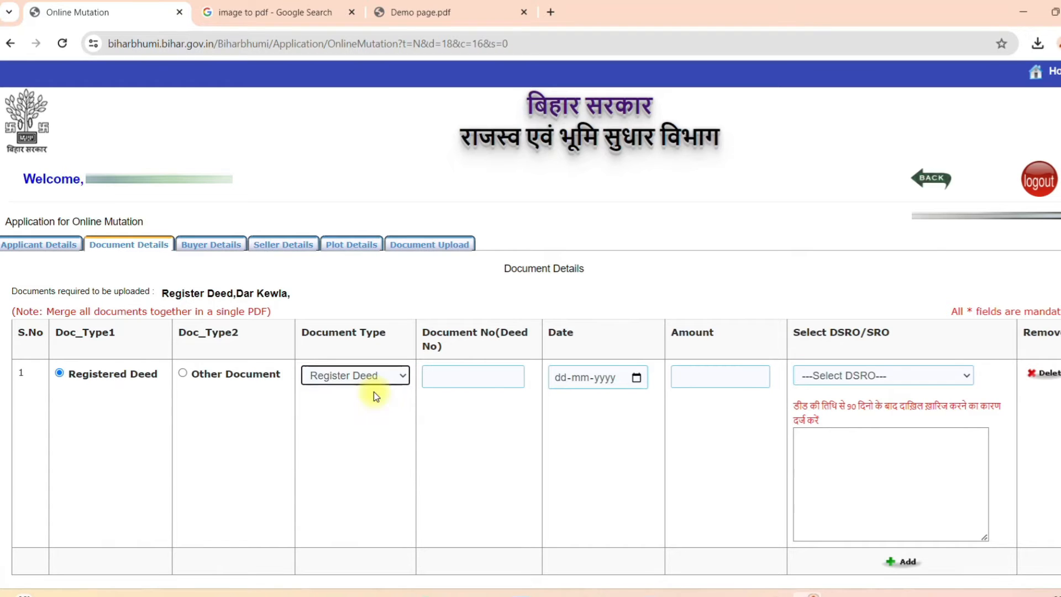
{"action": "left_click", "coordinate": [381, 388]}
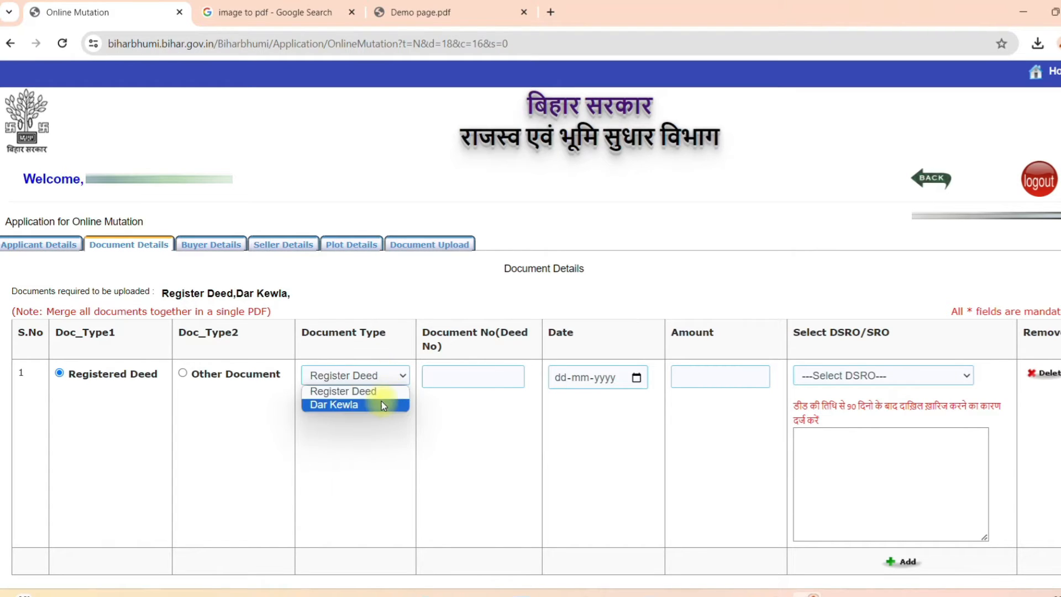
{"action": "left_click", "coordinate": [384, 393]}
Look up the deed number for the Document No field in the header of the first page of Demo page.pdf
{"action": "left_click", "coordinate": [434, 376]}
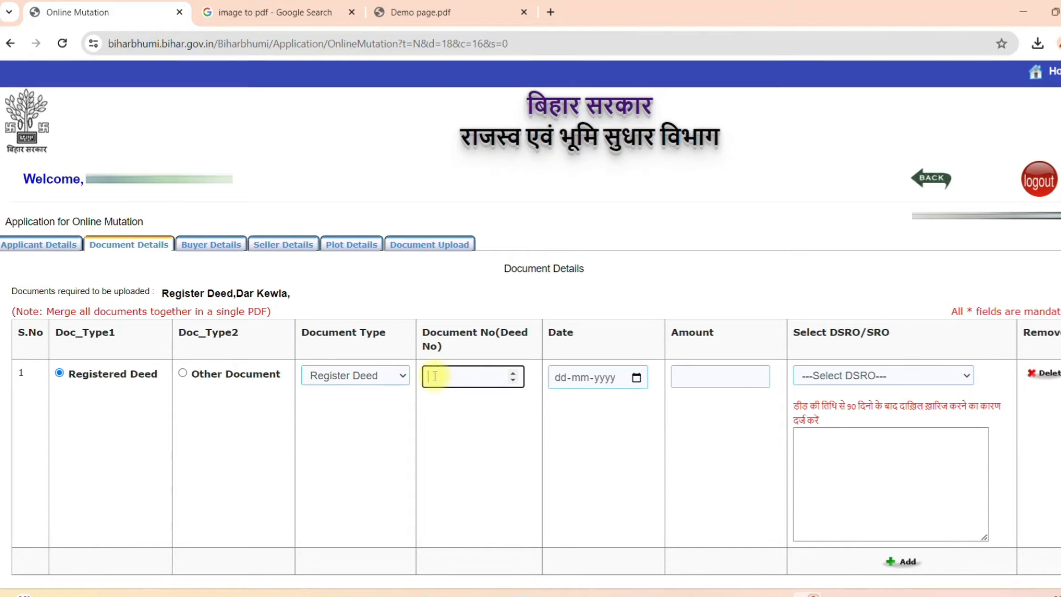
{"action": "left_click", "coordinate": [425, 12]}
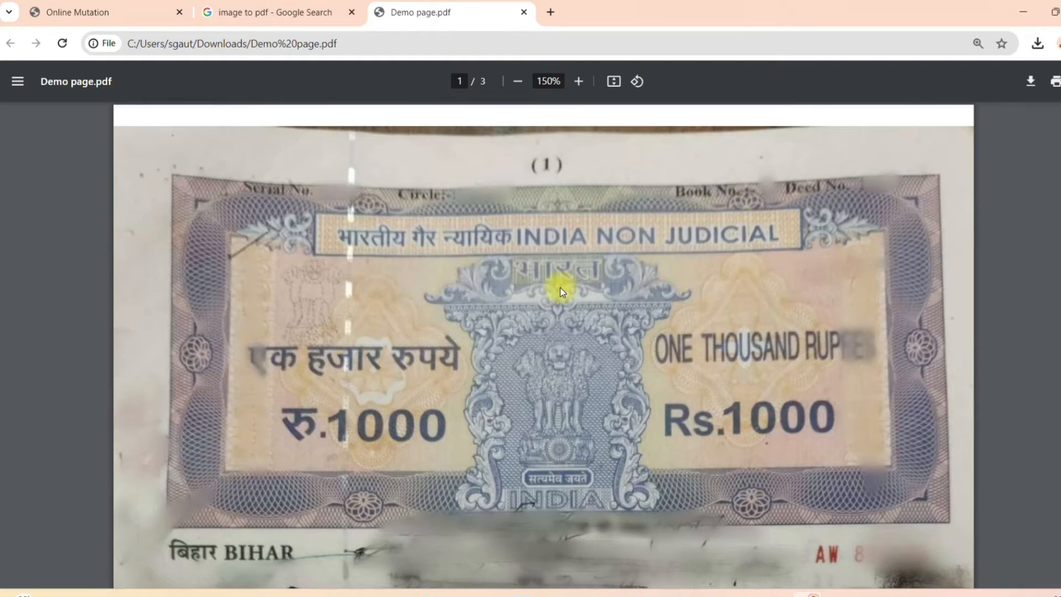
{"action": "scroll", "coordinate": [560, 287], "scroll_direction": "down", "scroll_amount": 2}
{"action": "scroll", "coordinate": [560, 287], "scroll_direction": "up", "scroll_amount": 2}
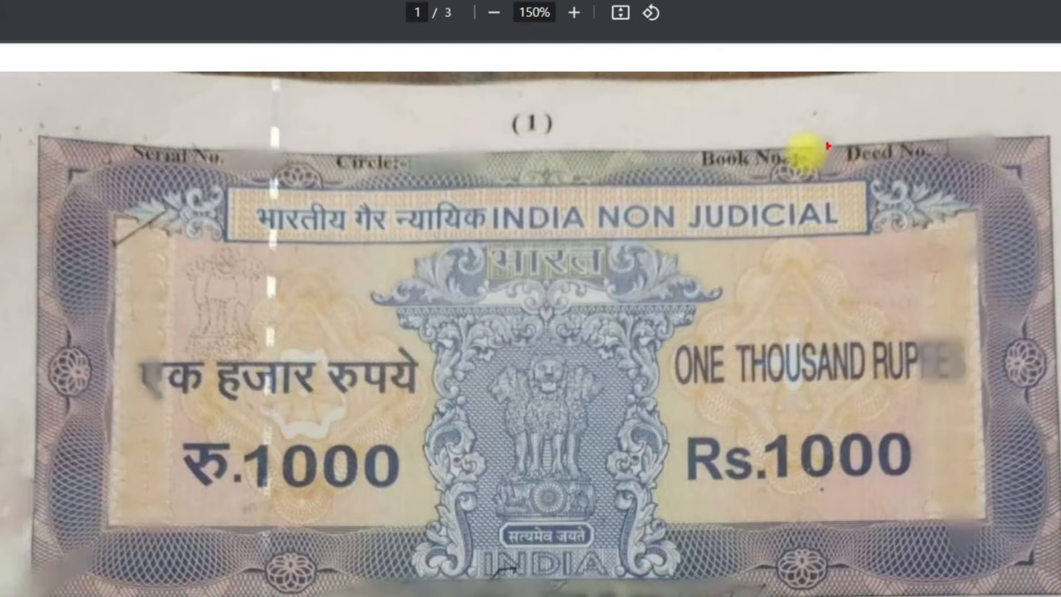
{"action": "left_click_drag", "start_coordinate": [903, 131], "coordinate": [1036, 173]}
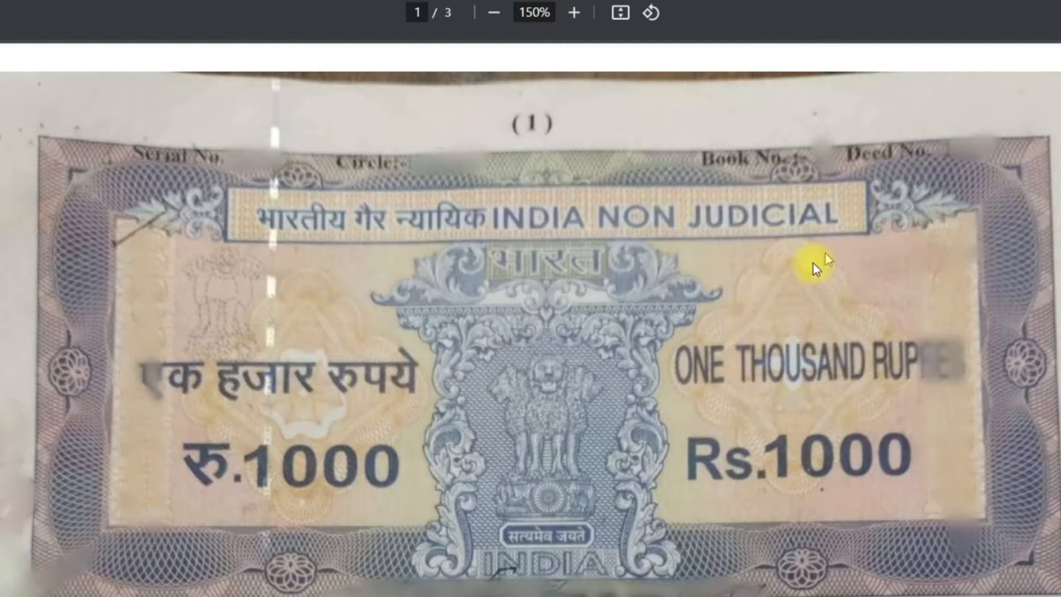
Locate the date and document number in the first page's endorsement summary (पृष्ठांकन का सारांश), then return to the mutation form
{"action": "scroll", "coordinate": [807, 271], "scroll_direction": "down", "scroll_amount": 8}
{"action": "scroll", "coordinate": [807, 270], "scroll_direction": "down", "scroll_amount": 10}
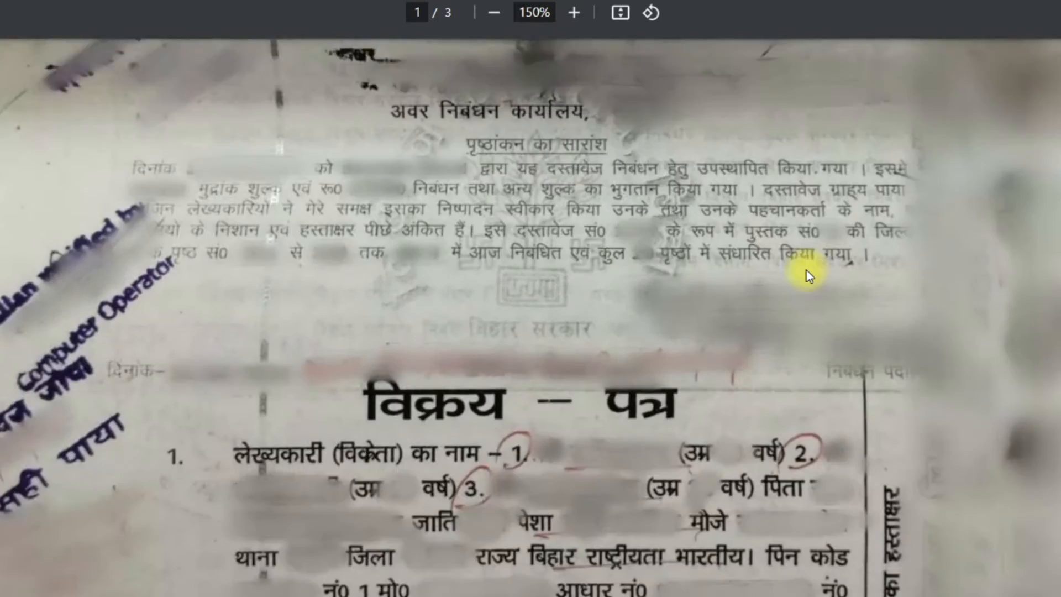
{"action": "scroll", "coordinate": [806, 270], "scroll_direction": "up", "scroll_amount": 5}
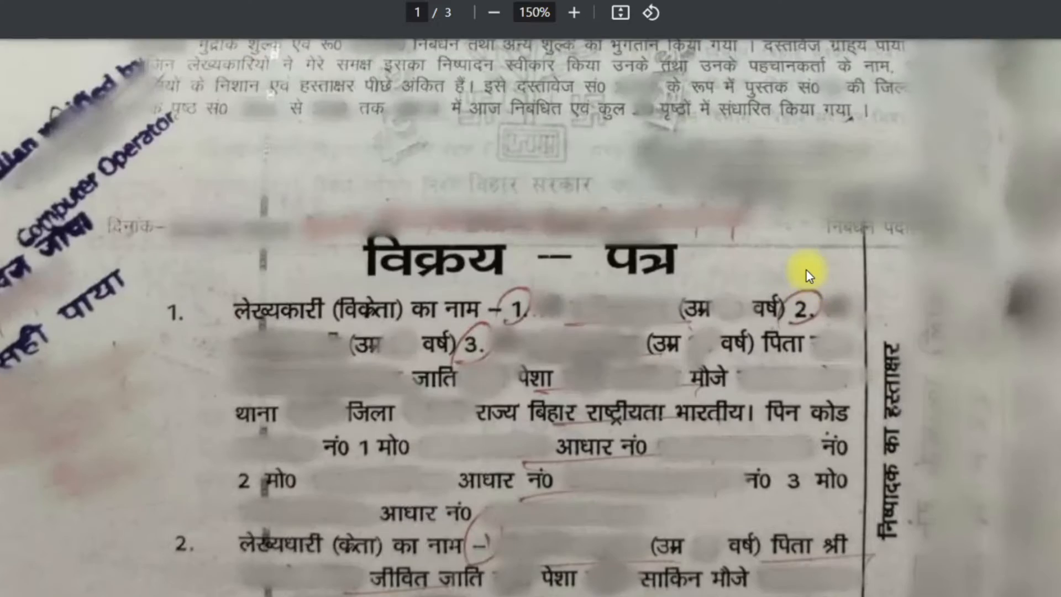
{"action": "scroll", "coordinate": [807, 270], "scroll_direction": "up", "scroll_amount": 3}
{"action": "scroll", "coordinate": [807, 270], "scroll_direction": "up", "scroll_amount": 2}
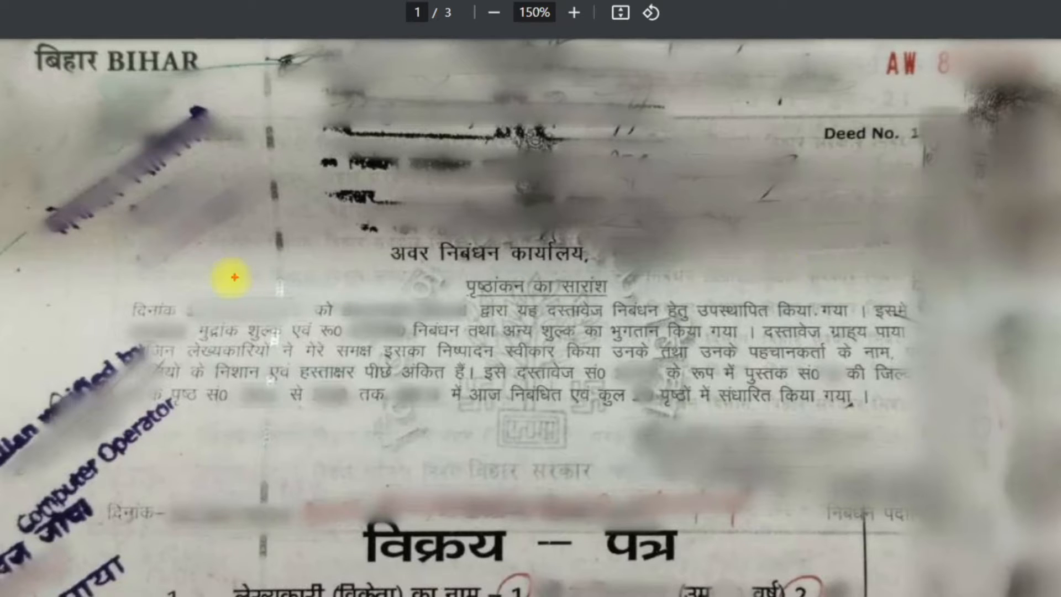
{"action": "left_click_drag", "start_coordinate": [168, 291], "coordinate": [300, 321]}
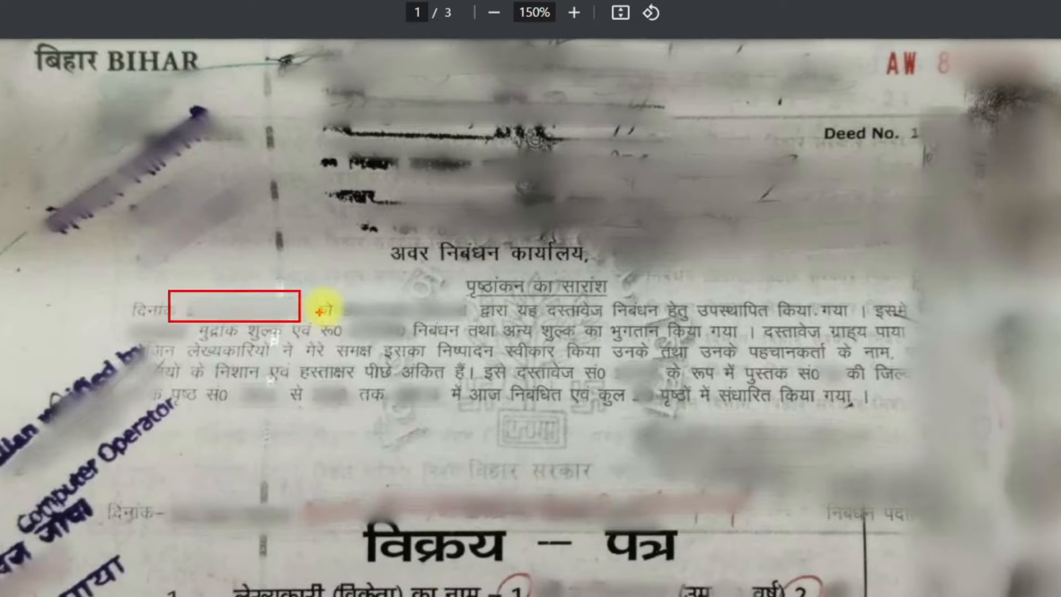
{"action": "mouse_move", "coordinate": [481, 358]}
{"action": "left_mouse_down"}
{"action": "mouse_move", "coordinate": [589, 358]}
{"action": "mouse_move", "coordinate": [655, 382]}
{"action": "left_mouse_up"}
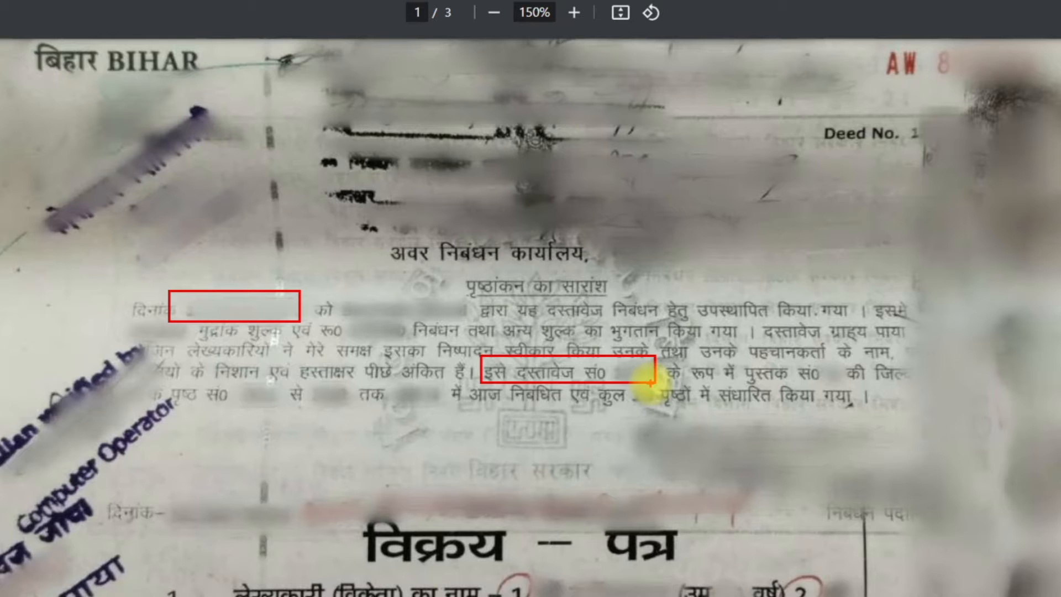
{"action": "key", "text": "Escape"}
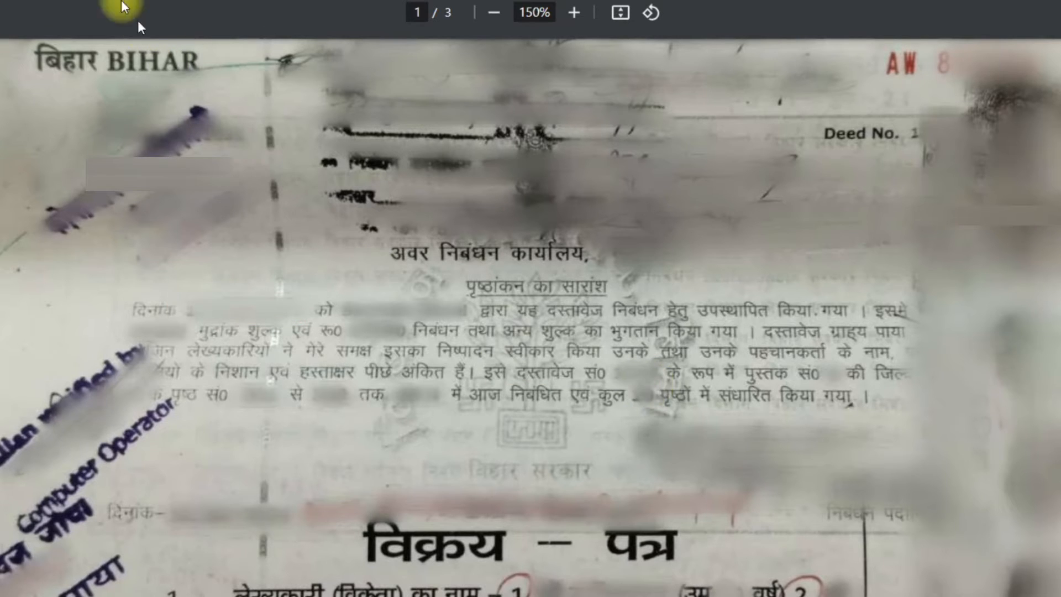
{"action": "left_click", "coordinate": [105, 12]}
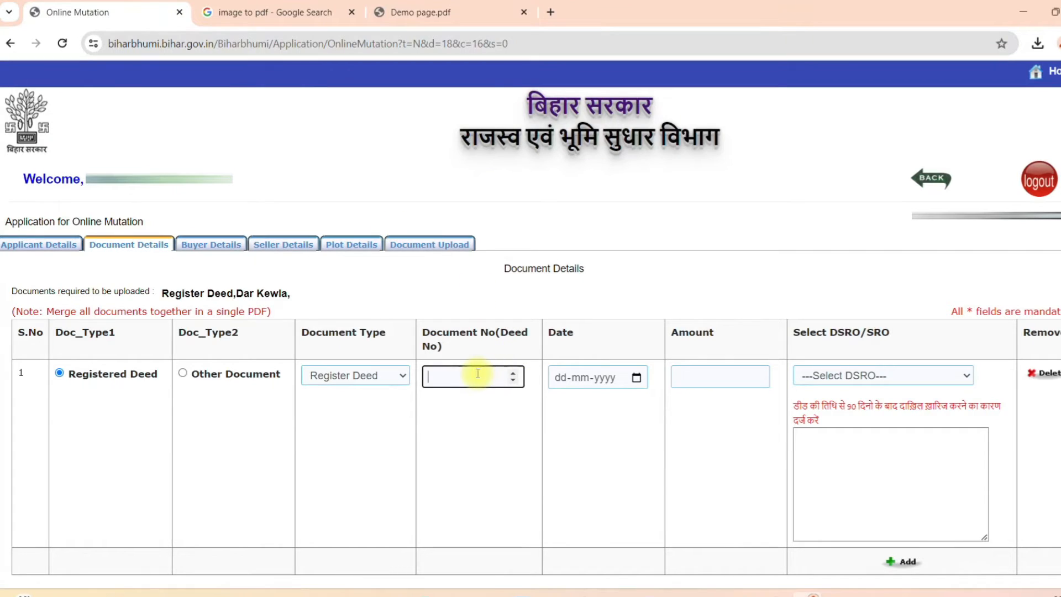
Check the deed's registration date in Demo page.pdf for the form's Date field and return to the date picker
{"action": "left_click", "coordinate": [637, 378]}
{"action": "left_click", "coordinate": [628, 409]}
{"action": "left_click", "coordinate": [437, 15]}
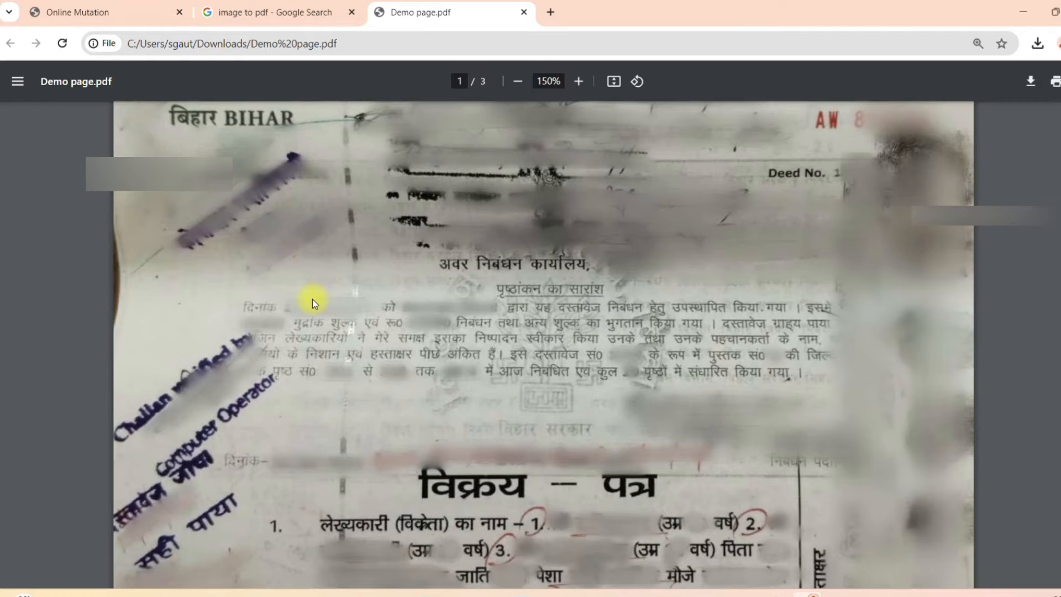
{"action": "left_click_drag", "start_coordinate": [280, 300], "coordinate": [381, 315]}
{"action": "left_click", "coordinate": [83, 10]}
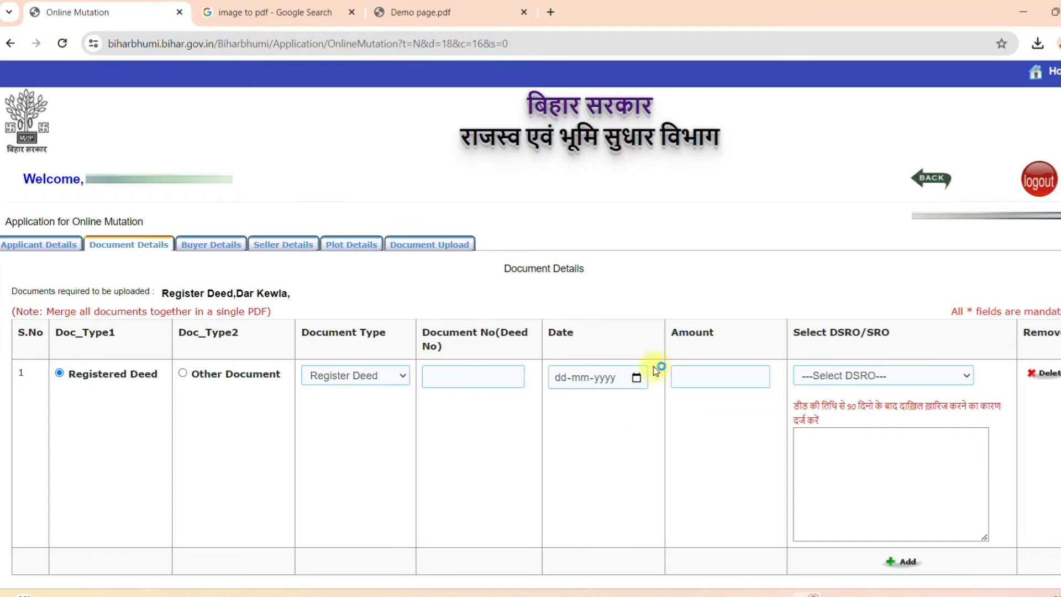
{"action": "left_click", "coordinate": [637, 377]}
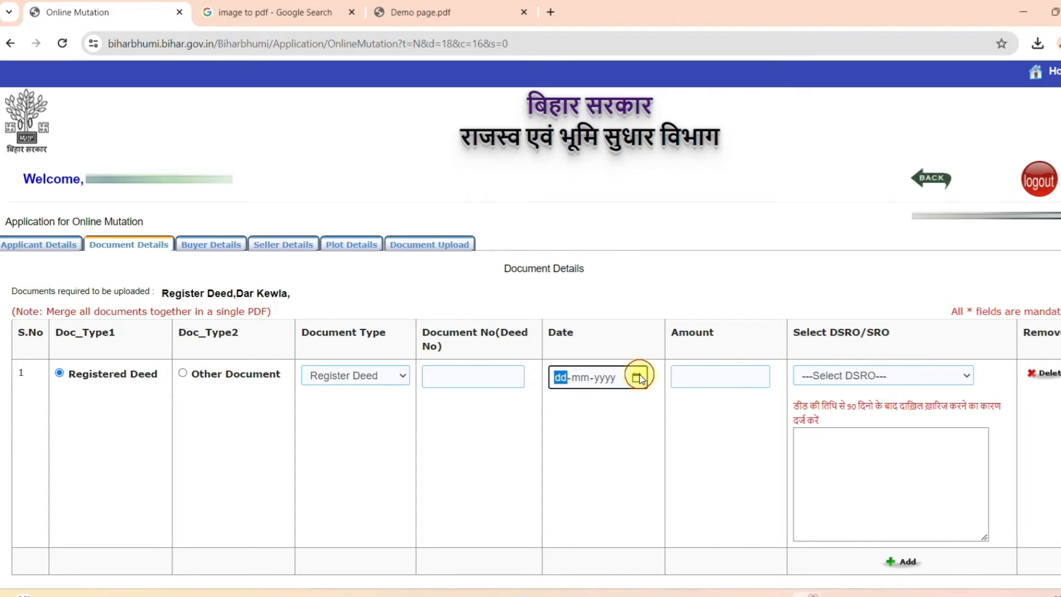
Locate the sale value (बिक्री मूल्य) on page 2 of Demo page.pdf for the Amount field
{"action": "left_click", "coordinate": [726, 386]}
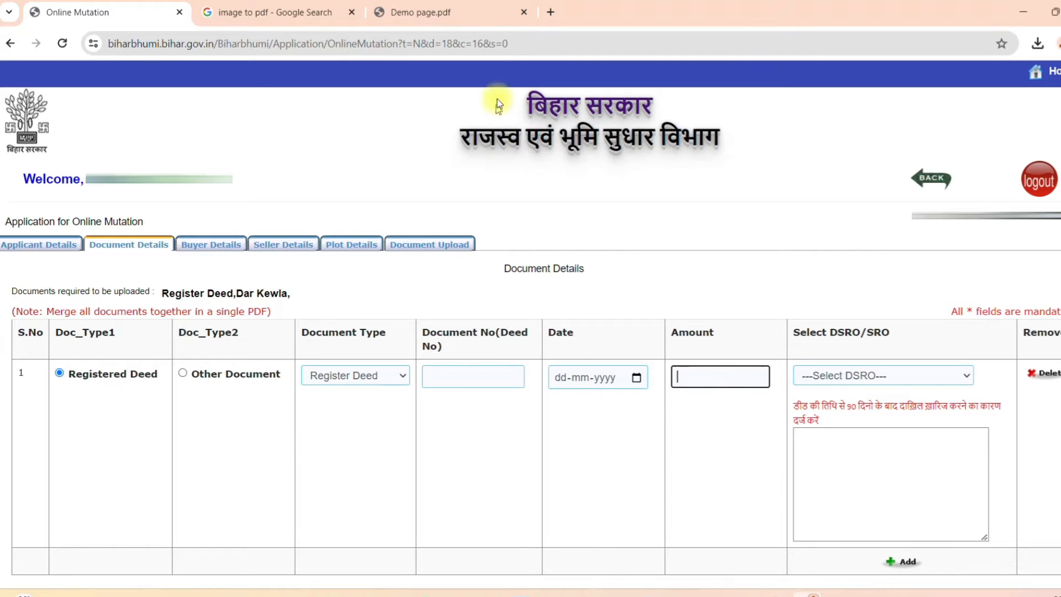
{"action": "left_click", "coordinate": [473, 11]}
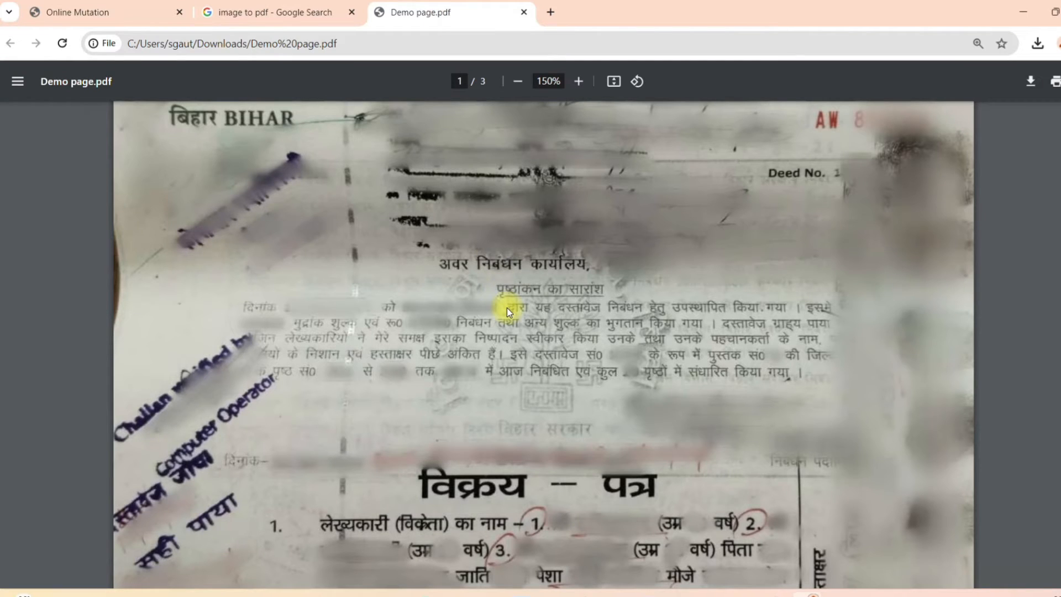
{"action": "scroll", "coordinate": [506, 307], "scroll_direction": "down", "scroll_amount": 15}
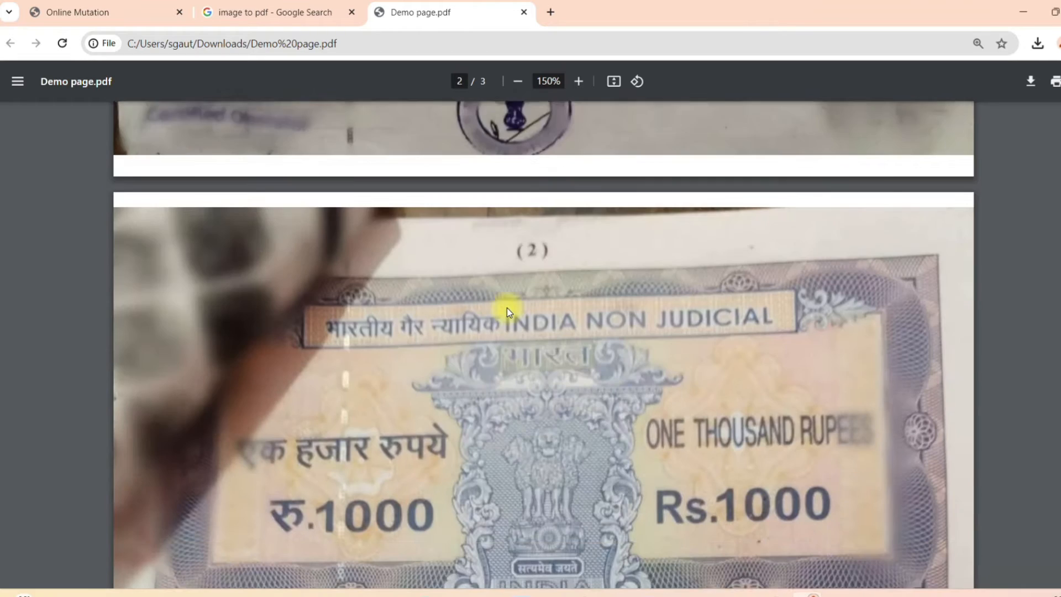
{"action": "scroll", "coordinate": [506, 307], "scroll_direction": "down", "scroll_amount": 1}
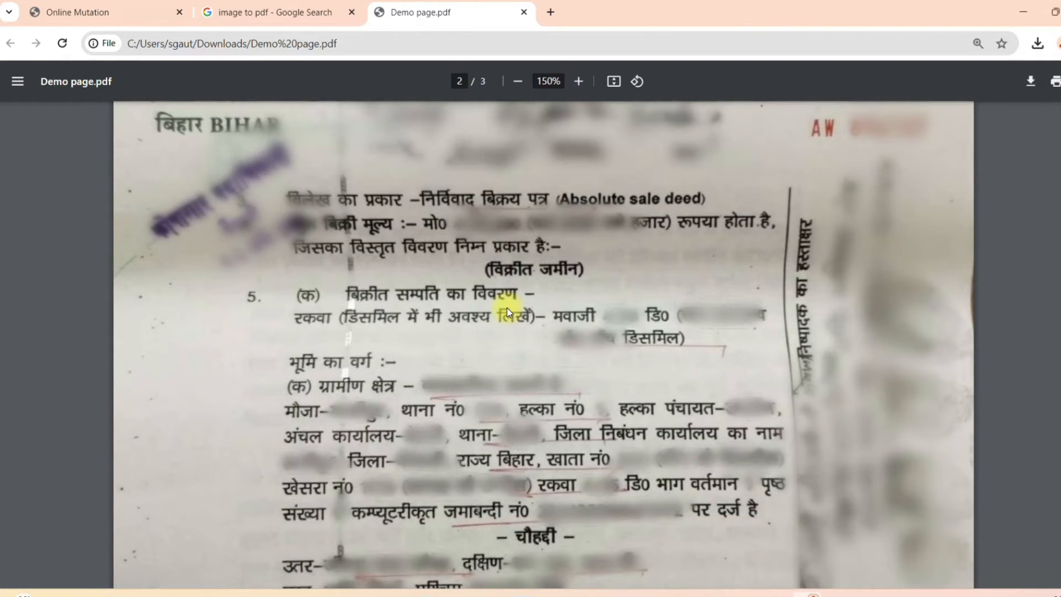
{"action": "key", "text": "ctrl+2"}
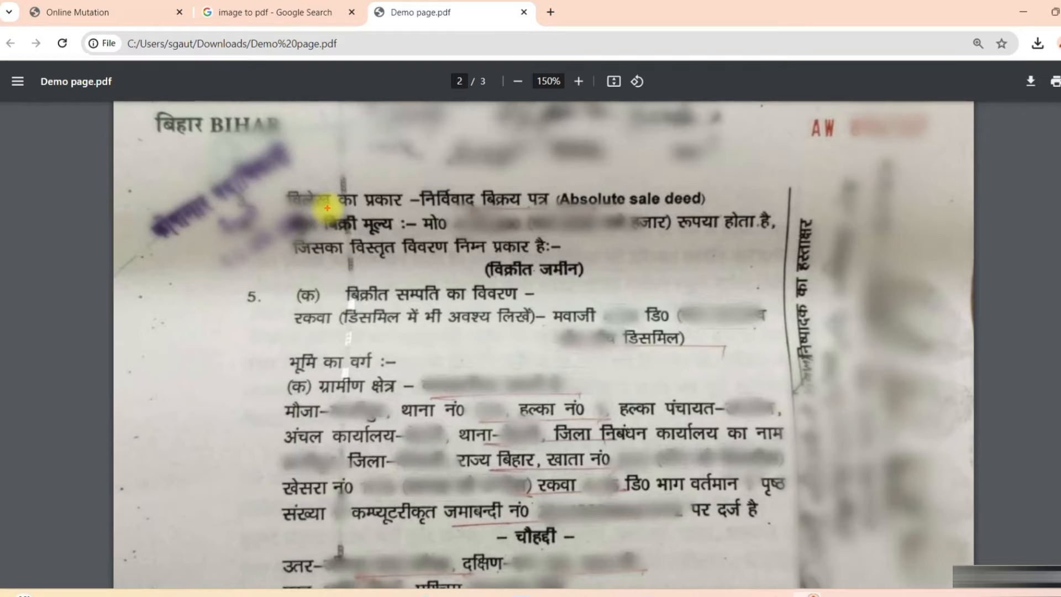
{"action": "left_click_drag", "start_coordinate": [328, 209], "coordinate": [673, 240]}
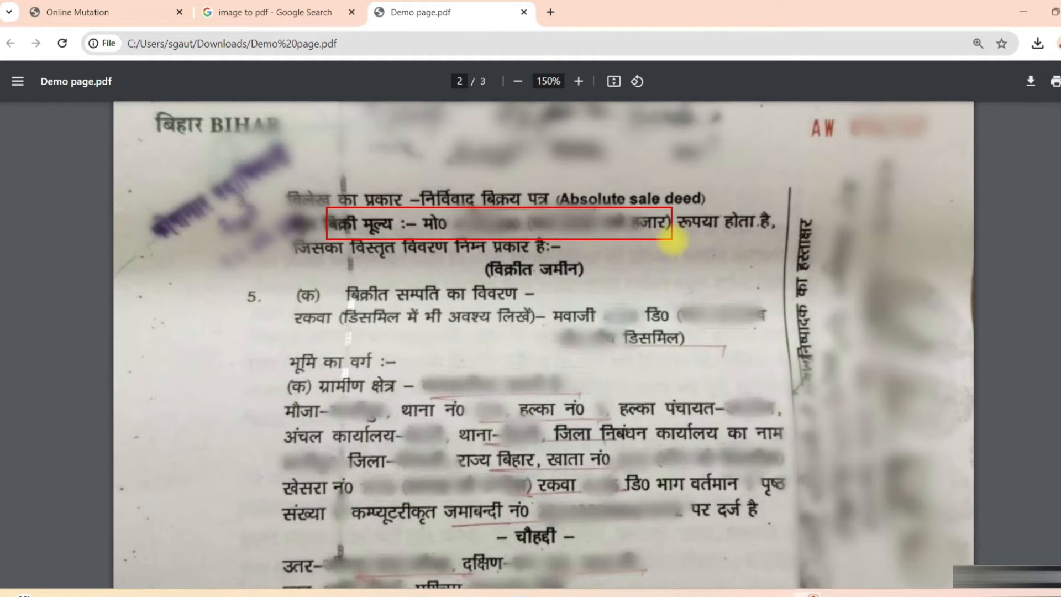
Locate the total price (कुल किमत) below the boundary details on page 2 and return to the mutation form
{"action": "scroll", "coordinate": [671, 316], "scroll_direction": "down", "scroll_amount": 3}
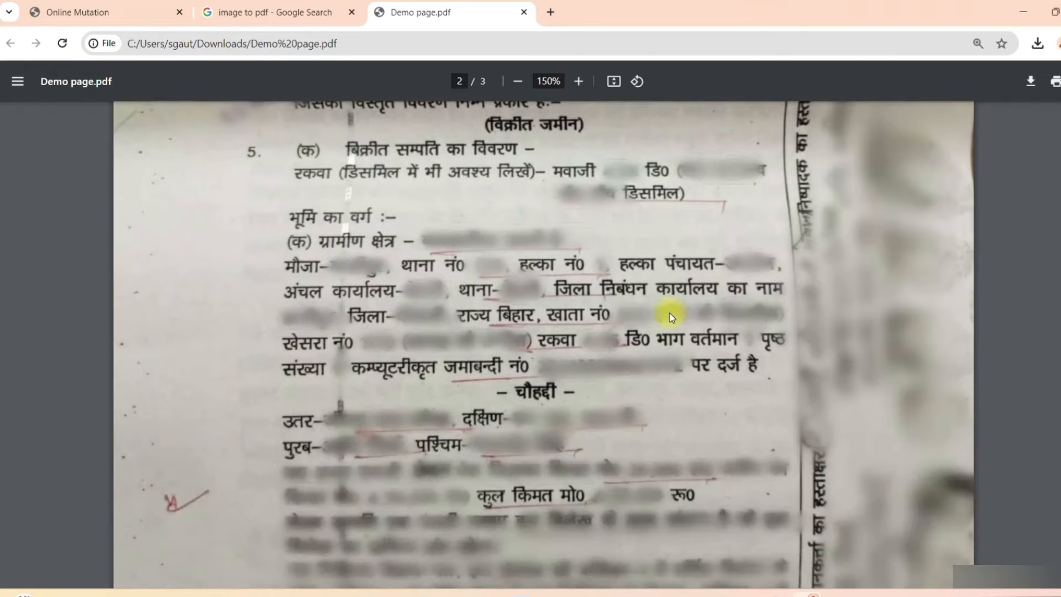
{"action": "scroll", "coordinate": [672, 316], "scroll_direction": "down", "scroll_amount": 3}
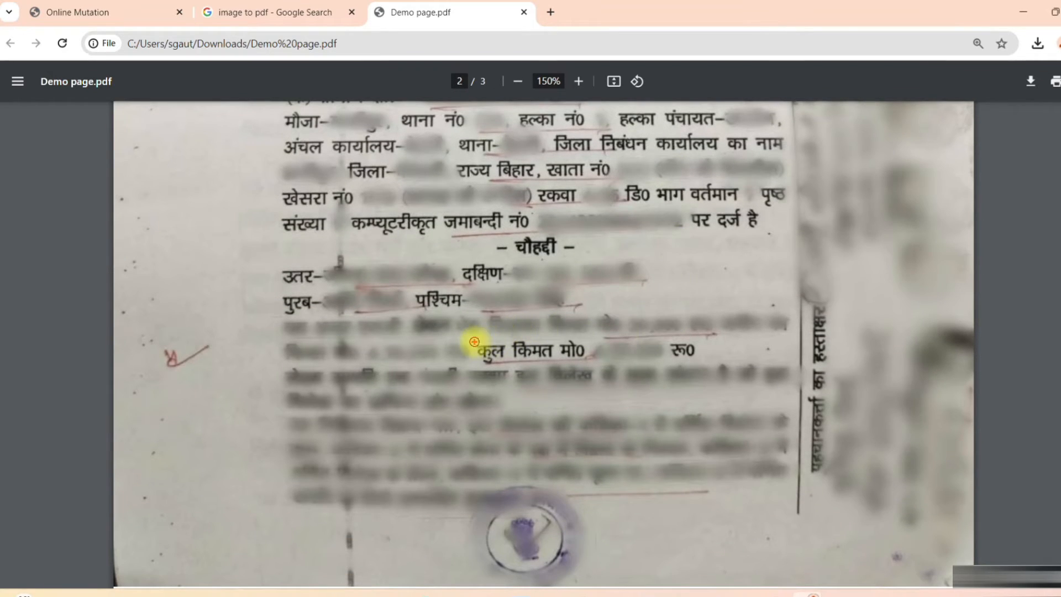
{"action": "left_click_drag", "start_coordinate": [475, 343], "coordinate": [644, 367]}
{"action": "left_click_drag", "start_coordinate": [712, 378], "coordinate": [738, 366]}
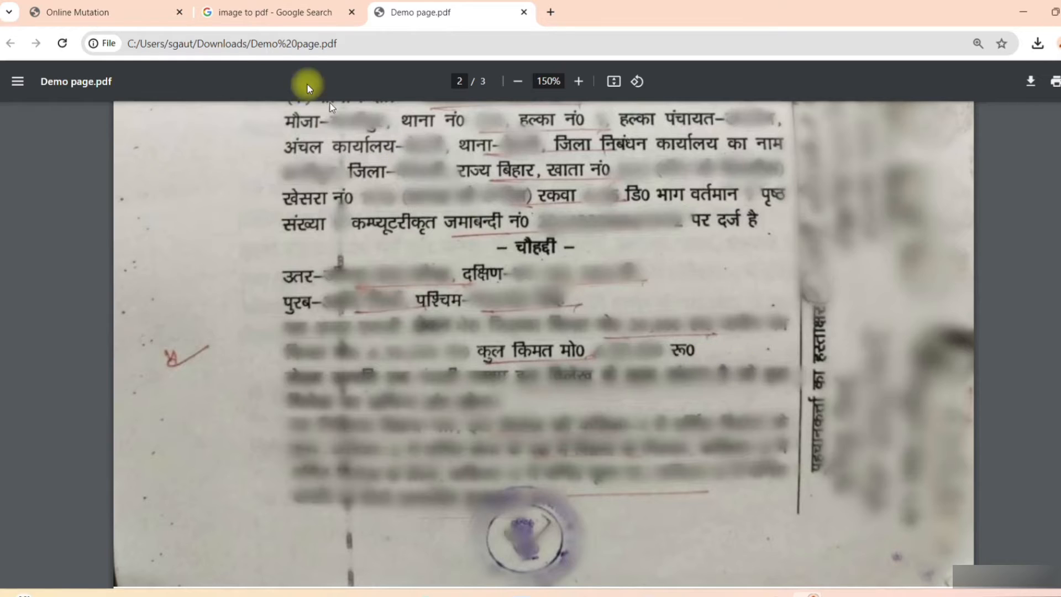
{"action": "left_click", "coordinate": [111, 12]}
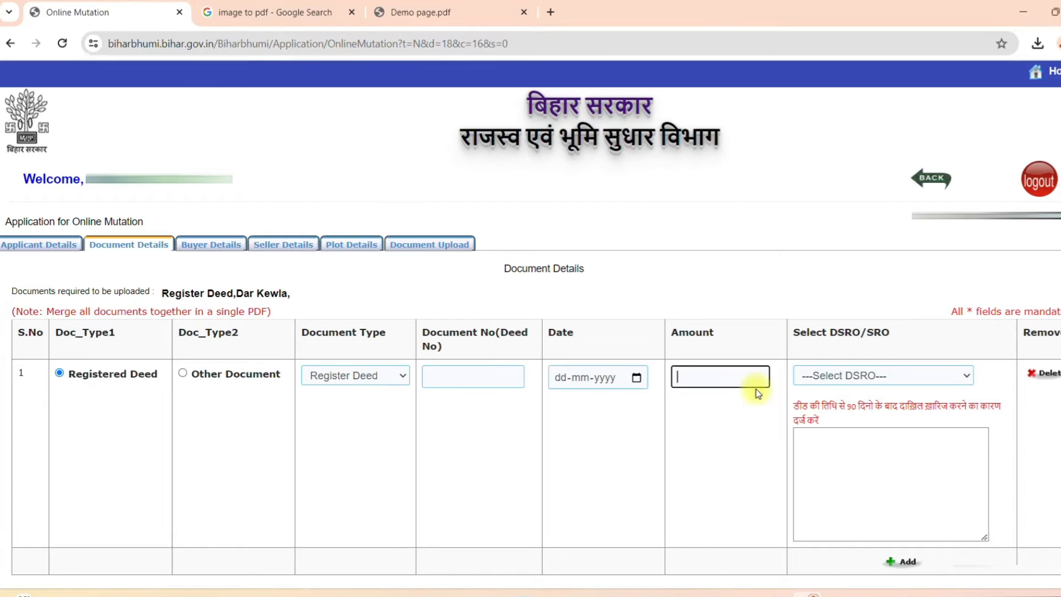
Select the DSRO/SRO office for the registered deed and save the Document Details to continue to the Buyer Details
{"action": "left_click", "coordinate": [821, 374]}
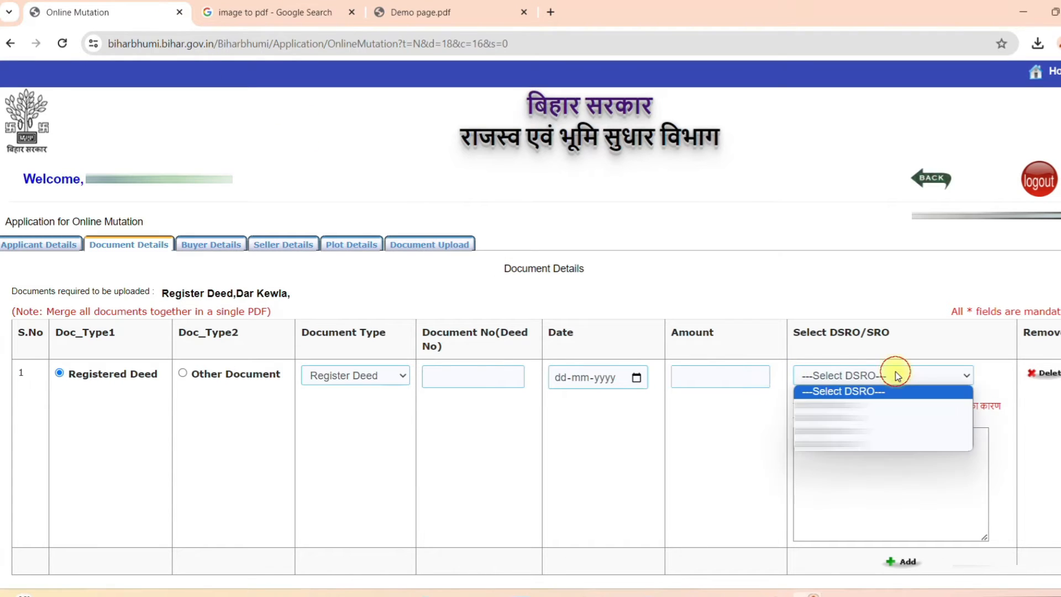
{"action": "left_click", "coordinate": [889, 406]}
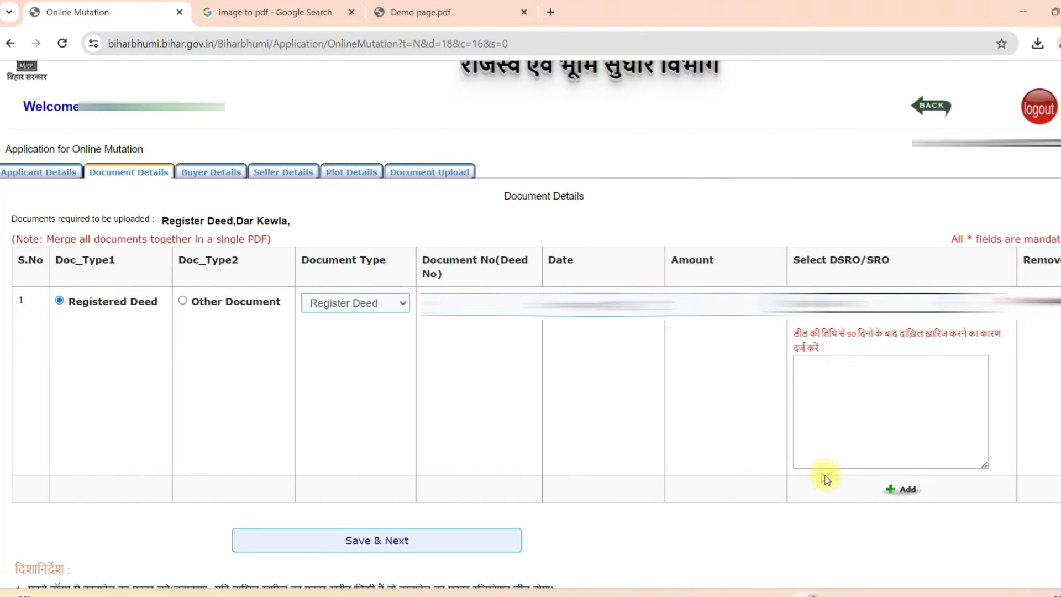
{"action": "left_click", "coordinate": [891, 491]}
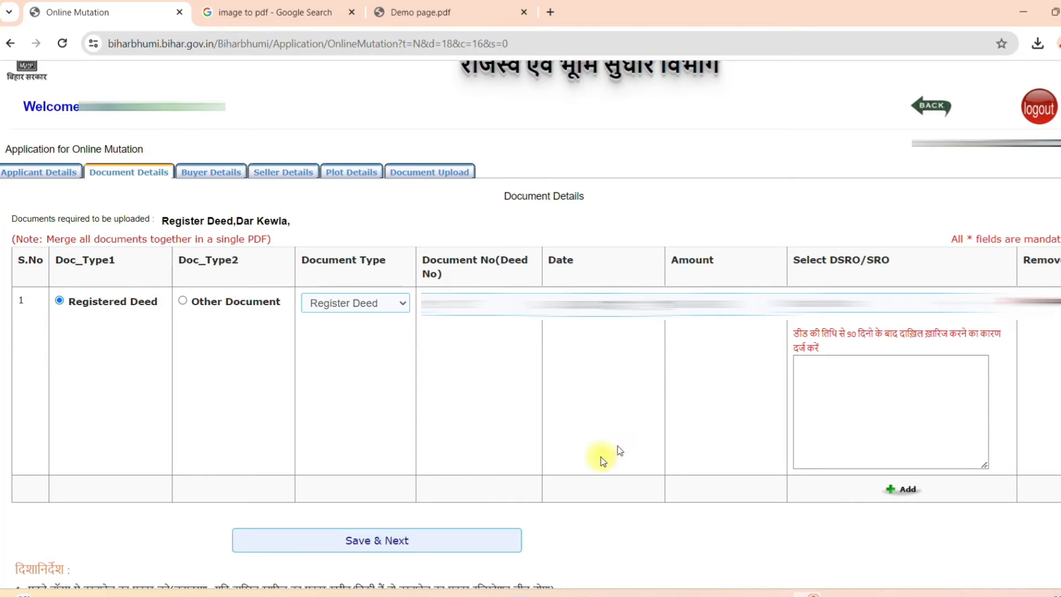
{"action": "left_click", "coordinate": [419, 545]}
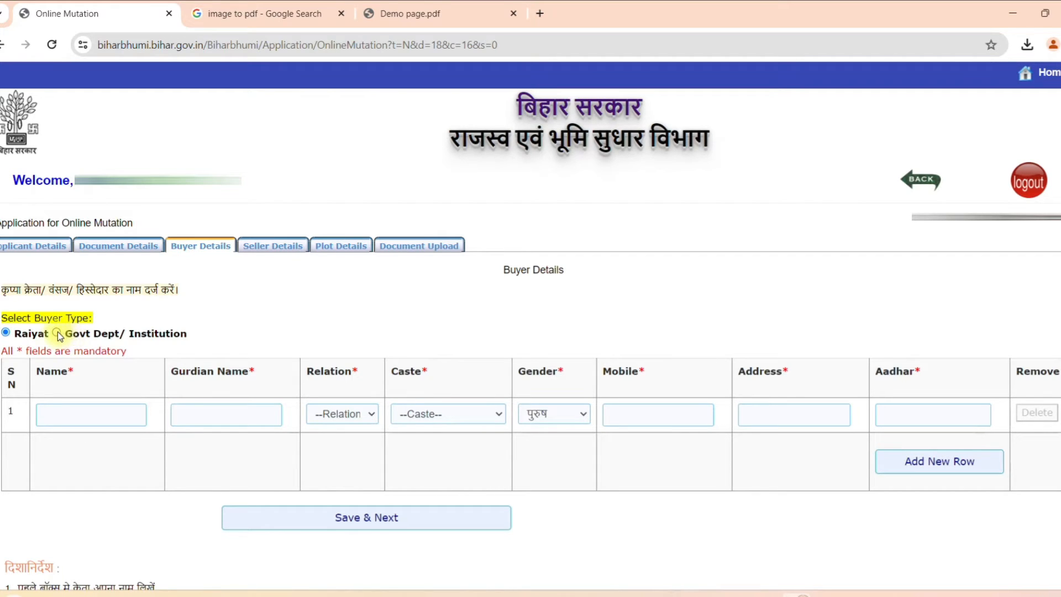
Enter xxxx as the buyer's name and xxxxxxx as the guardian's name in the first buyer row
{"action": "left_click", "coordinate": [54, 410]}
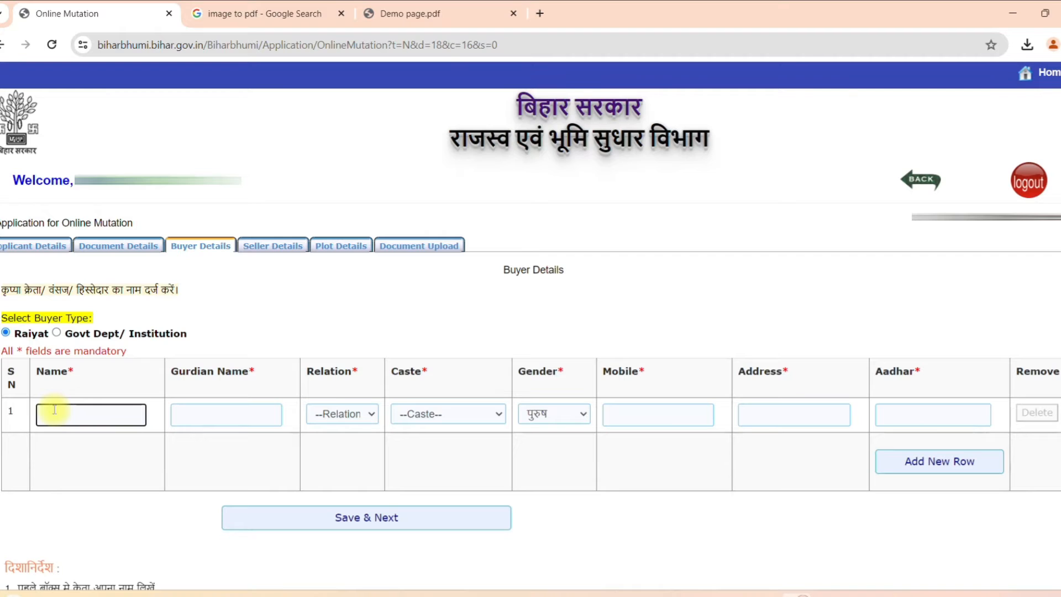
{"action": "type", "text": "xxxx"}
{"action": "left_click", "coordinate": [173, 418]}
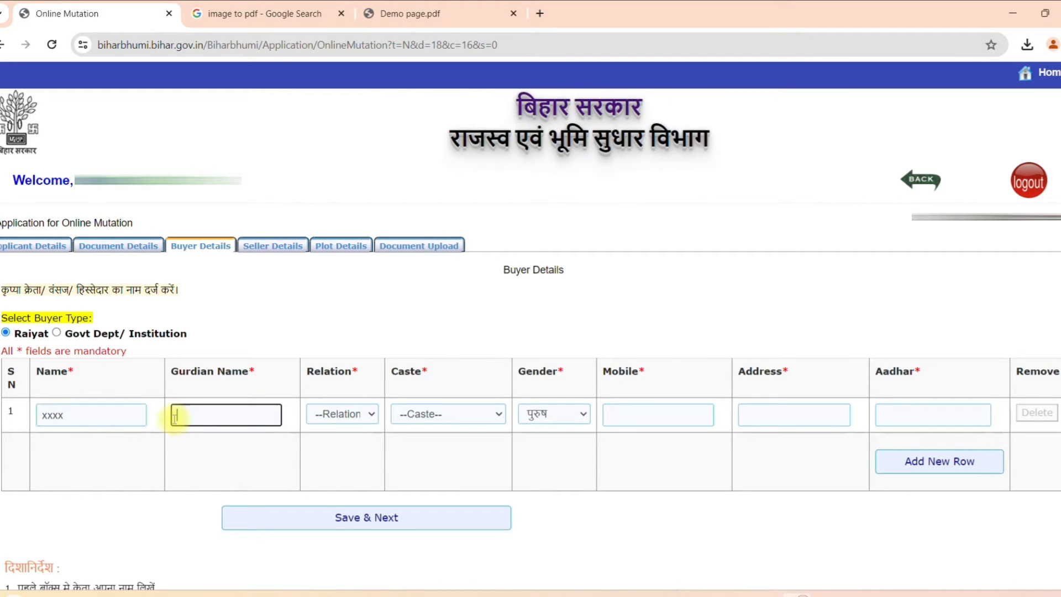
{"action": "type", "text": "xxxxxxx"}
Look through the available Relation, Caste and Gender options for the first buyer
{"action": "left_click", "coordinate": [370, 412]}
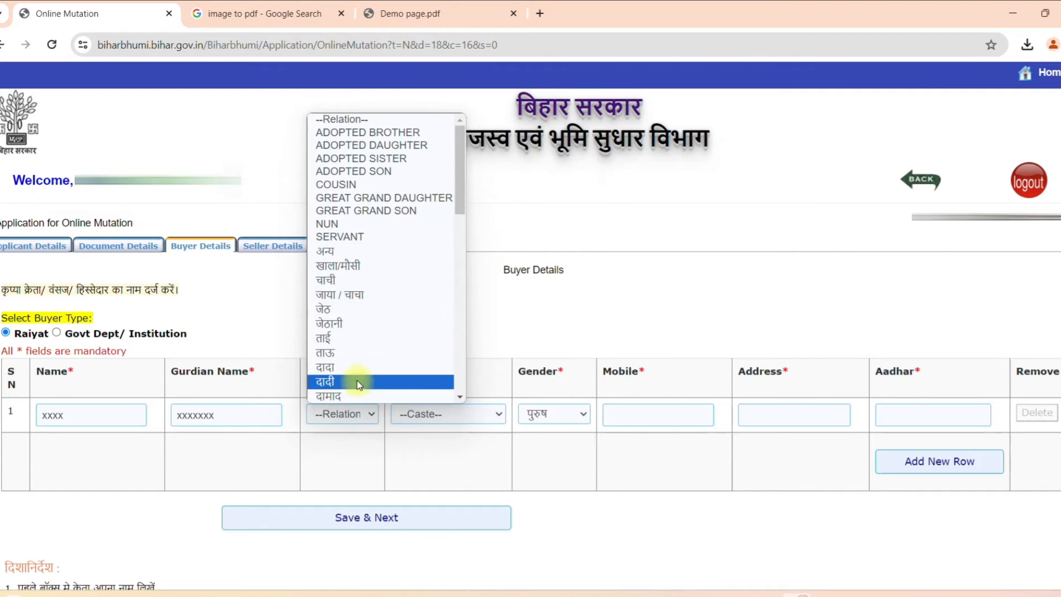
{"action": "scroll", "coordinate": [357, 380], "scroll_direction": "down", "scroll_amount": 5}
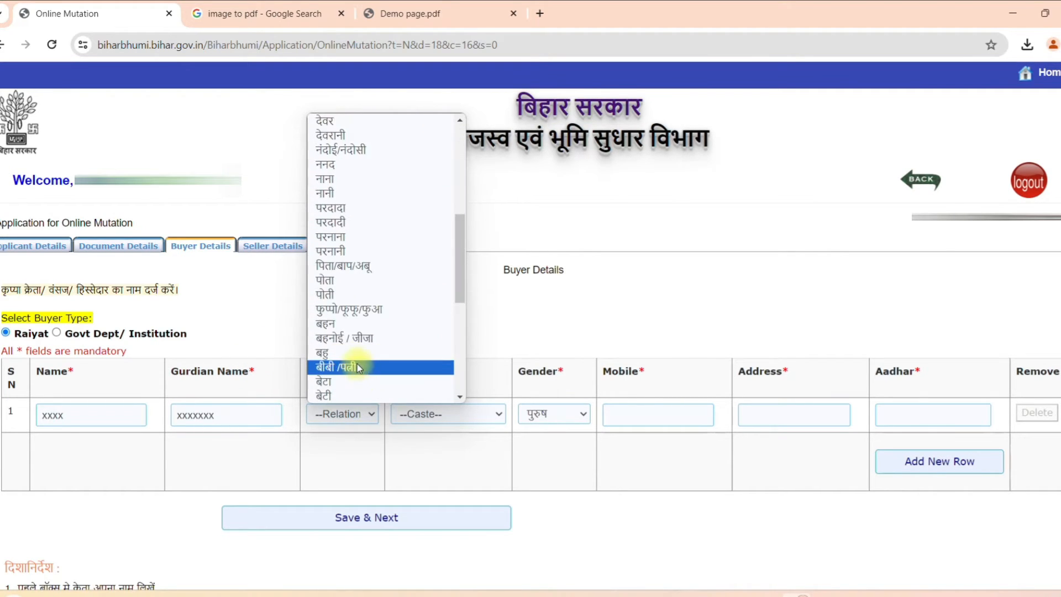
{"action": "left_click", "coordinate": [493, 327]}
{"action": "left_click", "coordinate": [454, 417]}
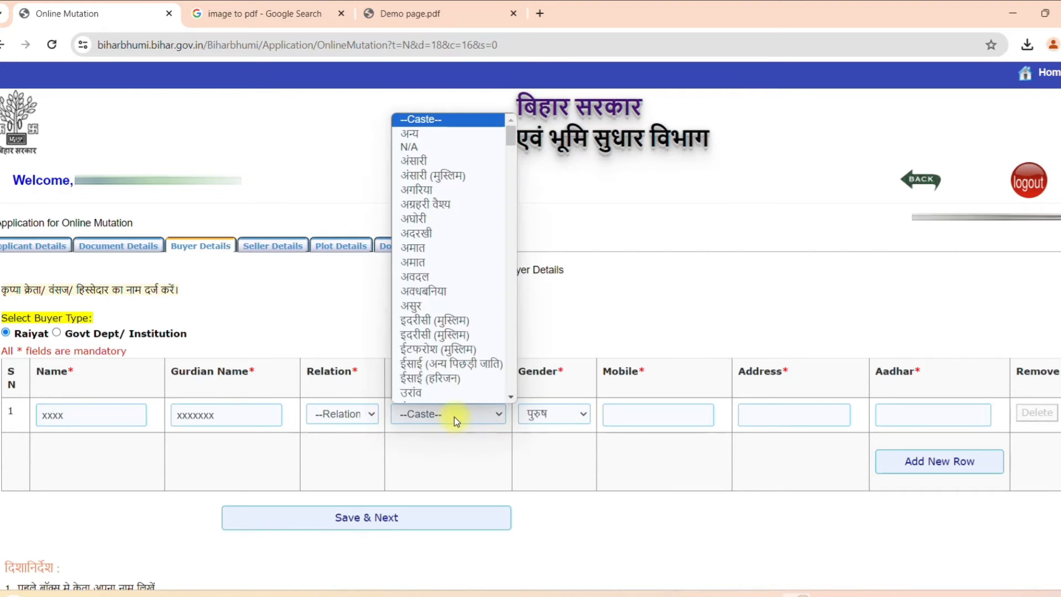
{"action": "left_click", "coordinate": [538, 314]}
{"action": "left_click", "coordinate": [546, 416]}
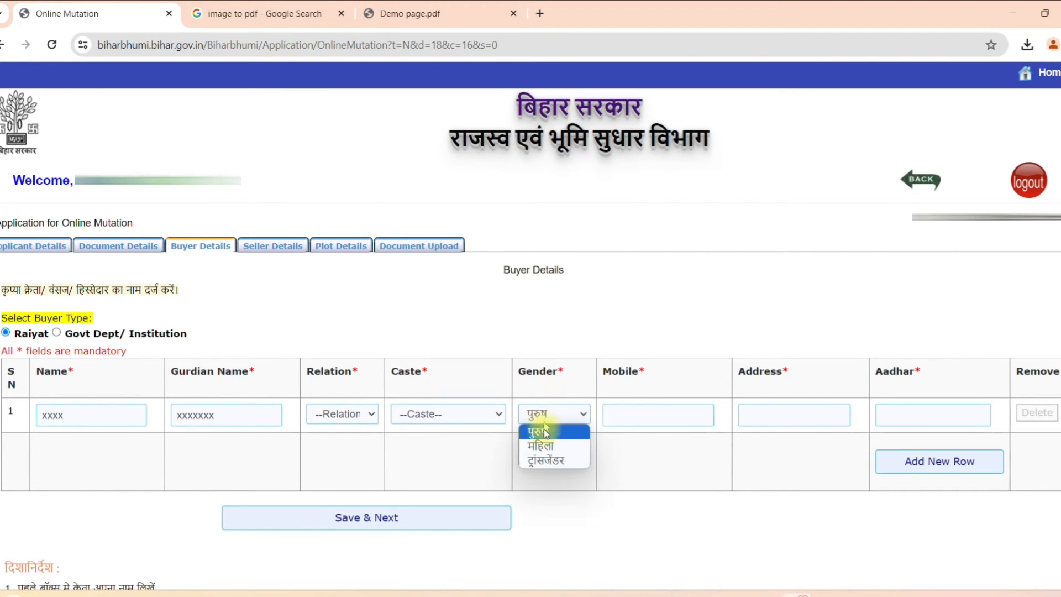
{"action": "left_click", "coordinate": [590, 325]}
Enter xxxxxxxx as the buyer's address and move on to the Aadhar field
{"action": "left_click", "coordinate": [672, 421]}
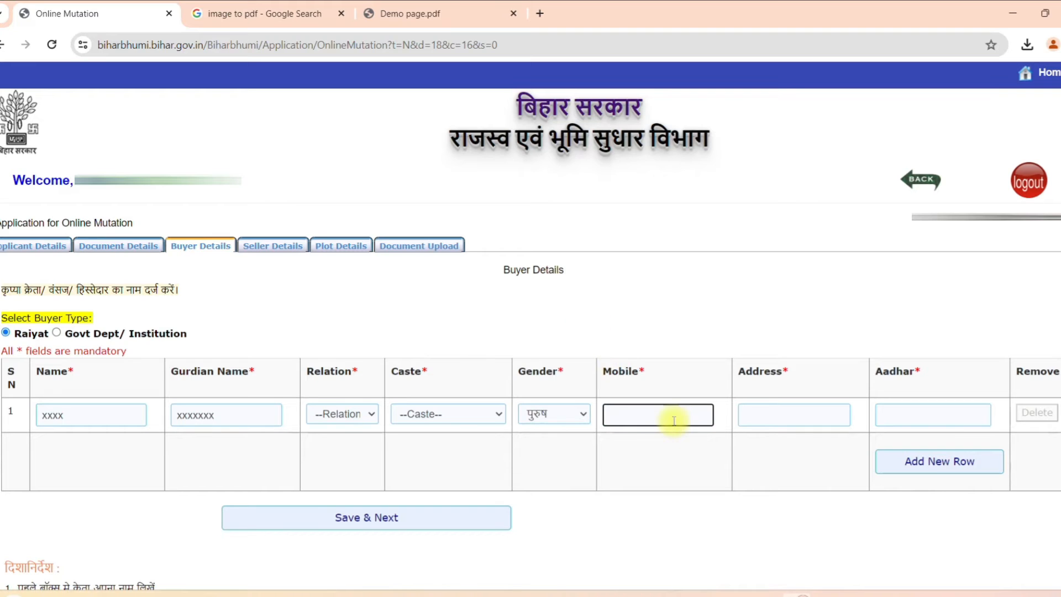
{"action": "left_click", "coordinate": [764, 416]}
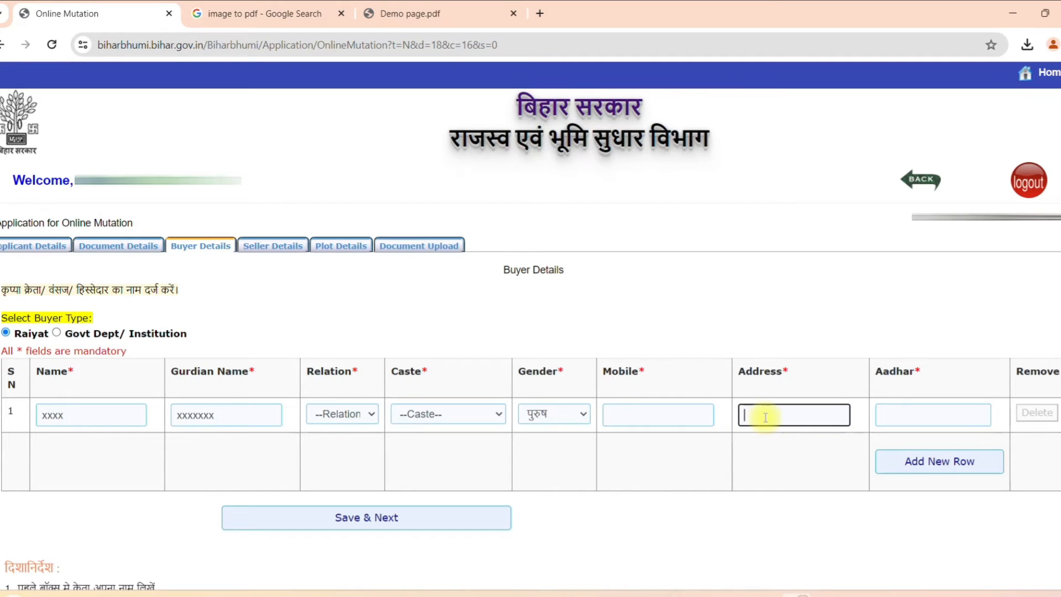
{"action": "type", "text": "xxxxxxxx"}
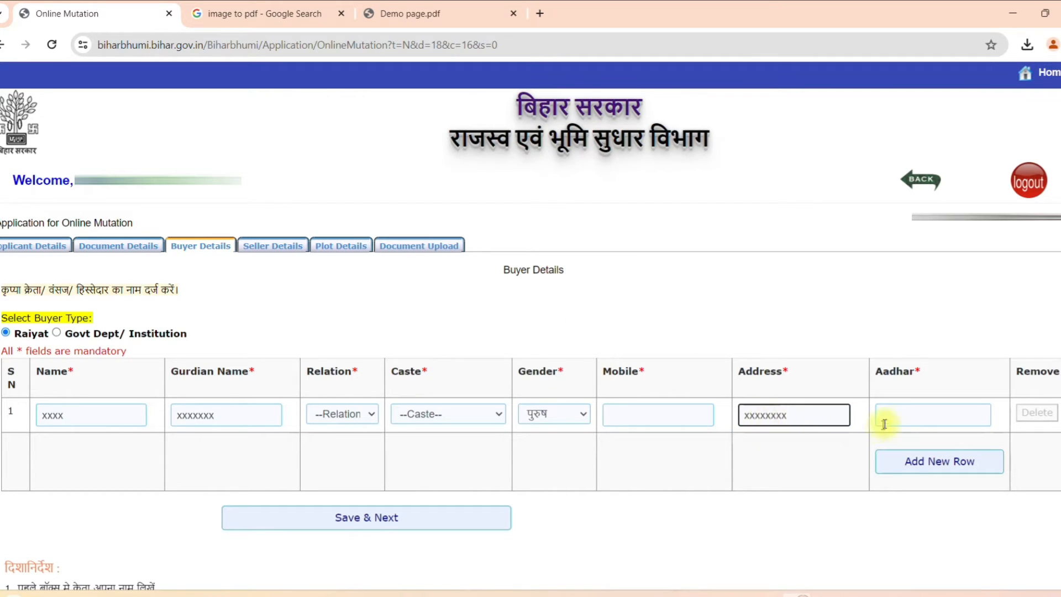
{"action": "left_click", "coordinate": [894, 417]}
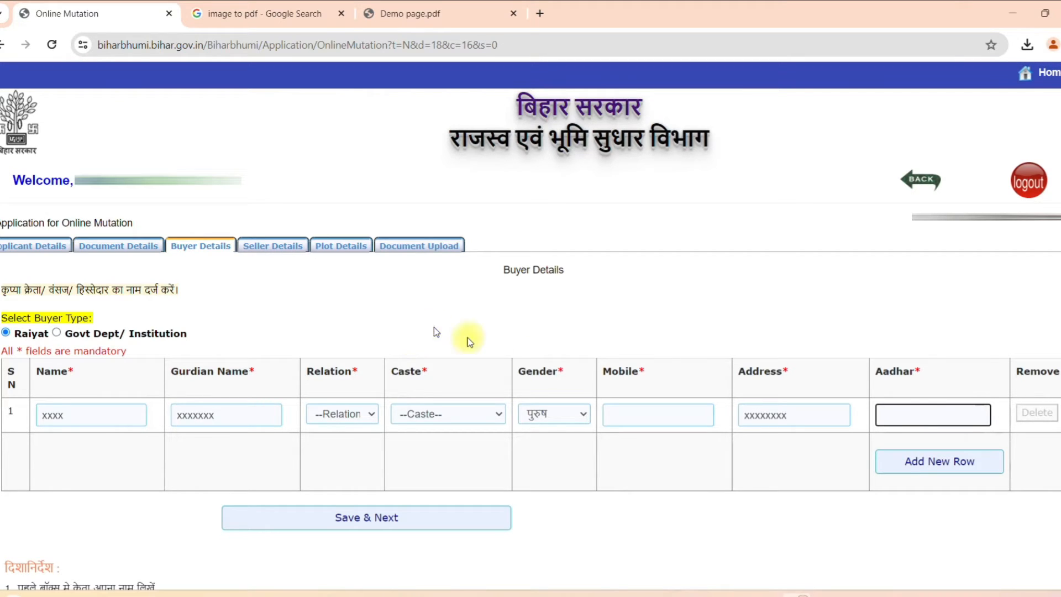
Try to add another buyer row, and save the Buyer Details to continue to the Seller Details
{"action": "left_click", "coordinate": [965, 461]}
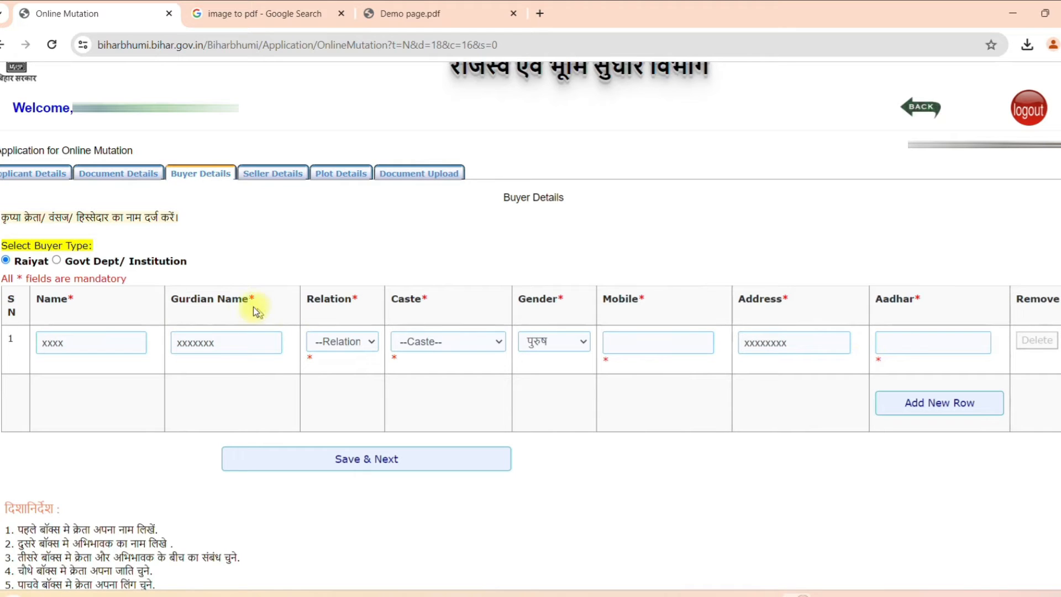
{"action": "left_click", "coordinate": [132, 337]}
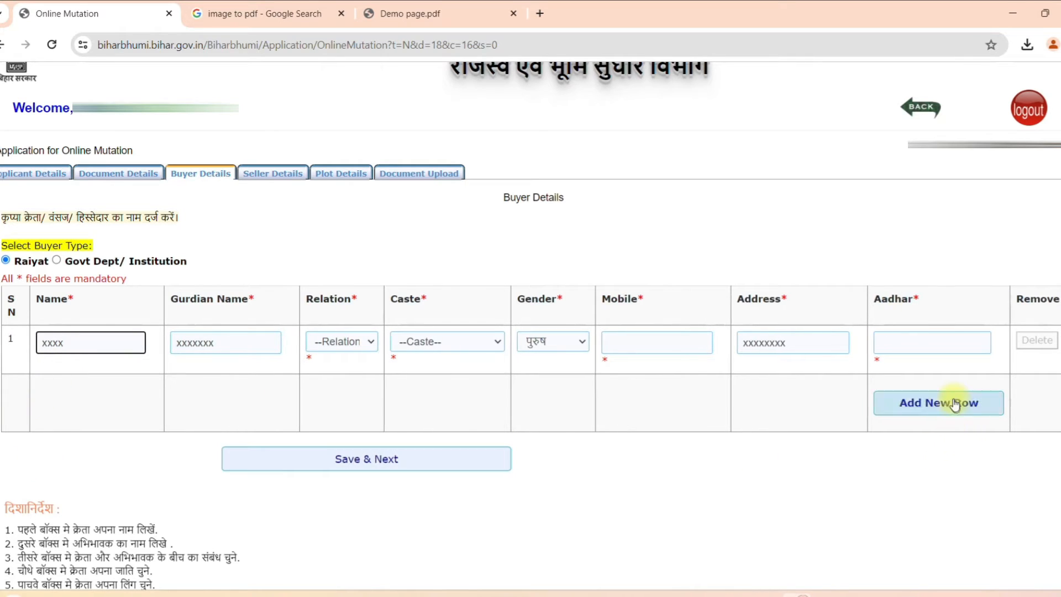
{"action": "left_click", "coordinate": [720, 448]}
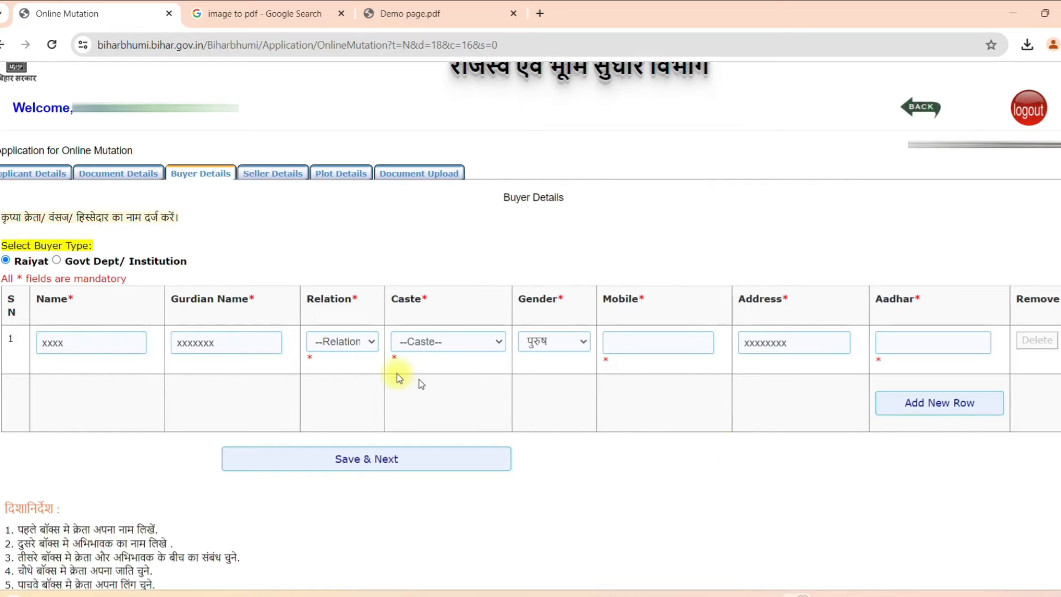
{"action": "scroll", "coordinate": [486, 436], "scroll_direction": "up", "scroll_amount": 2}
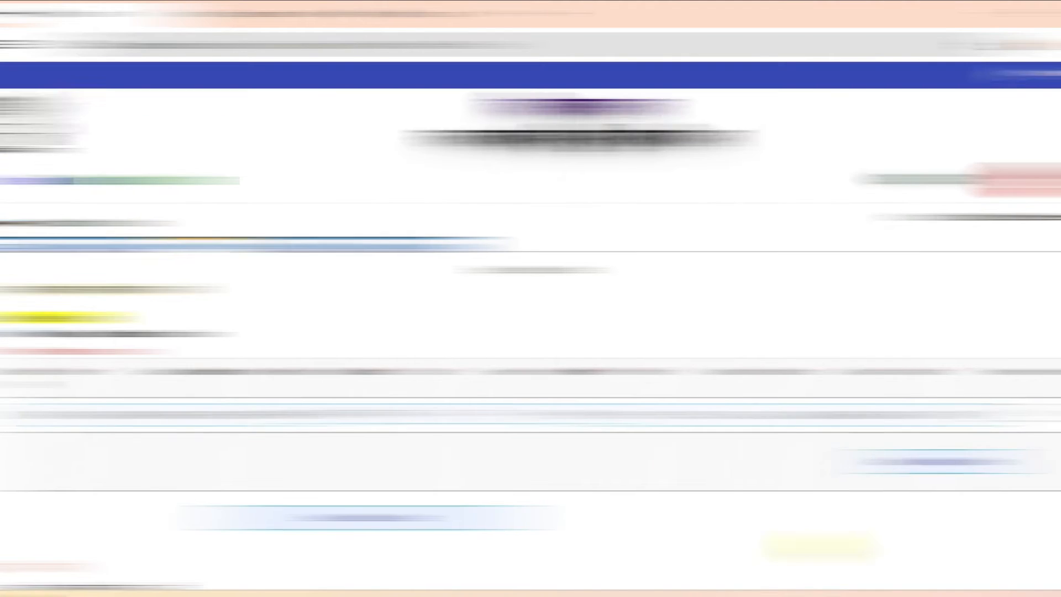
{"action": "left_click", "coordinate": [486, 522]}
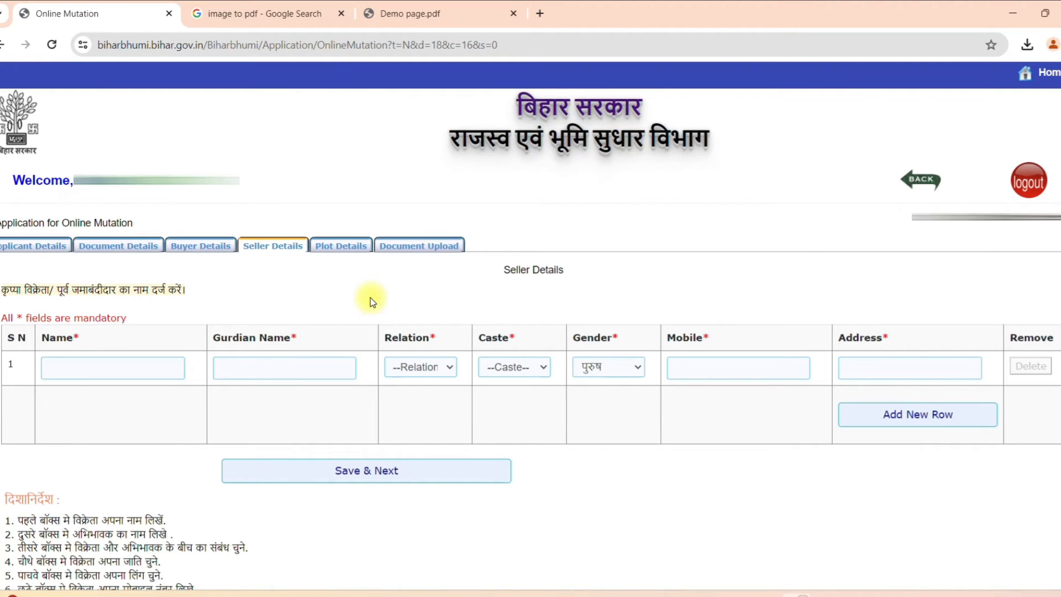
Enter XXXXXX as both the seller's name and guardian's name, and view the seller's Relation options
{"action": "left_click", "coordinate": [144, 372]}
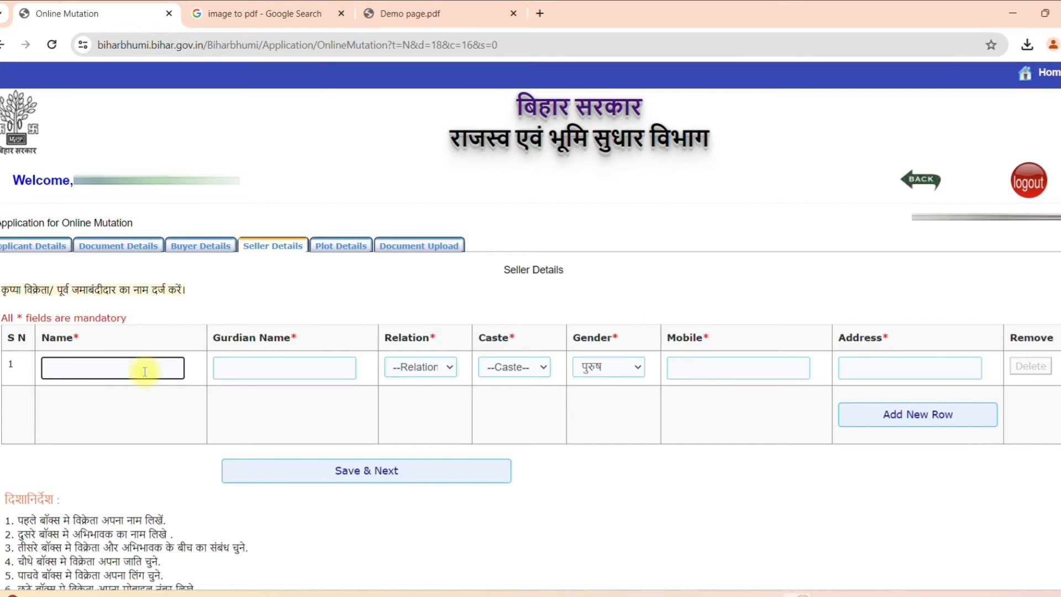
{"action": "type", "text": "XXXXXX"}
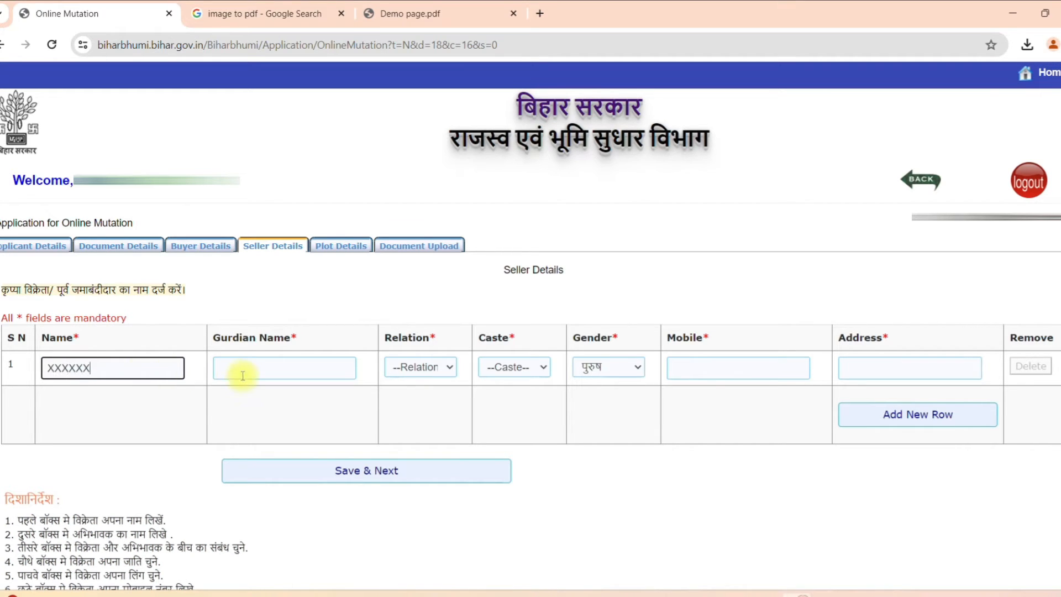
{"action": "left_click", "coordinate": [243, 375]}
{"action": "type", "text": "XXXXXX"}
{"action": "left_click", "coordinate": [430, 368]}
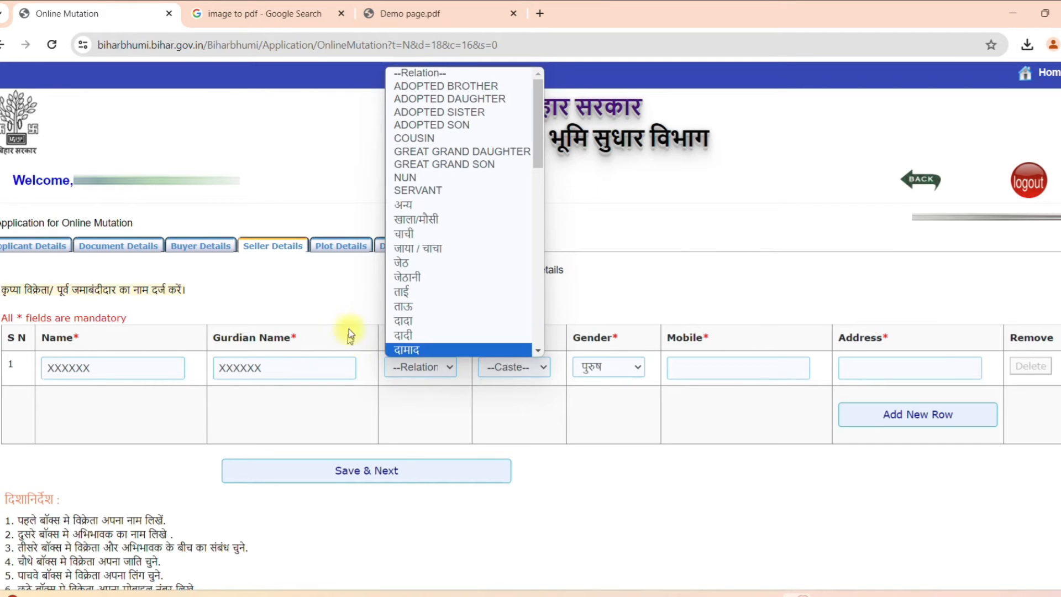
{"action": "left_click", "coordinate": [356, 296]}
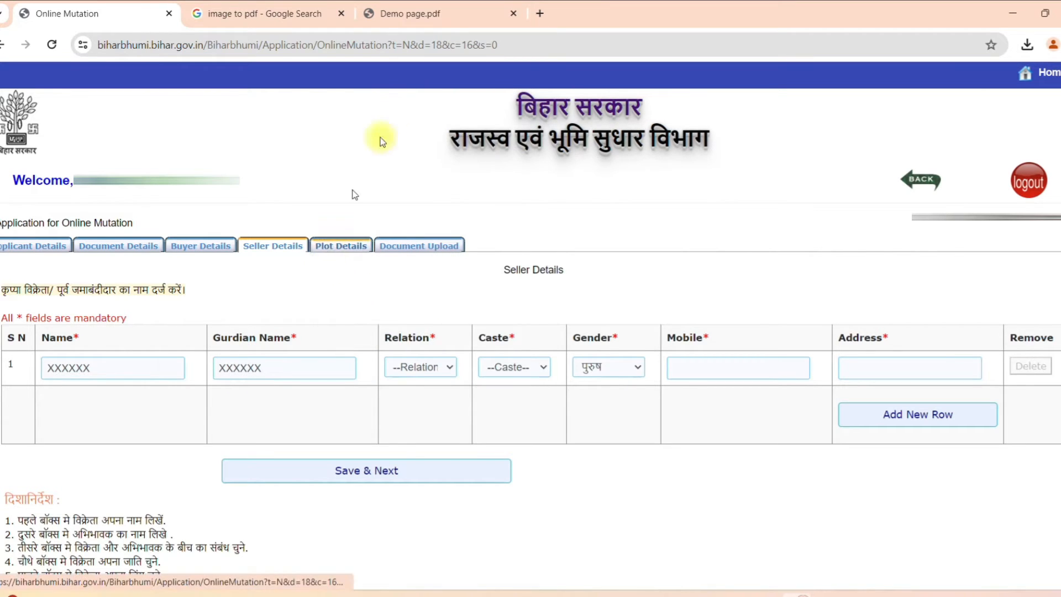
Check the seller (विक्रेता) particulars on page 1 of Demo page.pdf and return to the Seller Details form
{"action": "left_click", "coordinate": [422, 12]}
{"action": "scroll", "coordinate": [522, 300], "scroll_direction": "up", "scroll_amount": 15}
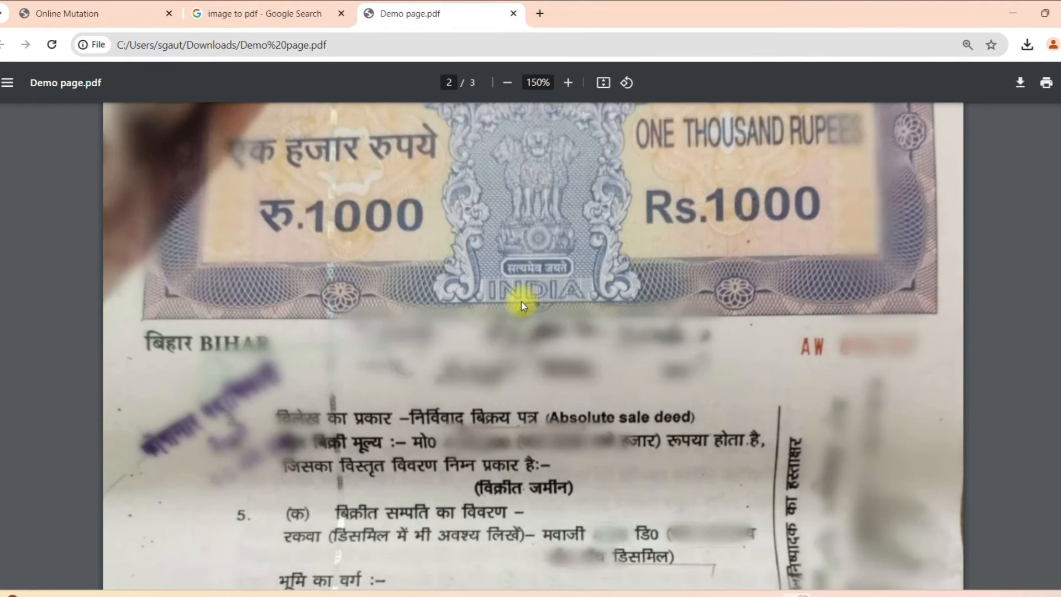
{"action": "scroll", "coordinate": [522, 302], "scroll_direction": "up", "scroll_amount": 3}
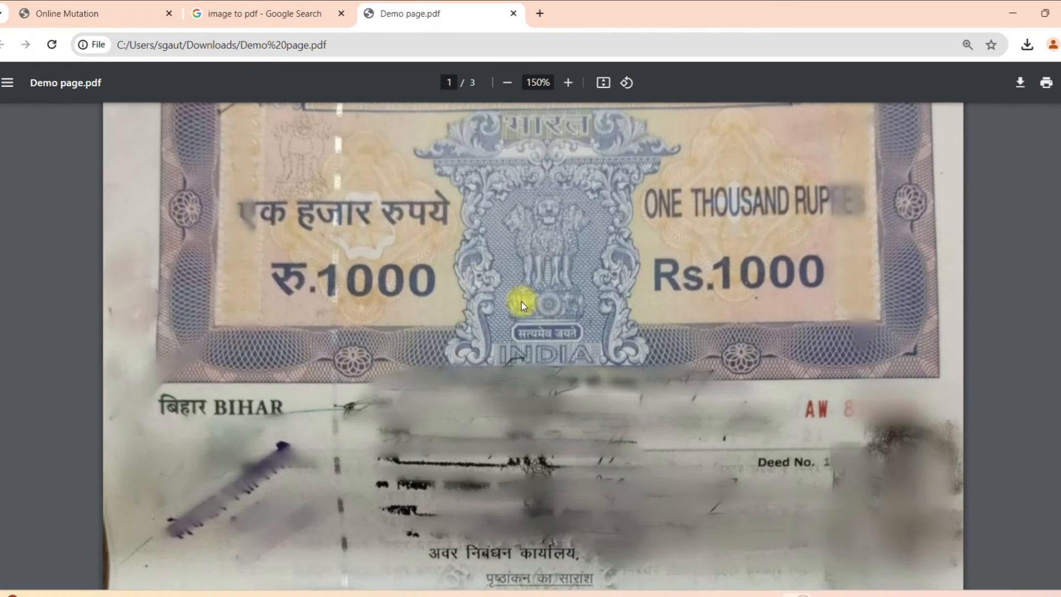
{"action": "scroll", "coordinate": [522, 302], "scroll_direction": "down", "scroll_amount": 8}
{"action": "scroll", "coordinate": [522, 302], "scroll_direction": "down", "scroll_amount": 1}
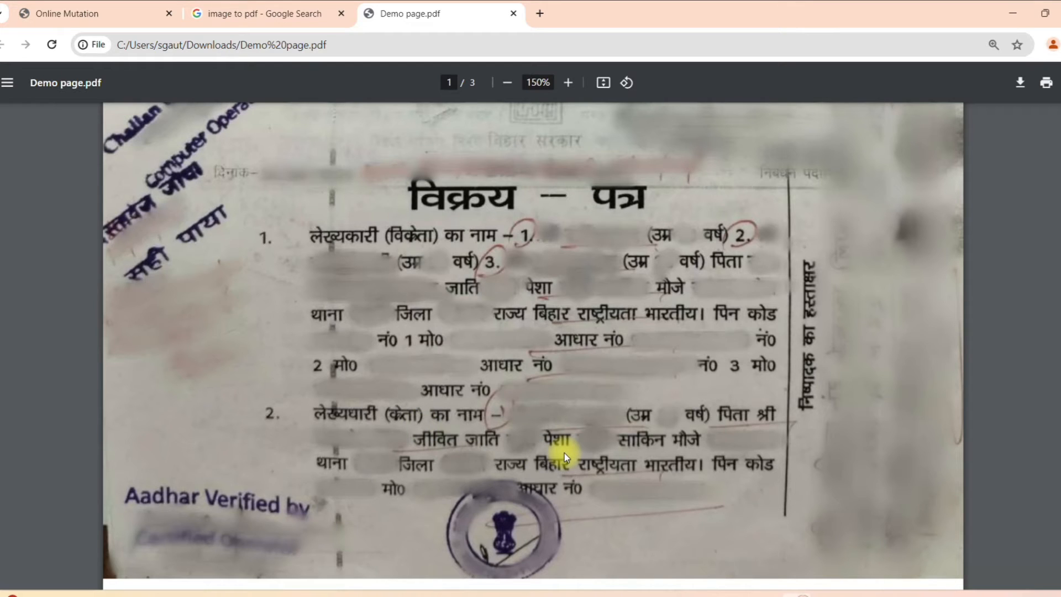
{"action": "left_click", "coordinate": [120, 12]}
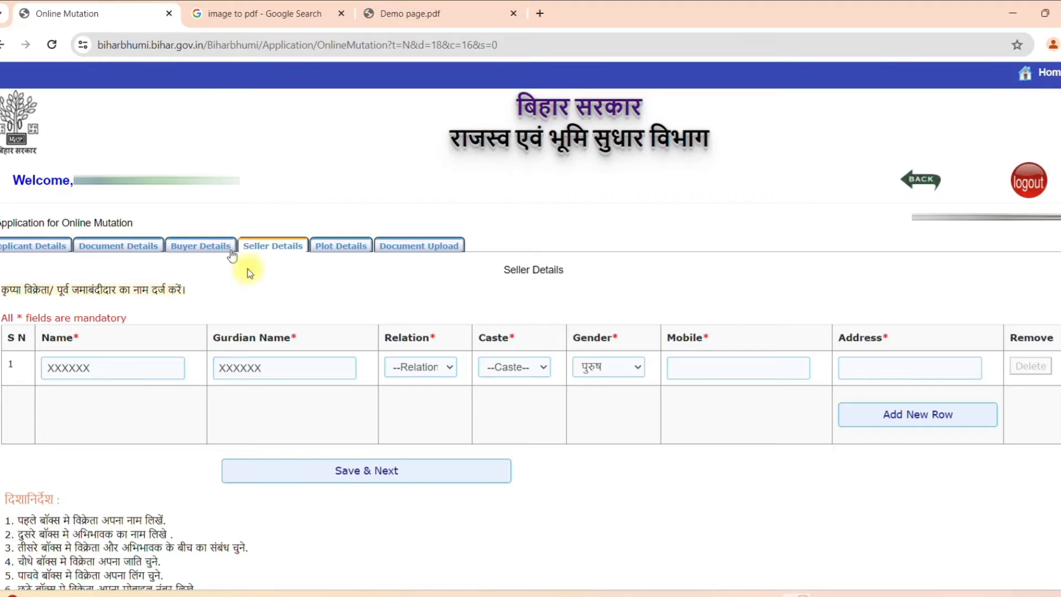
Review the seller's Relation field and save the Seller Details to continue to the Plot Details
{"action": "left_click", "coordinate": [450, 374]}
{"action": "left_click", "coordinate": [628, 292]}
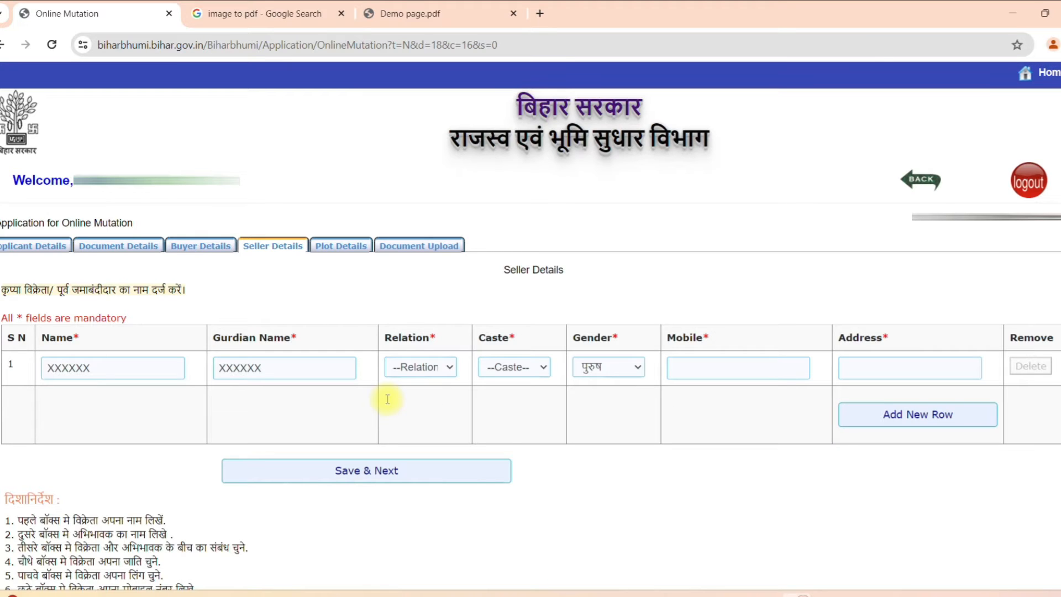
{"action": "left_click", "coordinate": [388, 476]}
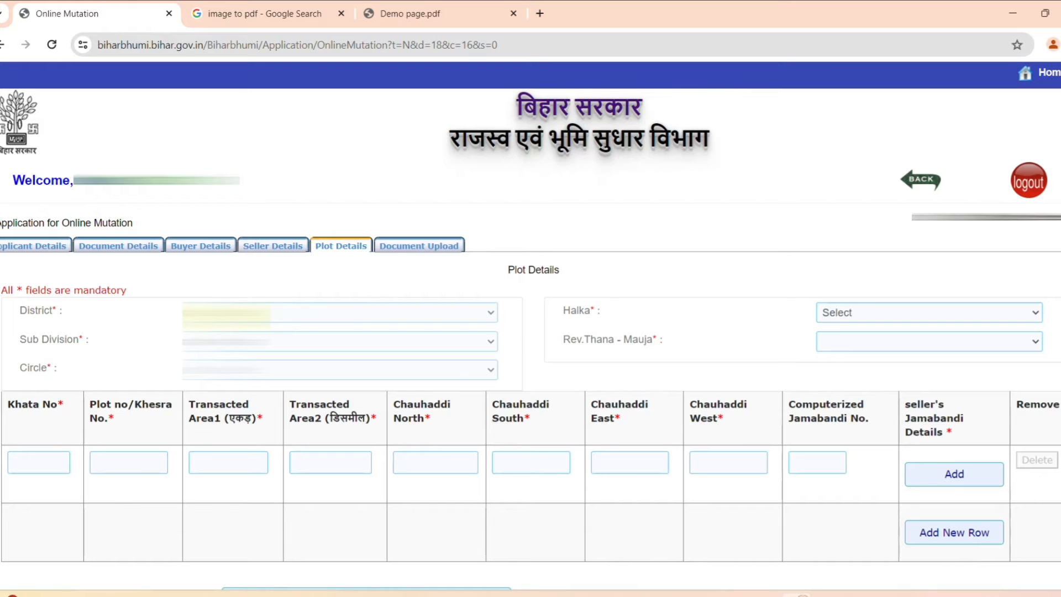
Look at the Halka and Rev.Thana - Mauja options in the Plot Details
{"action": "left_click", "coordinate": [860, 316]}
{"action": "left_click", "coordinate": [870, 275]}
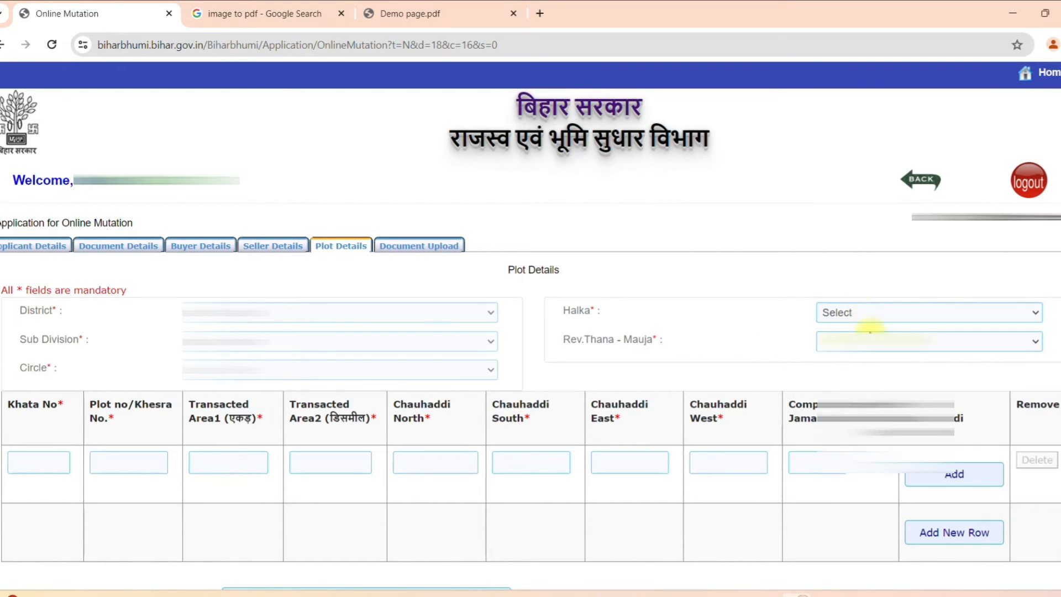
{"action": "left_click", "coordinate": [870, 335]}
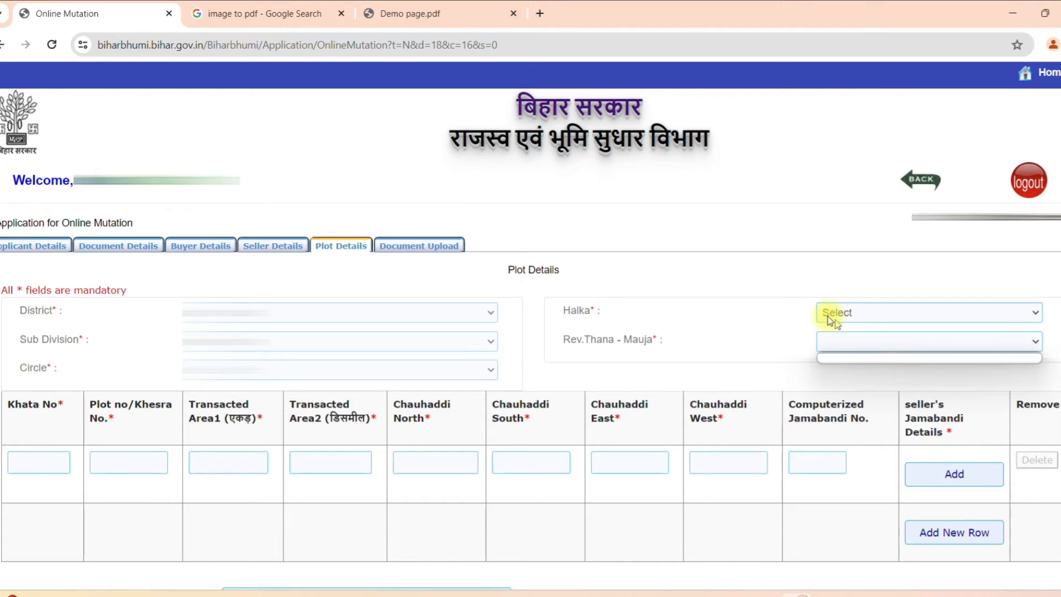
{"action": "left_click", "coordinate": [794, 310]}
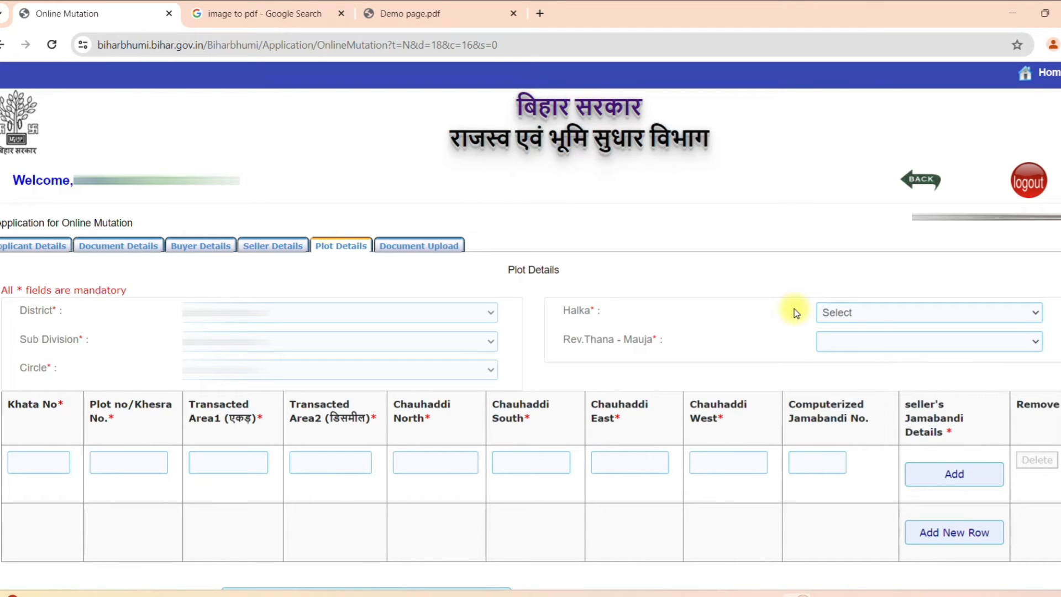
Enter XXX as the Khata No and XXXXXXXXX as the Plot no/Khesra No. in the first plot row
{"action": "left_click", "coordinate": [39, 460]}
{"action": "type", "text": "XXX"}
{"action": "left_click", "coordinate": [102, 461]}
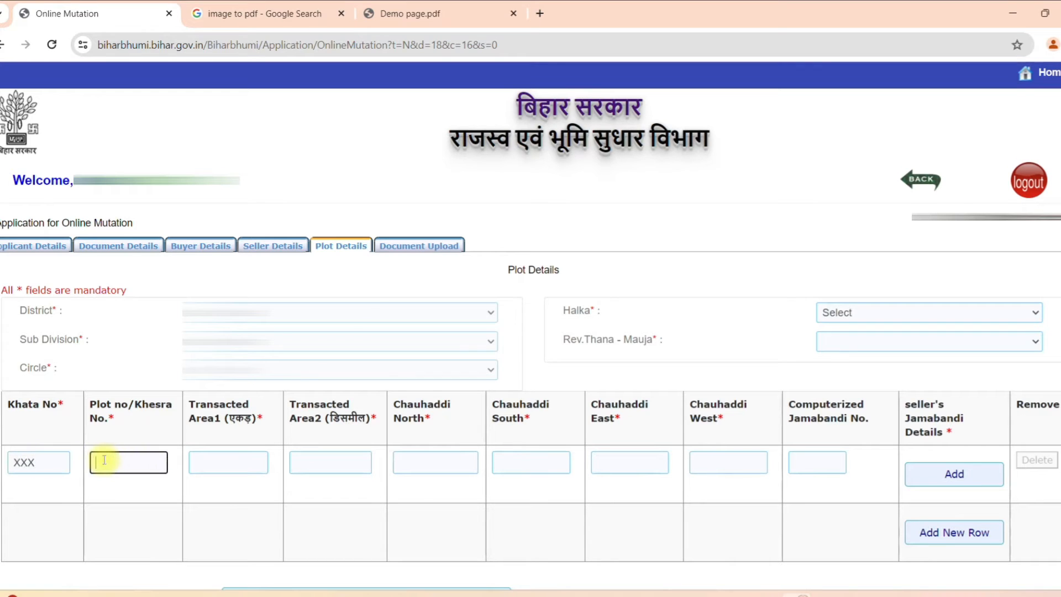
{"action": "type", "text": "XXXXXXXXX"}
Set Transacted Area1 (एकड़) to 0 for the first plot
{"action": "left_click", "coordinate": [227, 464]}
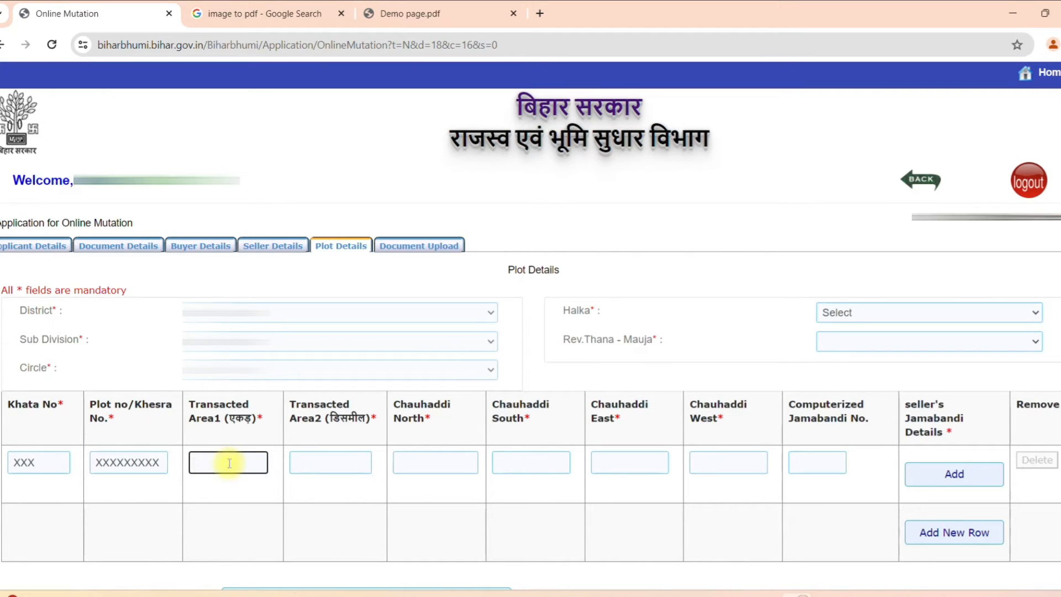
{"action": "left_click", "coordinate": [240, 436]}
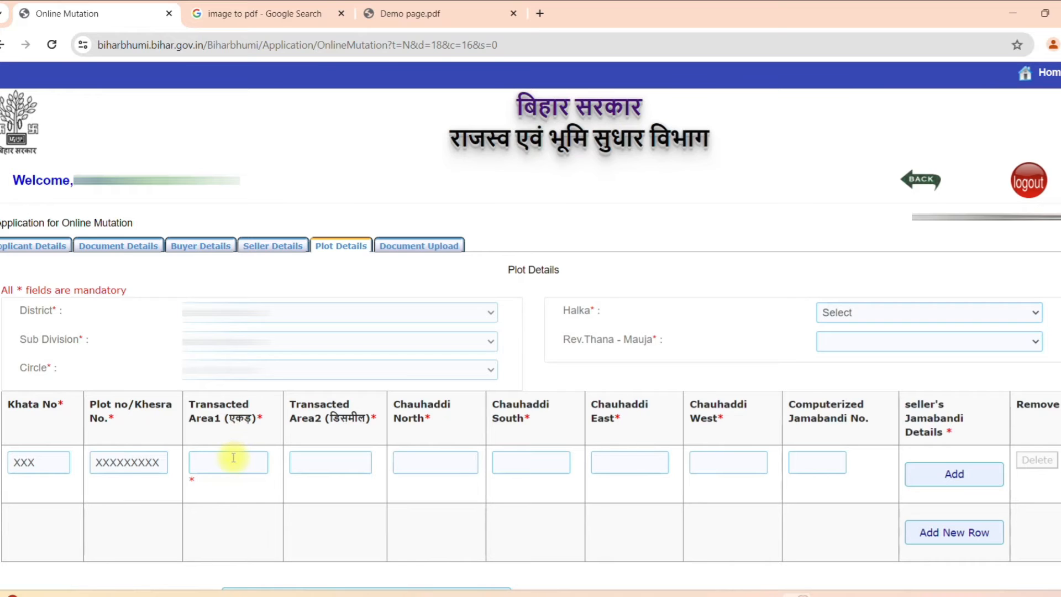
{"action": "left_click", "coordinate": [234, 457]}
{"action": "type", "text": "11"}
{"action": "key", "text": "BackSpace"}
{"action": "key", "text": "BackSpace"}
{"action": "type", "text": "0"}
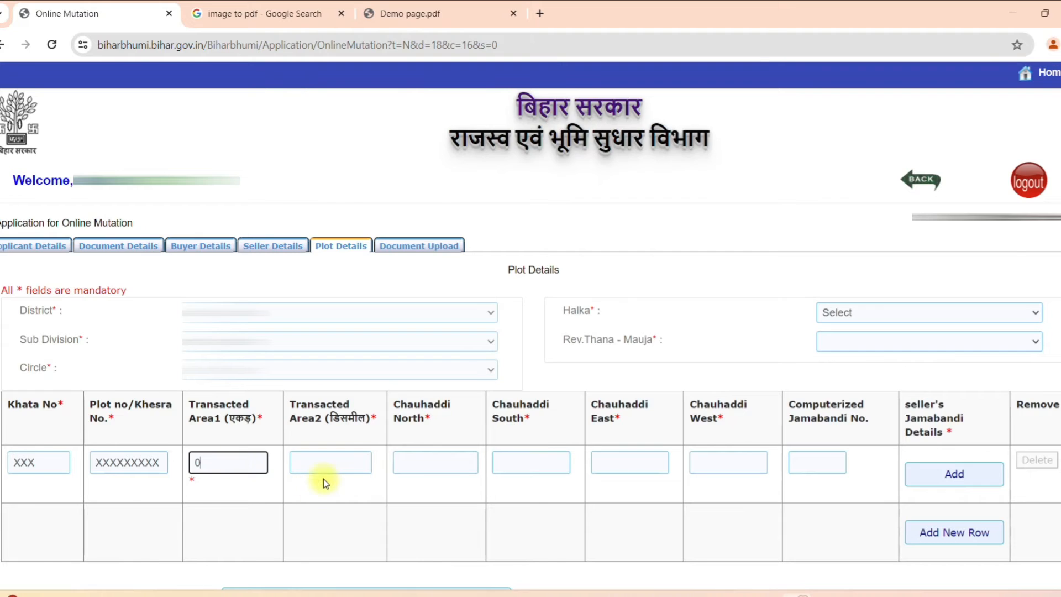
Read guidelines 6 and 7 below the plot table on how to fill in Transacted Area1 and Area2
{"action": "scroll", "coordinate": [326, 483], "scroll_direction": "down", "scroll_amount": 4}
{"action": "left_click", "coordinate": [241, 269]}
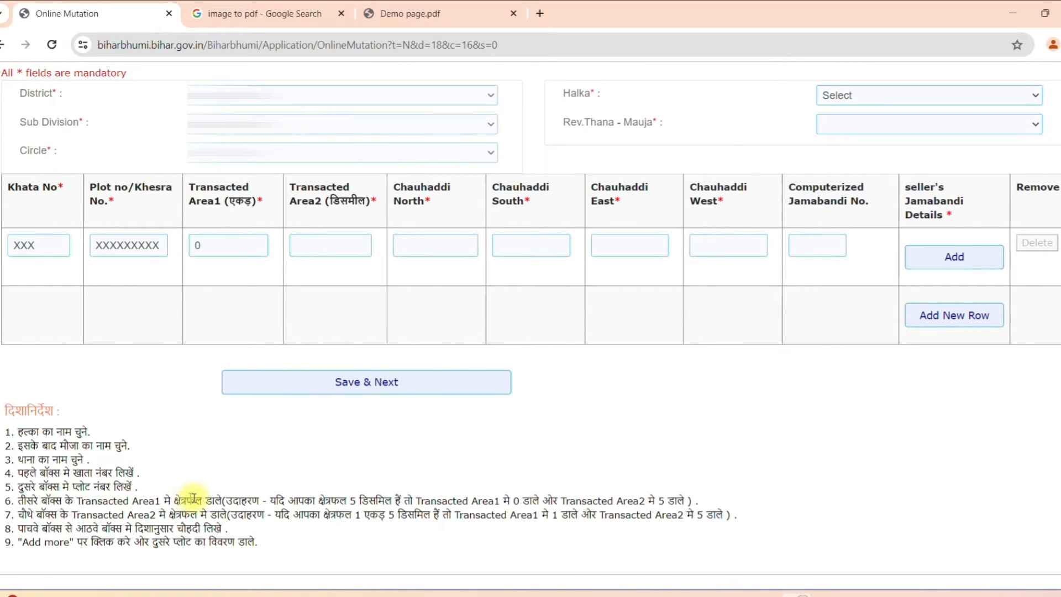
{"action": "left_click_drag", "start_coordinate": [262, 500], "coordinate": [547, 494]}
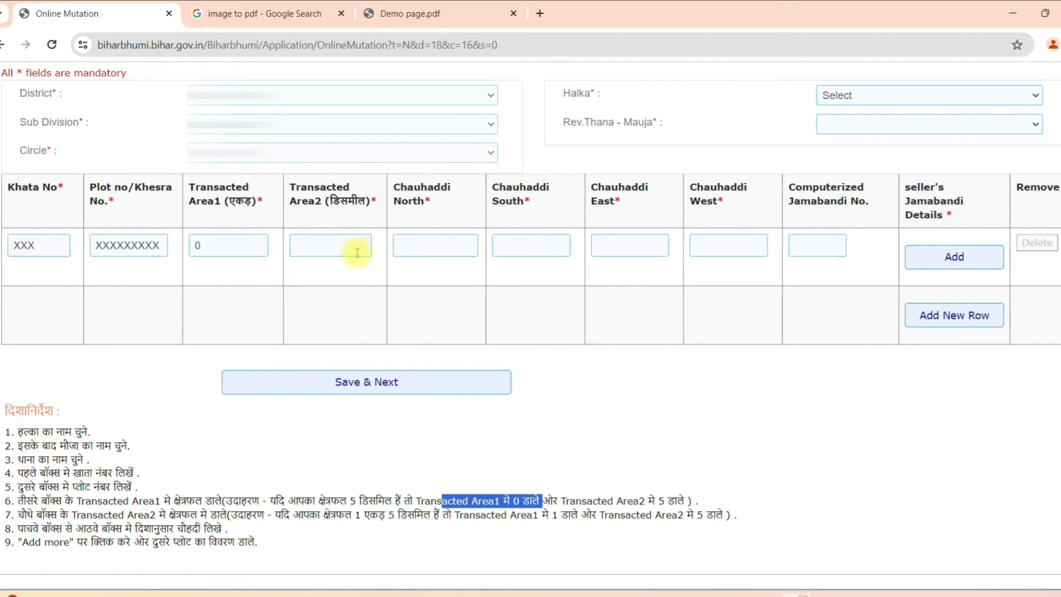
{"action": "left_click_drag", "start_coordinate": [81, 515], "coordinate": [457, 515]}
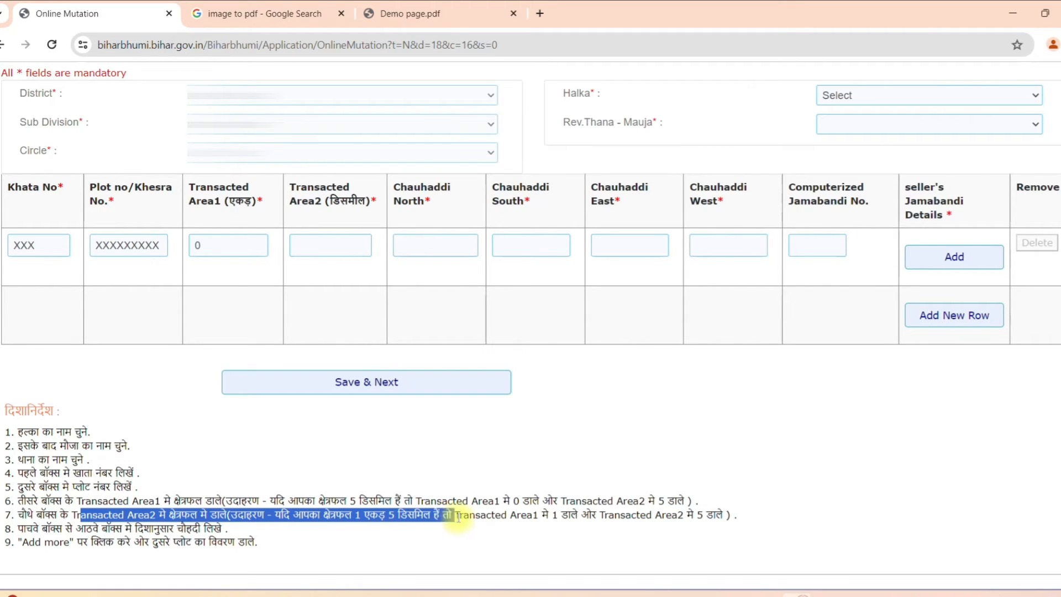
Try to add the seller's Jamabandi details for the first plot row
{"action": "left_click", "coordinate": [238, 253]}
{"action": "left_click", "coordinate": [315, 250]}
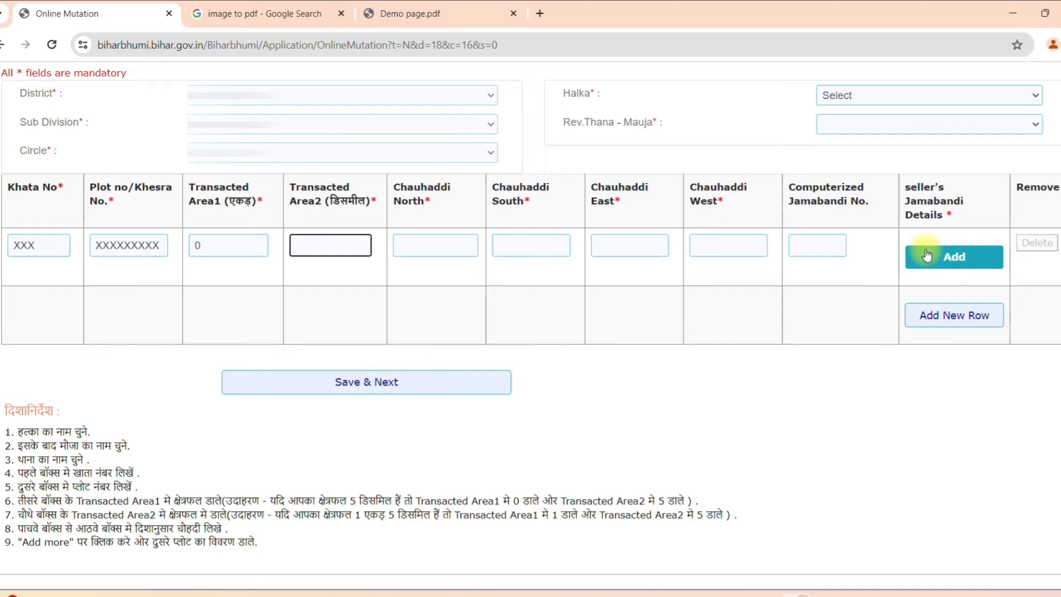
{"action": "left_click", "coordinate": [950, 259]}
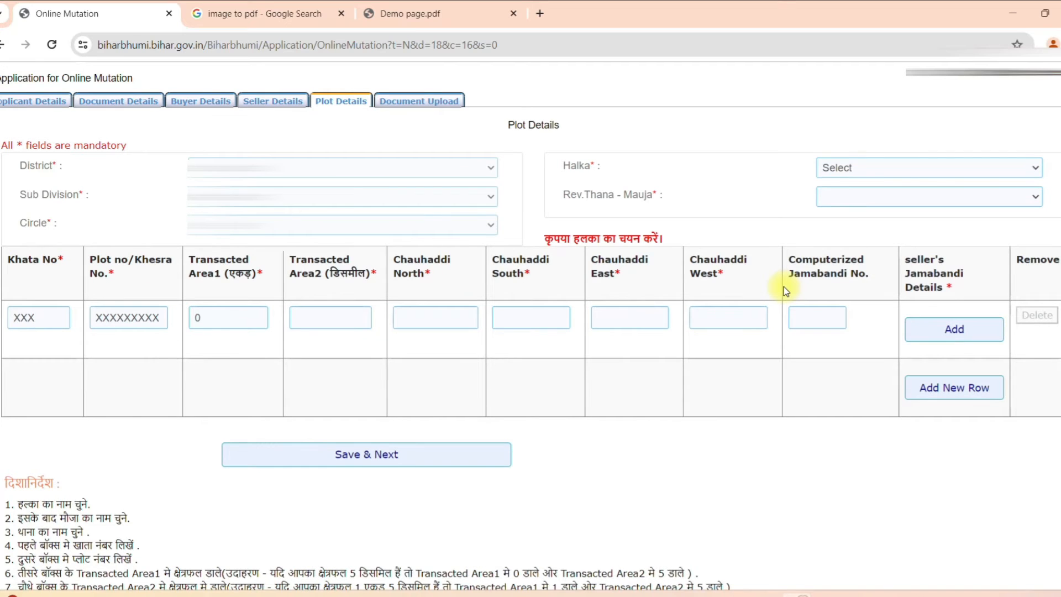
Switch to the sale deed Demo page.pdf and read the sold land's area, mauja, halka, Jamabandi and boundary details on page 2
{"action": "left_click", "coordinate": [406, 12]}
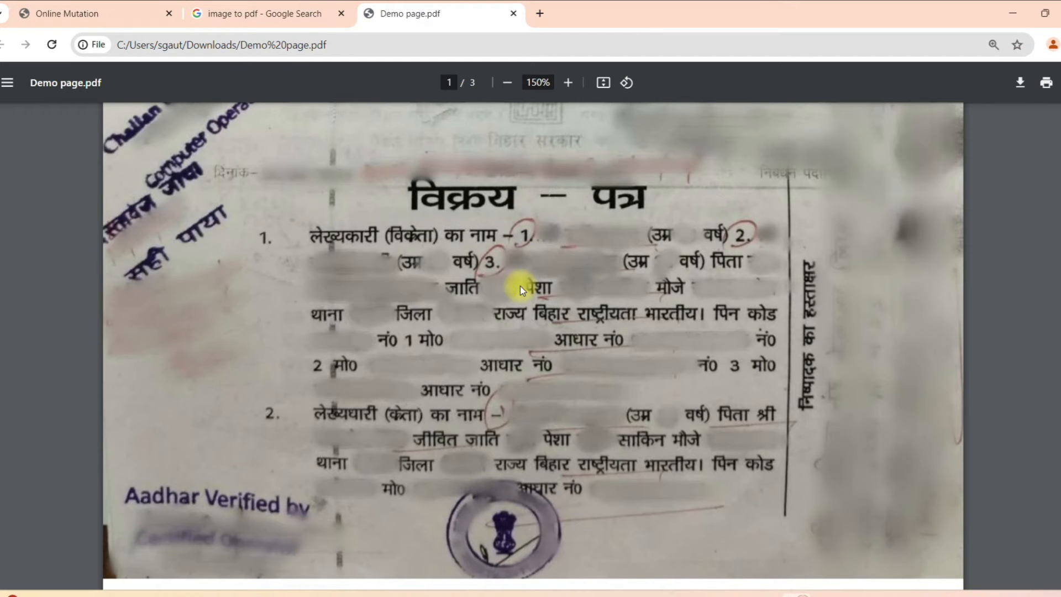
{"action": "scroll", "coordinate": [519, 286], "scroll_direction": "down", "scroll_amount": 2}
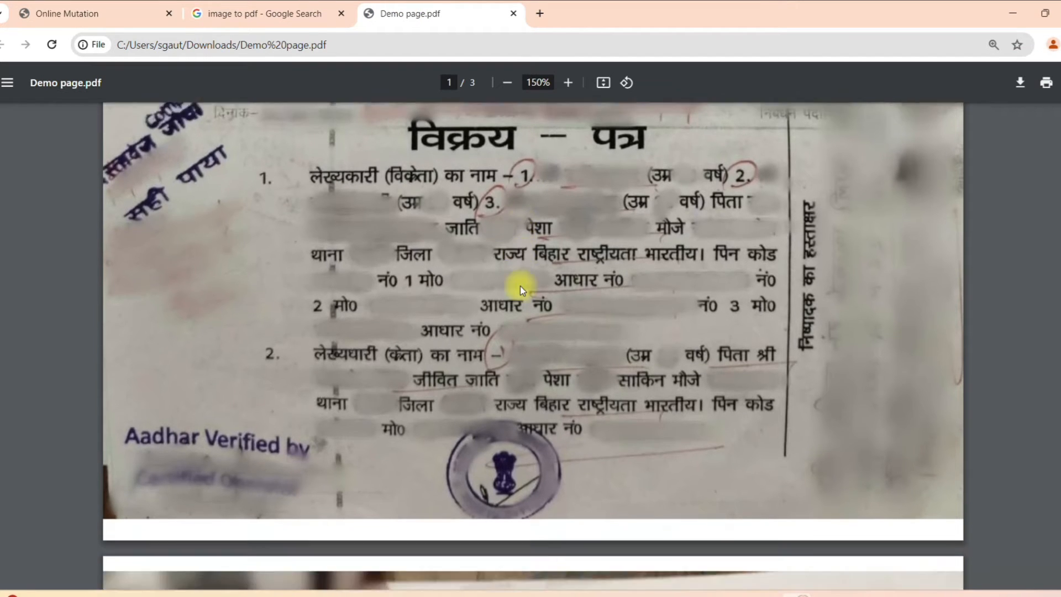
{"action": "scroll", "coordinate": [520, 286], "scroll_direction": "down", "scroll_amount": 8}
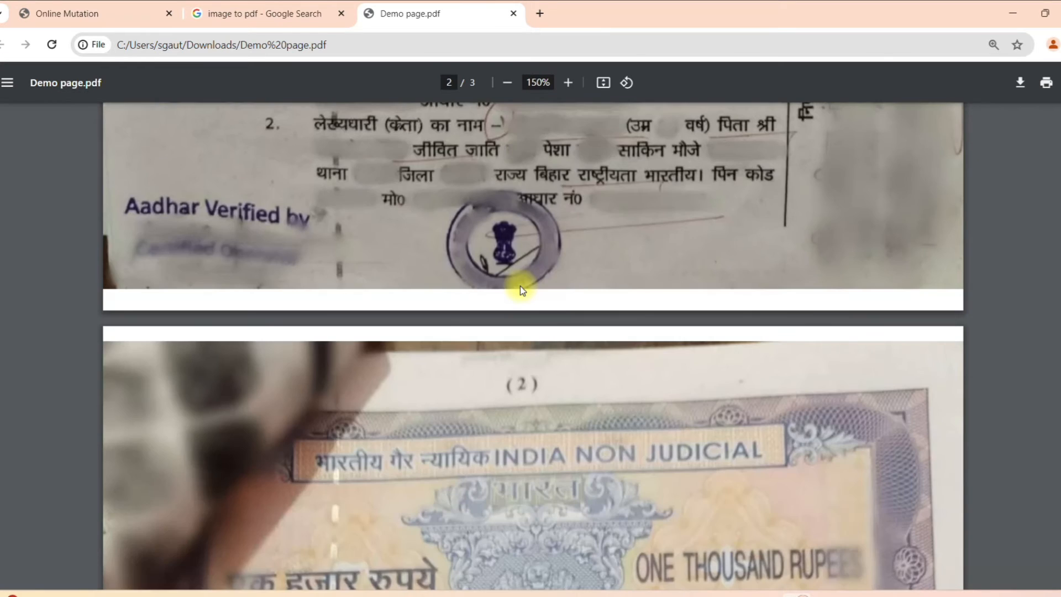
{"action": "scroll", "coordinate": [520, 286], "scroll_direction": "down", "scroll_amount": 12}
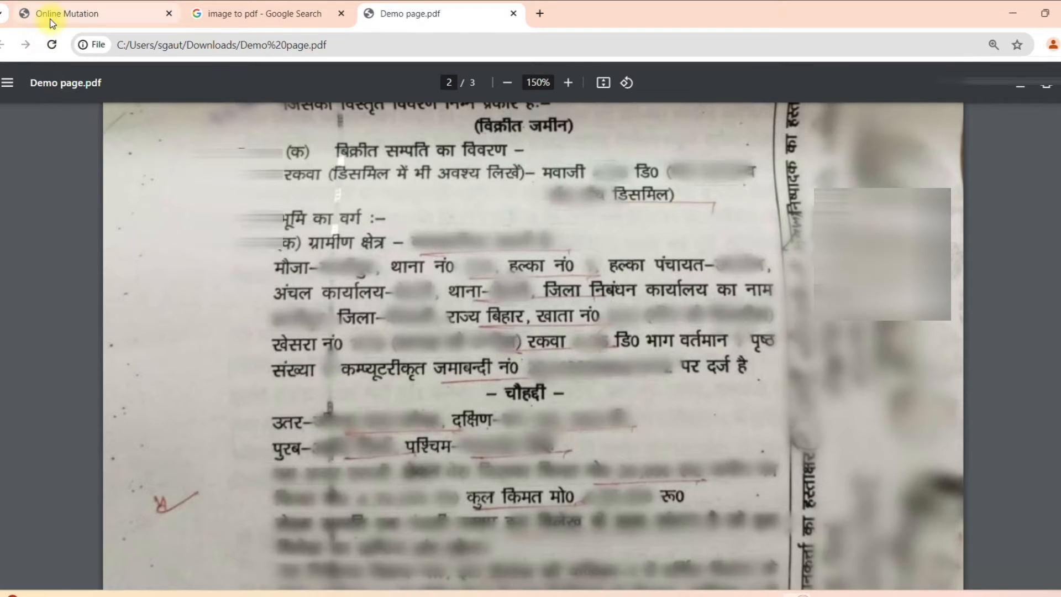
Return to the mutation application and select the plot's Halka and Rev.Thana - Mauja
{"action": "left_click", "coordinate": [53, 22]}
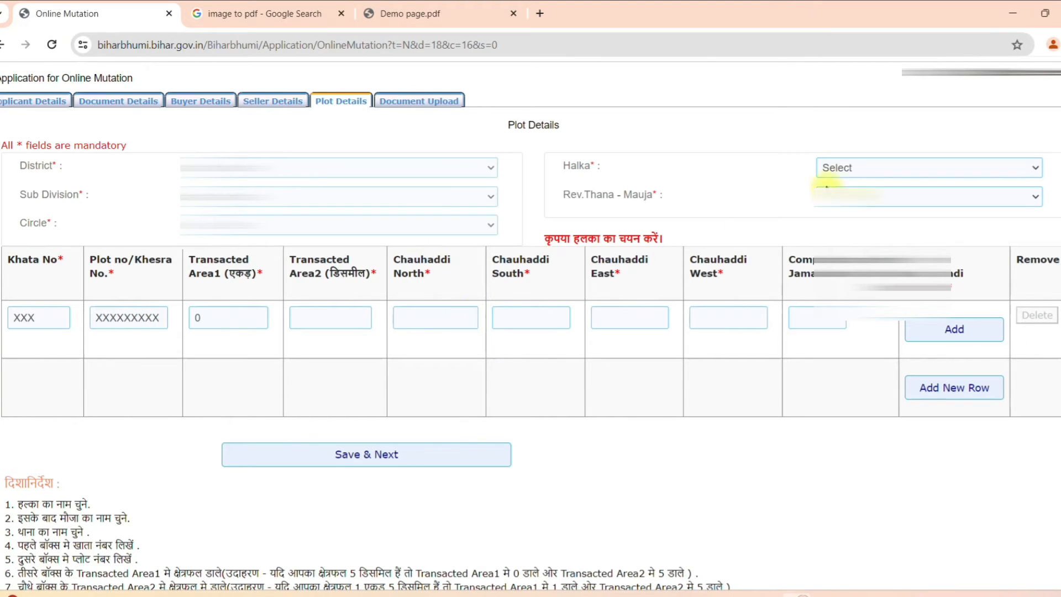
{"action": "left_click", "coordinate": [833, 169]}
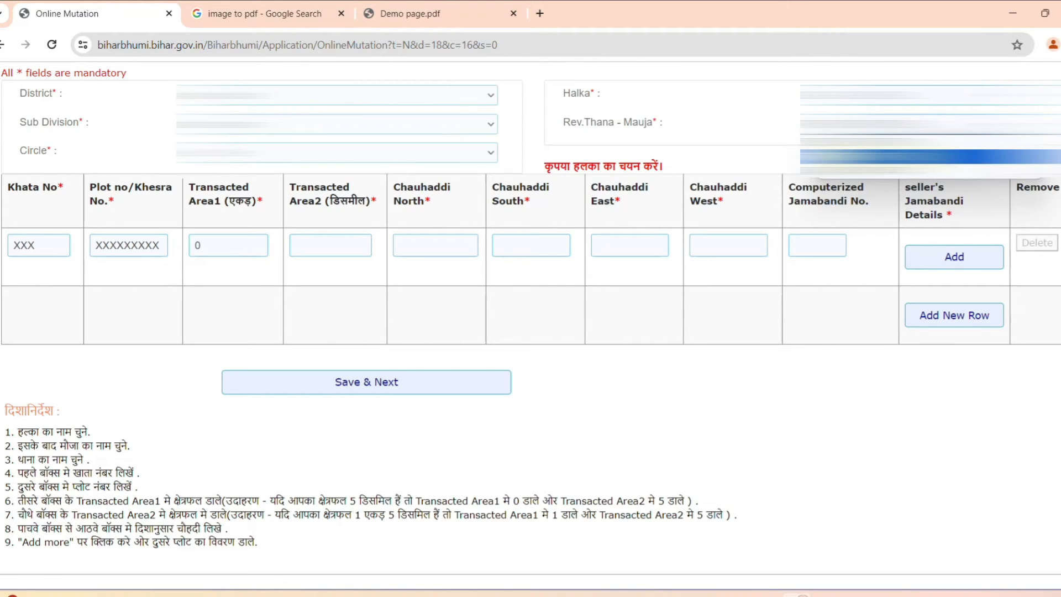
{"action": "left_click", "coordinate": [884, 157]}
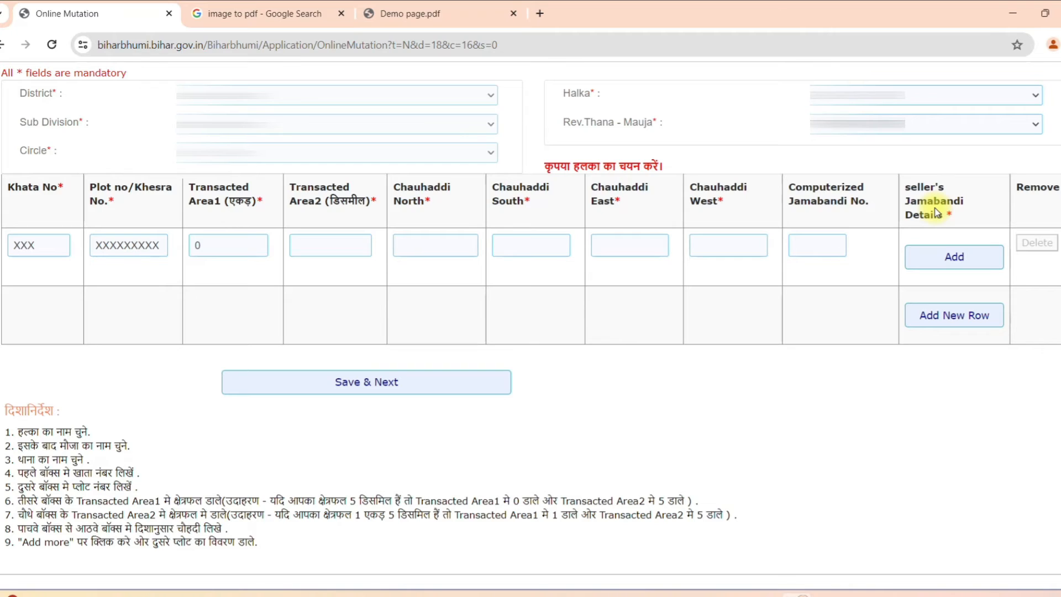
Open the seller's Jamabandi details form for the first plot and read whether the seller is the Jamabandi holder
{"action": "left_click", "coordinate": [946, 258]}
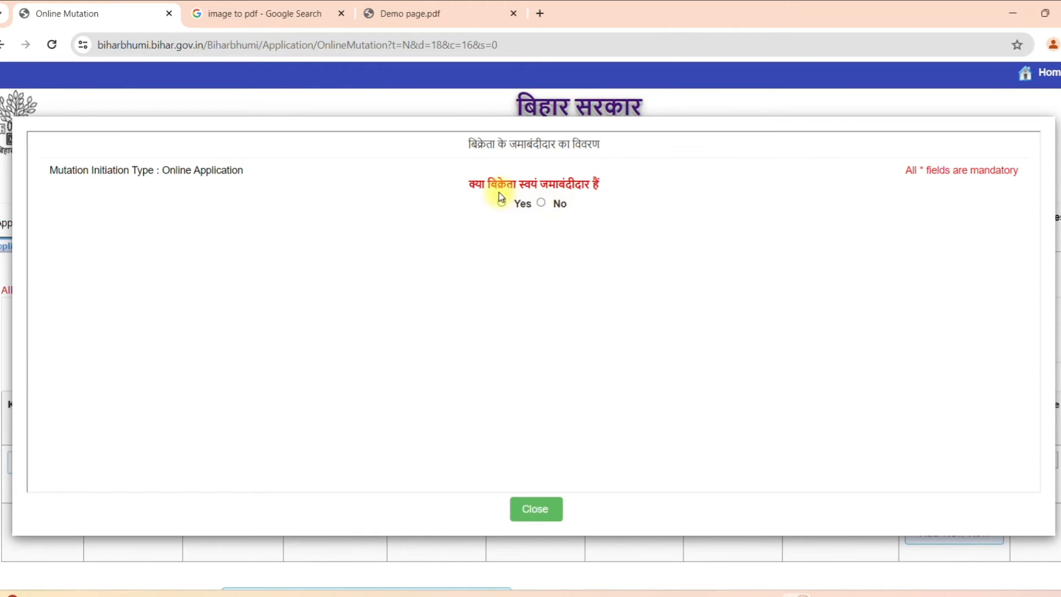
{"action": "left_click_drag", "start_coordinate": [471, 183], "coordinate": [602, 183]}
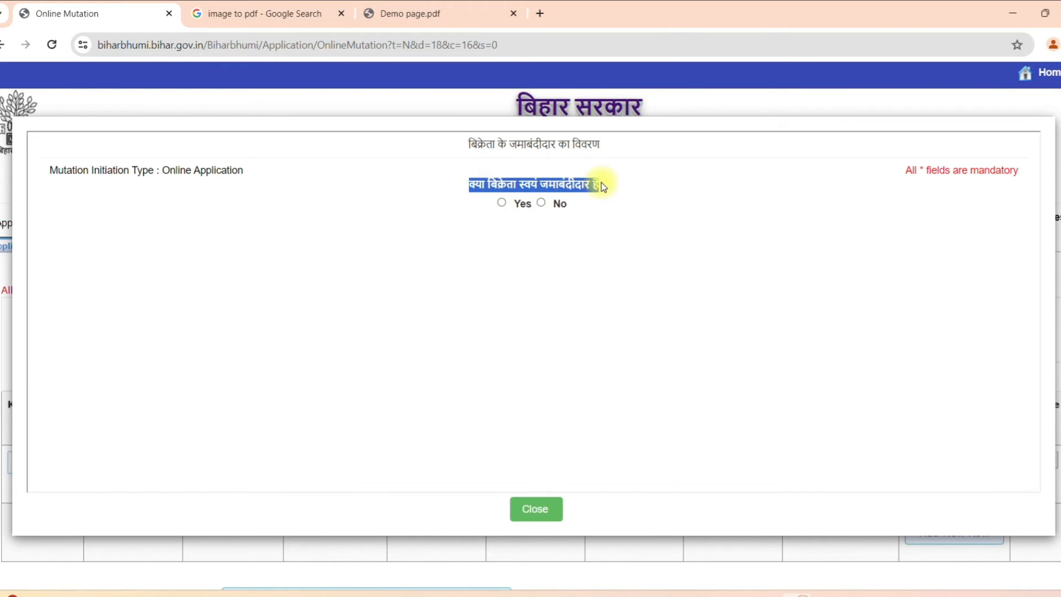
{"action": "left_click", "coordinate": [614, 198]}
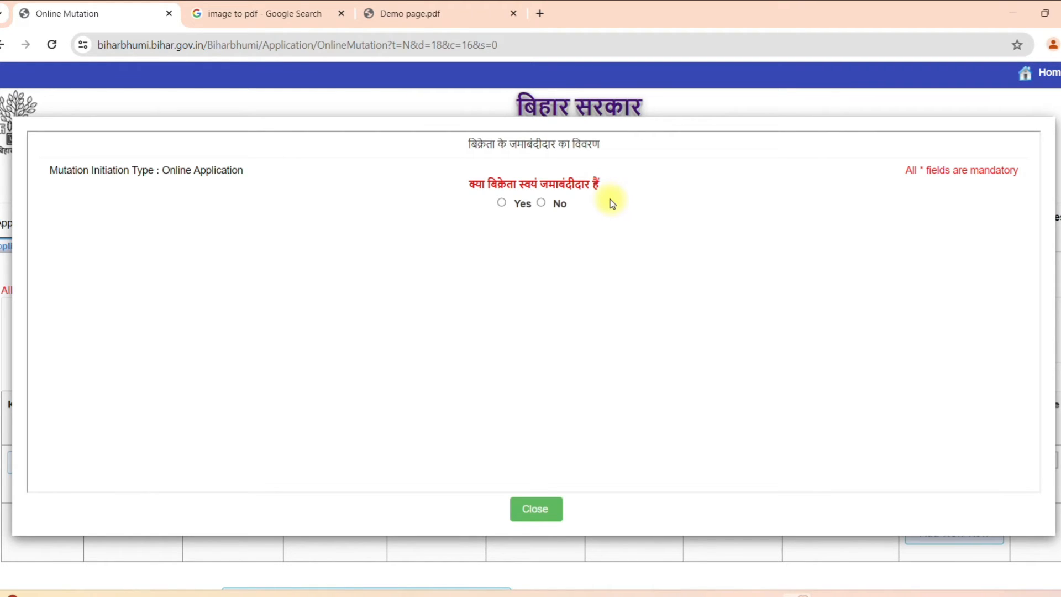
Answer Yes for the seller being the Jamabandi holder, choose the कंप्यूटराइज्ड जमाबंदी संख्या option, and check that number in the sale deed
{"action": "left_click", "coordinate": [502, 204]}
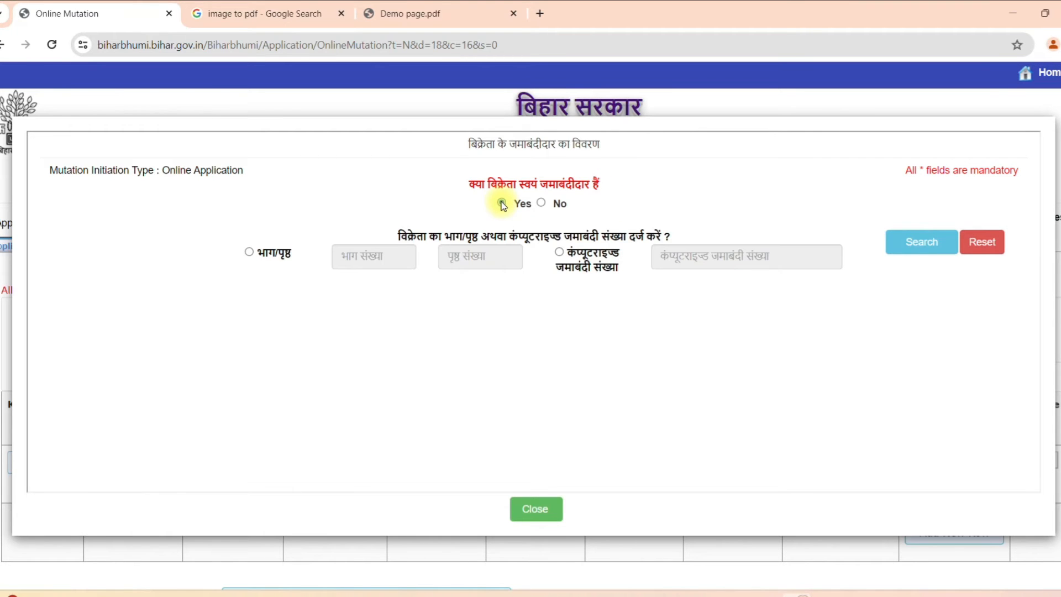
{"action": "left_click", "coordinate": [559, 253]}
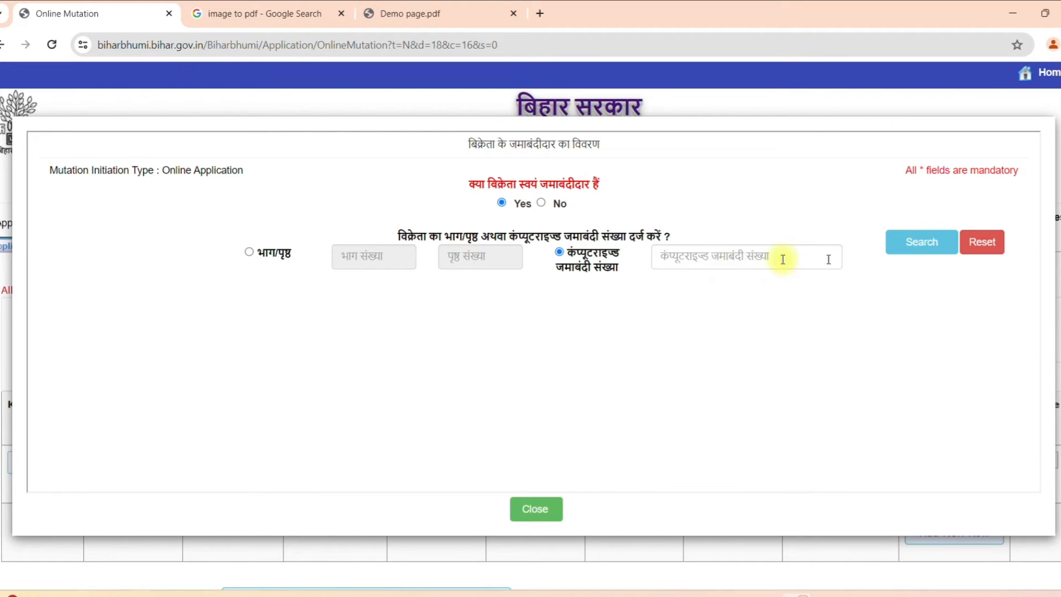
{"action": "left_click", "coordinate": [729, 260]}
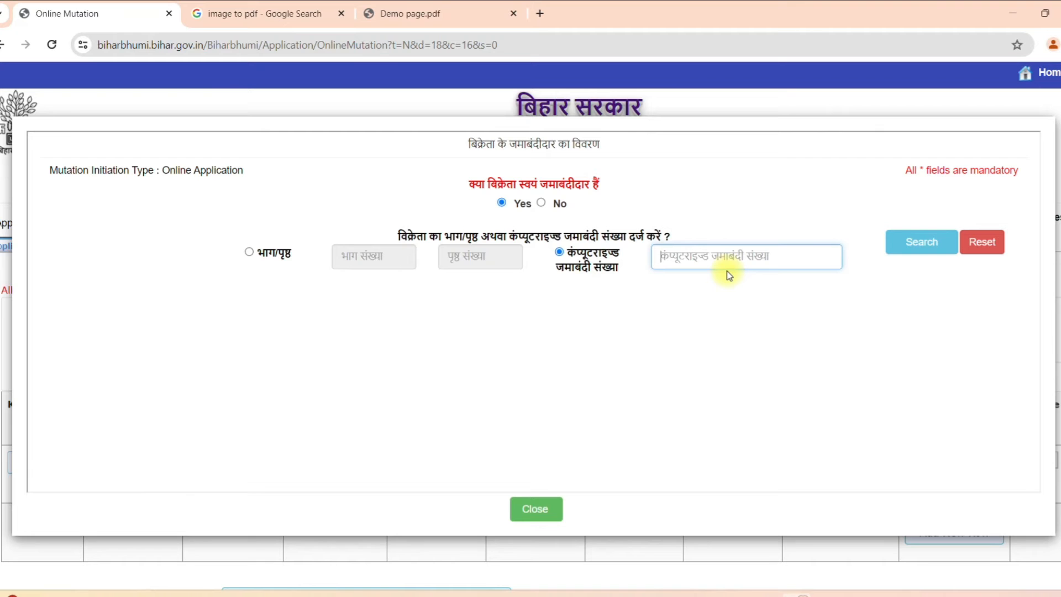
{"action": "left_click", "coordinate": [466, 16]}
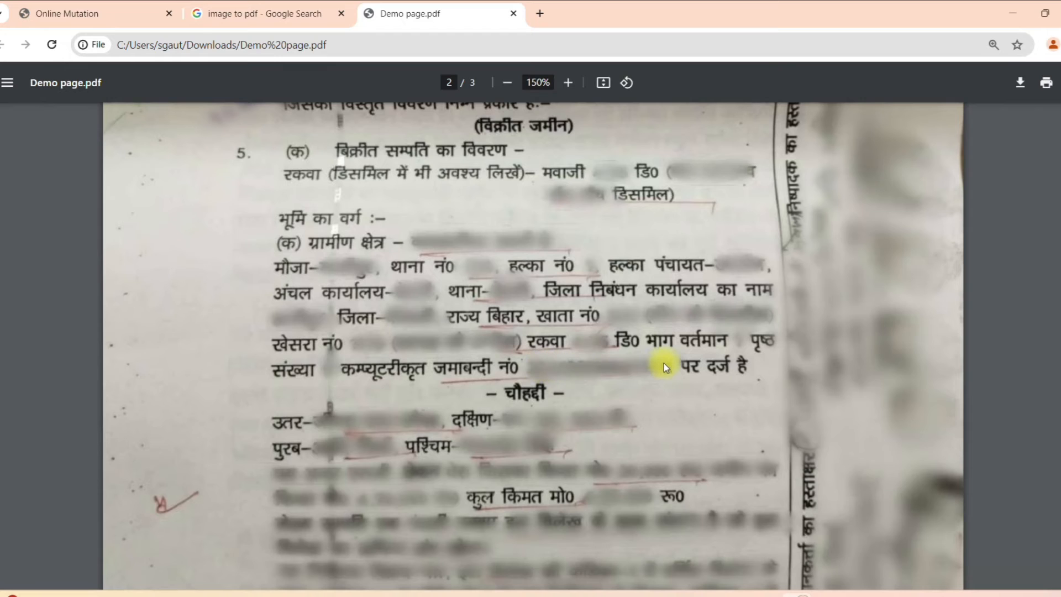
{"action": "left_click", "coordinate": [131, 13]}
{"action": "left_click", "coordinate": [742, 268]}
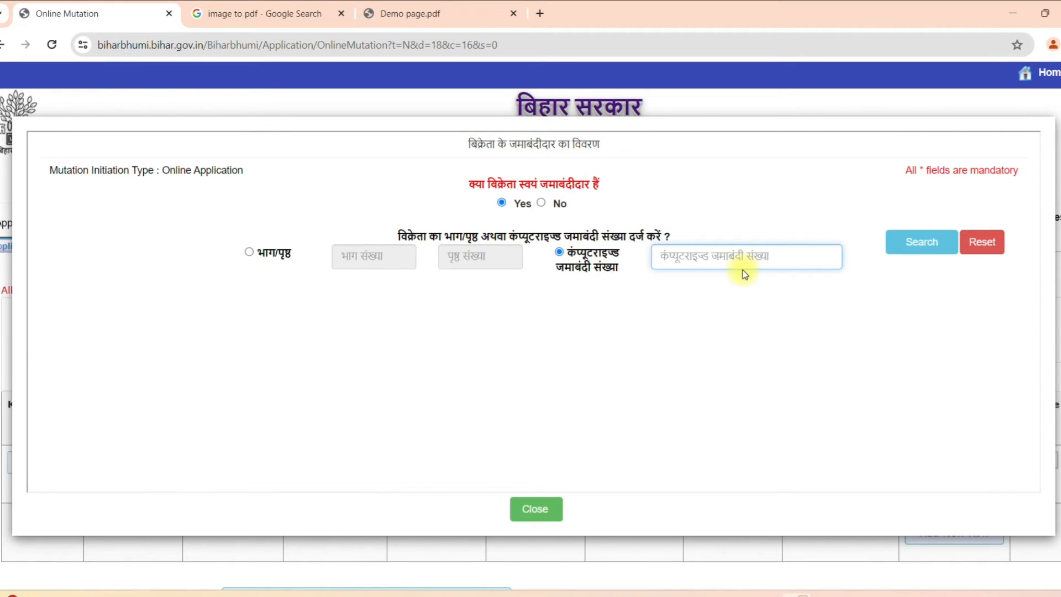
Choose the भाग/पृष्ठ option for the seller's Jamabandi and look for the part and page numbers in the sale deed
{"action": "left_click", "coordinate": [248, 252]}
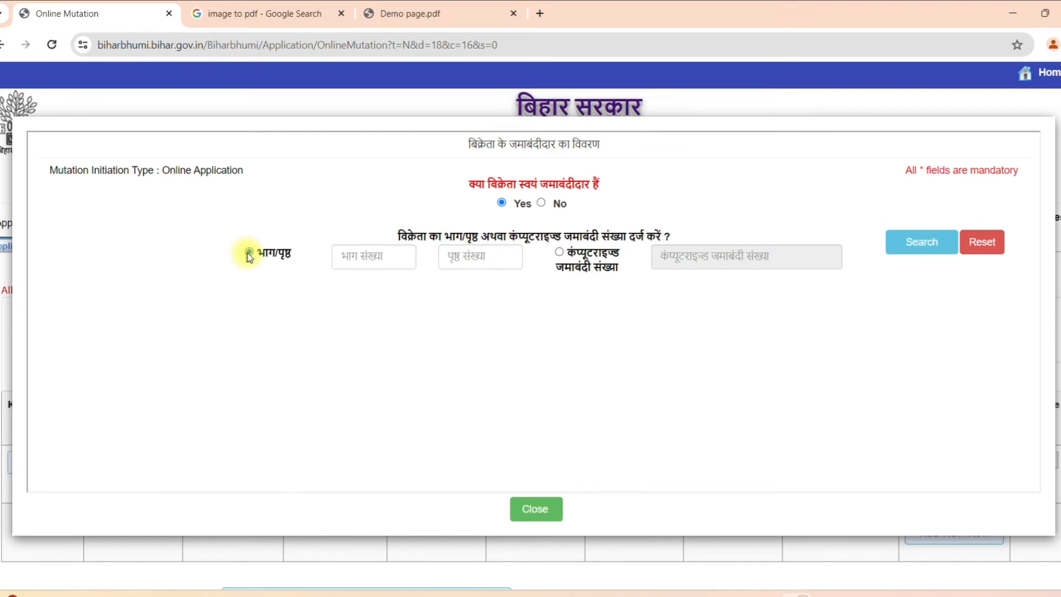
{"action": "left_click", "coordinate": [366, 259]}
{"action": "left_click", "coordinate": [485, 262]}
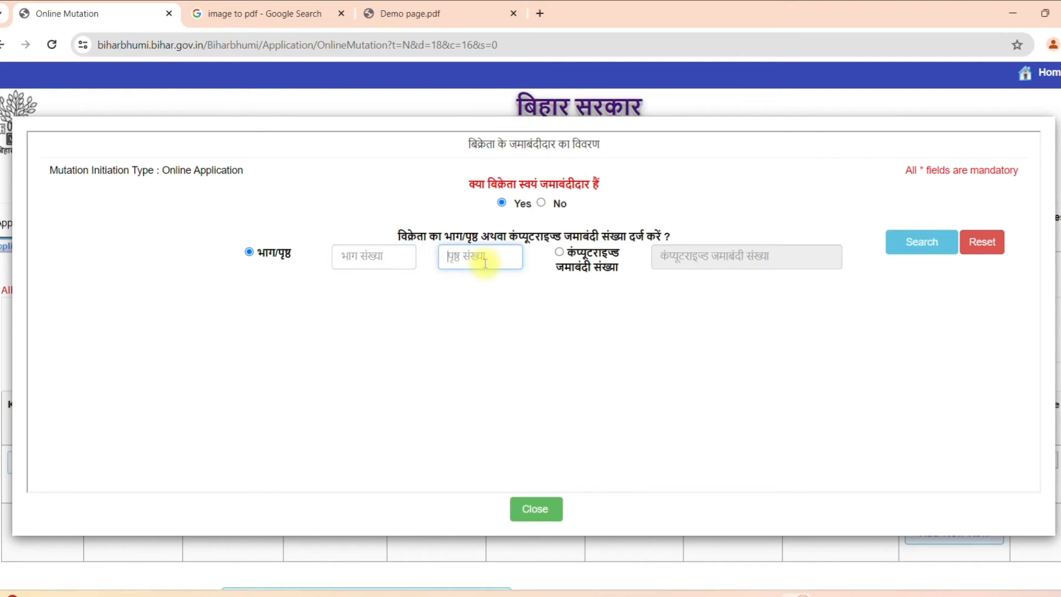
{"action": "left_click", "coordinate": [426, 13]}
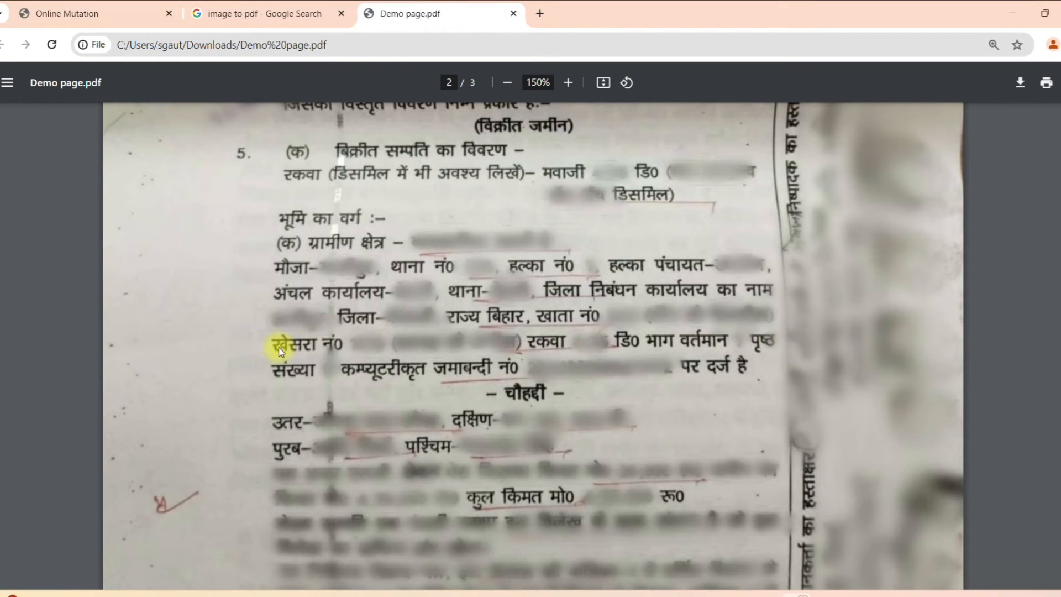
{"action": "scroll", "coordinate": [278, 347], "scroll_direction": "up", "scroll_amount": 7}
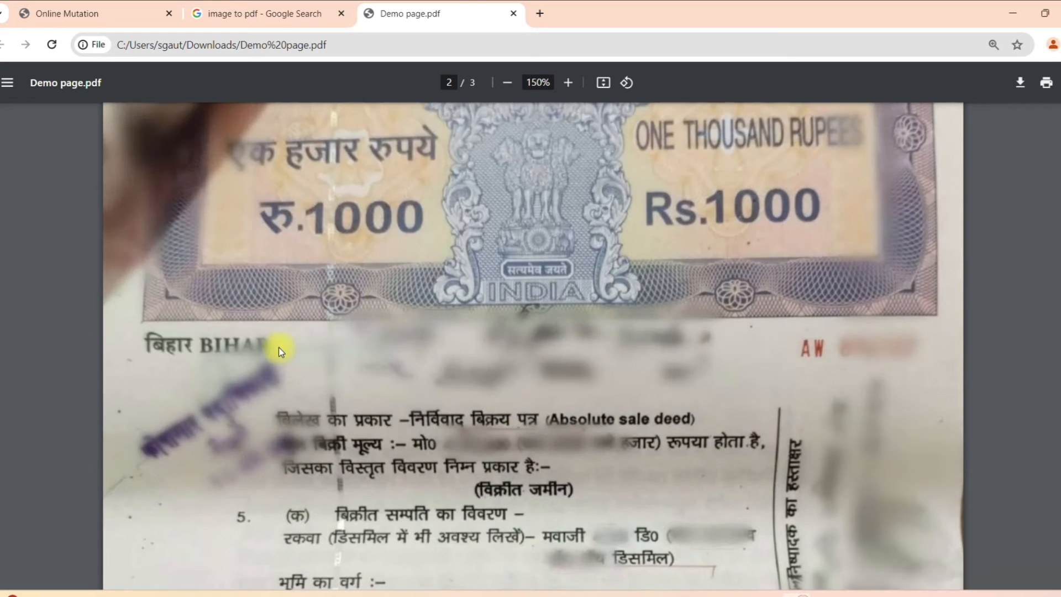
{"action": "scroll", "coordinate": [279, 347], "scroll_direction": "down", "scroll_amount": 4}
{"action": "scroll", "coordinate": [279, 347], "scroll_direction": "down", "scroll_amount": 1}
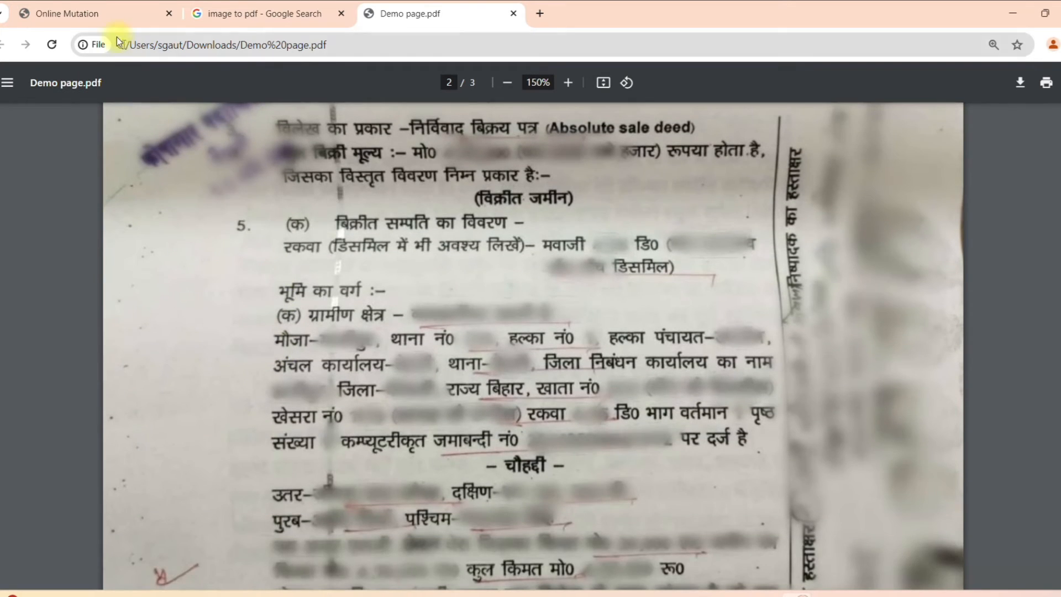
{"action": "left_click", "coordinate": [113, 15]}
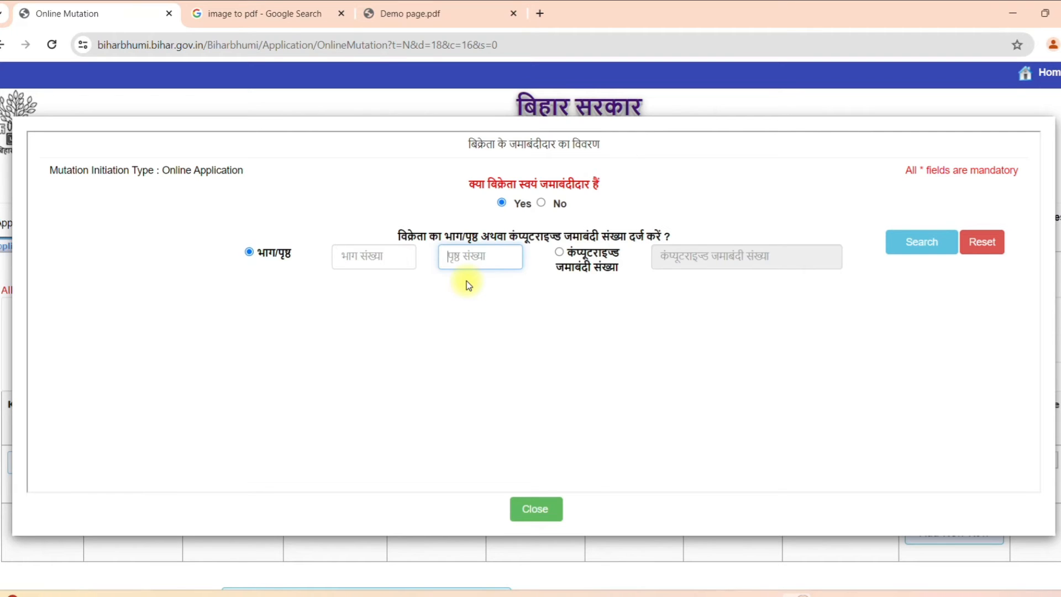
Answer No to क्या विक्रेता स्वयं जमाबंदीदार हैं and read the question about the land having more than one shareholder
{"action": "left_click", "coordinate": [481, 185]}
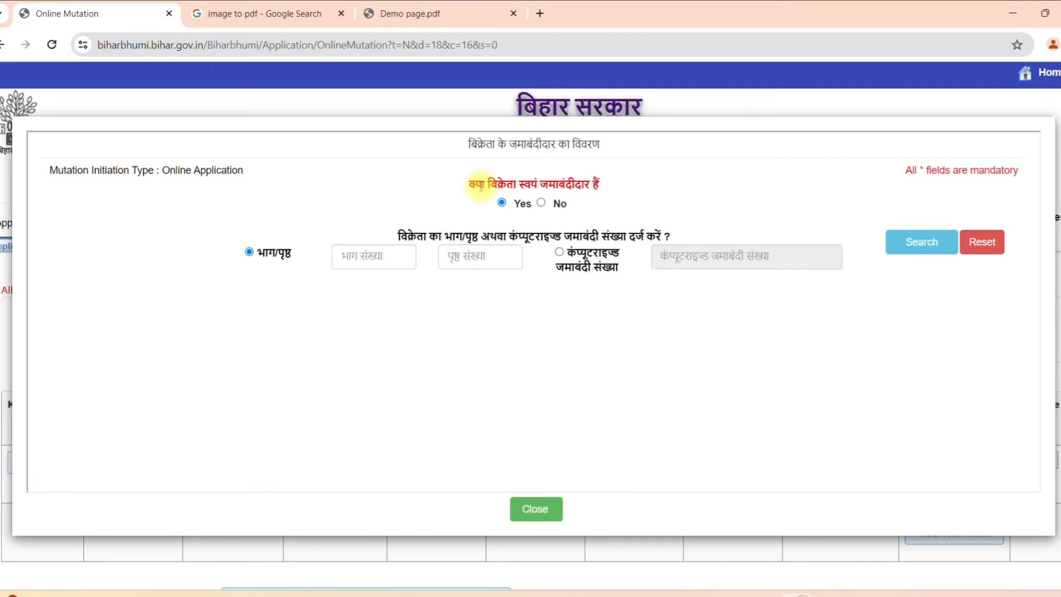
{"action": "left_click", "coordinate": [541, 203]}
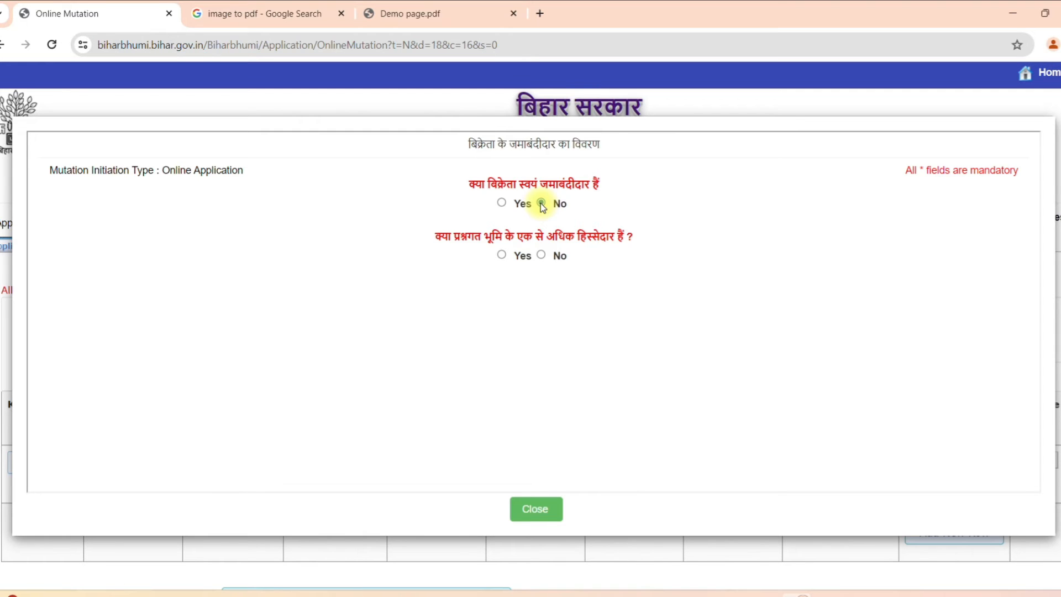
{"action": "left_click_drag", "start_coordinate": [451, 237], "coordinate": [633, 238]}
{"action": "left_click", "coordinate": [641, 273]}
Try Yes and No for multiple shareholders, then Yes and No for the living Jamabandi holder's consent letter being attached
{"action": "left_click", "coordinate": [501, 254]}
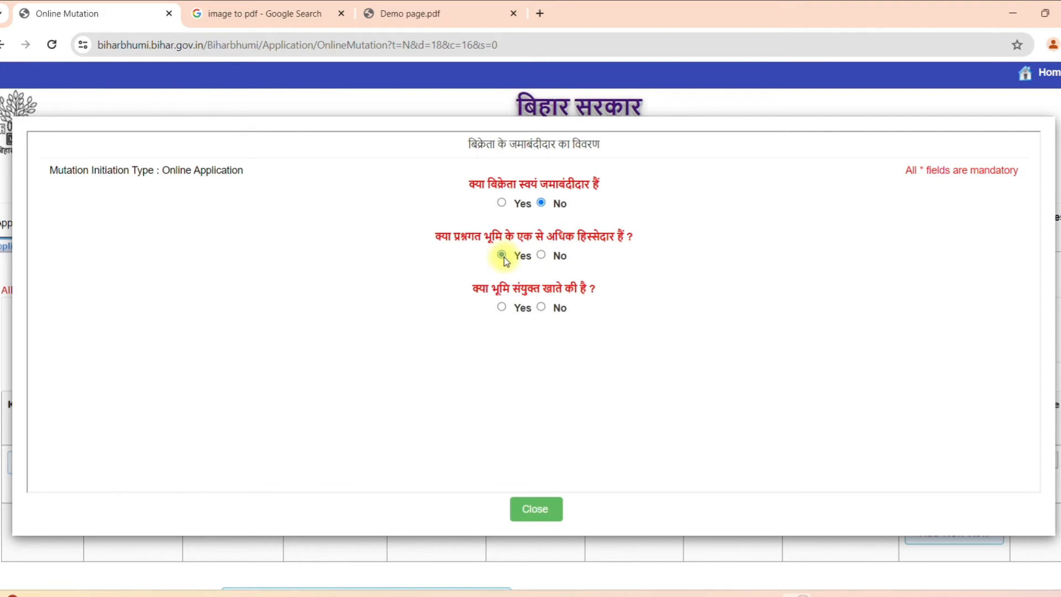
{"action": "left_click", "coordinate": [541, 255]}
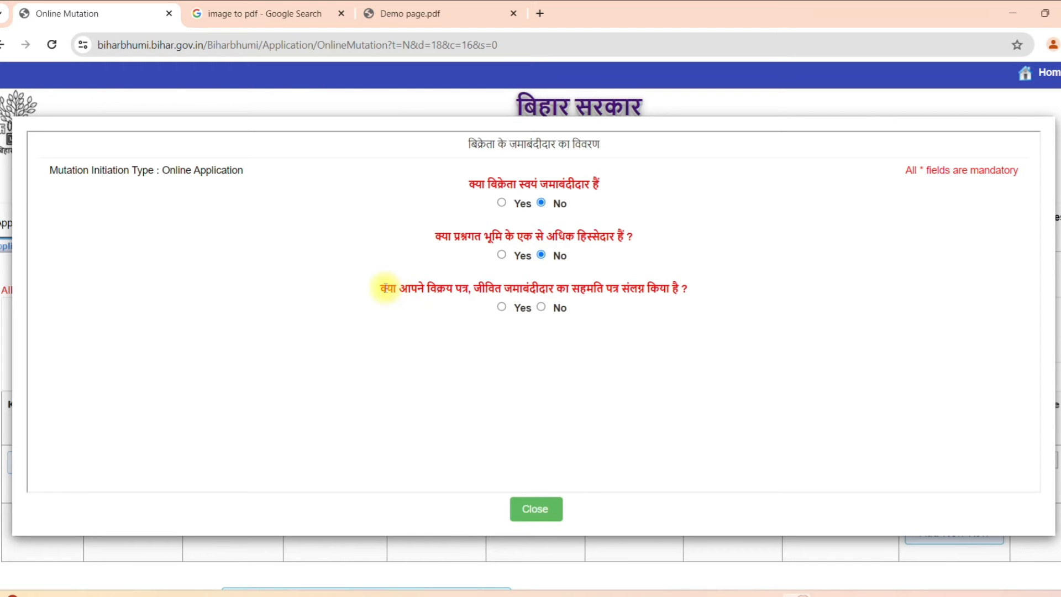
{"action": "left_click_drag", "start_coordinate": [379, 288], "coordinate": [681, 283]}
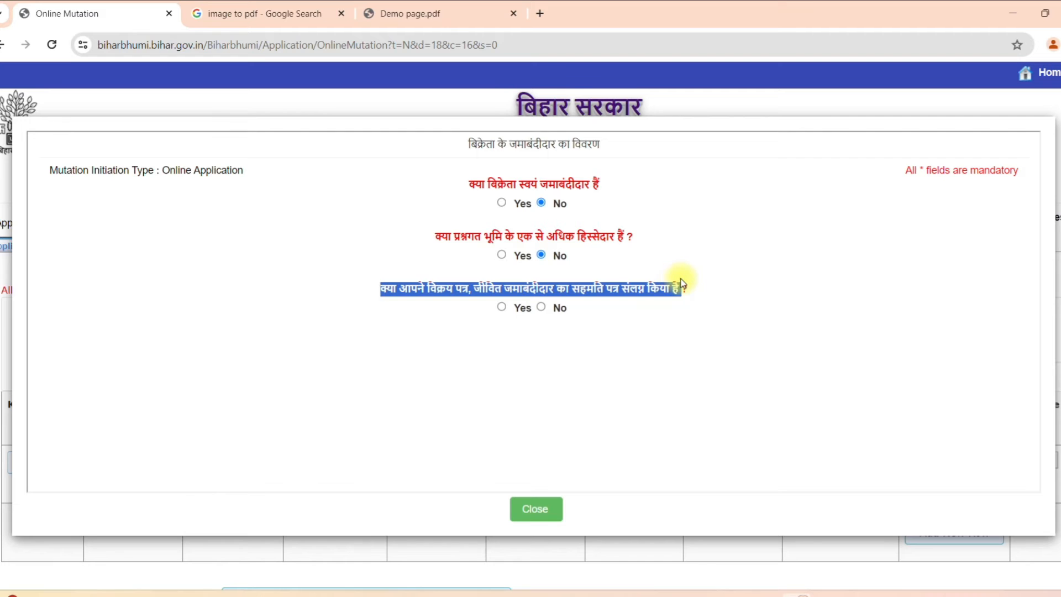
{"action": "left_click", "coordinate": [679, 301]}
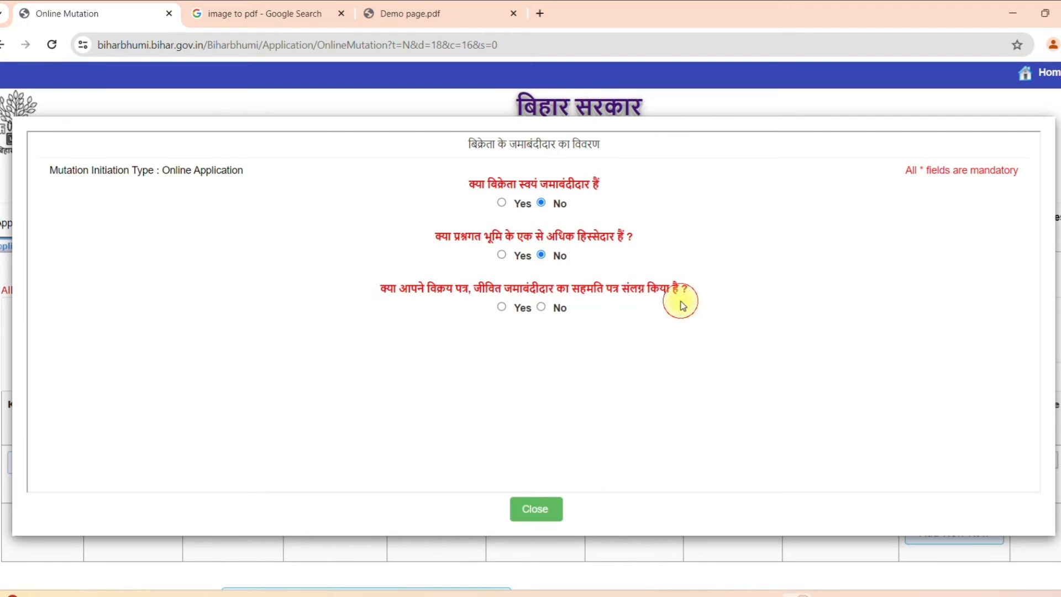
{"action": "left_click", "coordinate": [501, 307]}
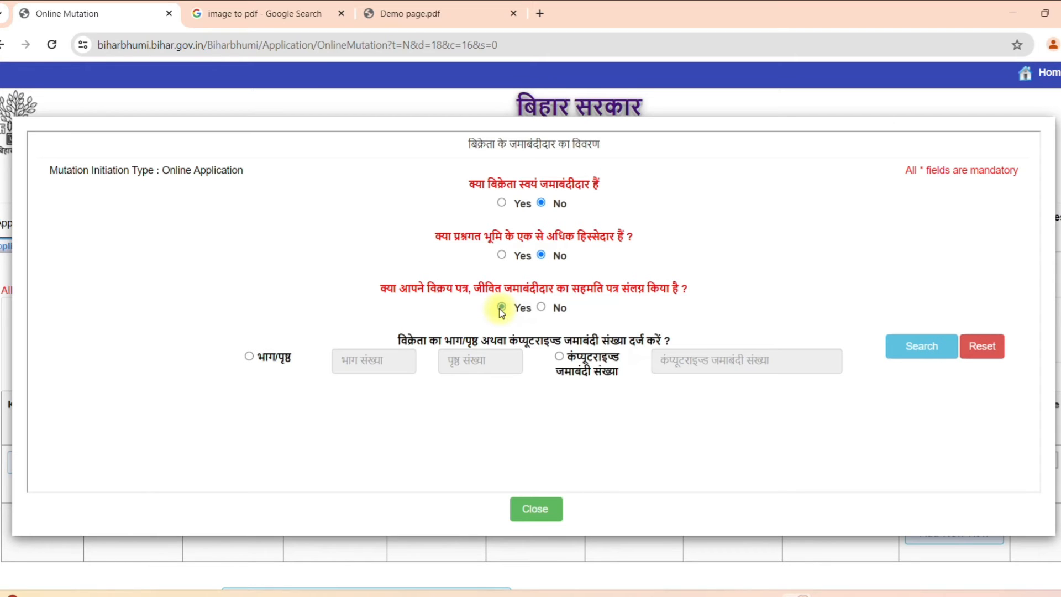
{"action": "left_click", "coordinate": [541, 307]}
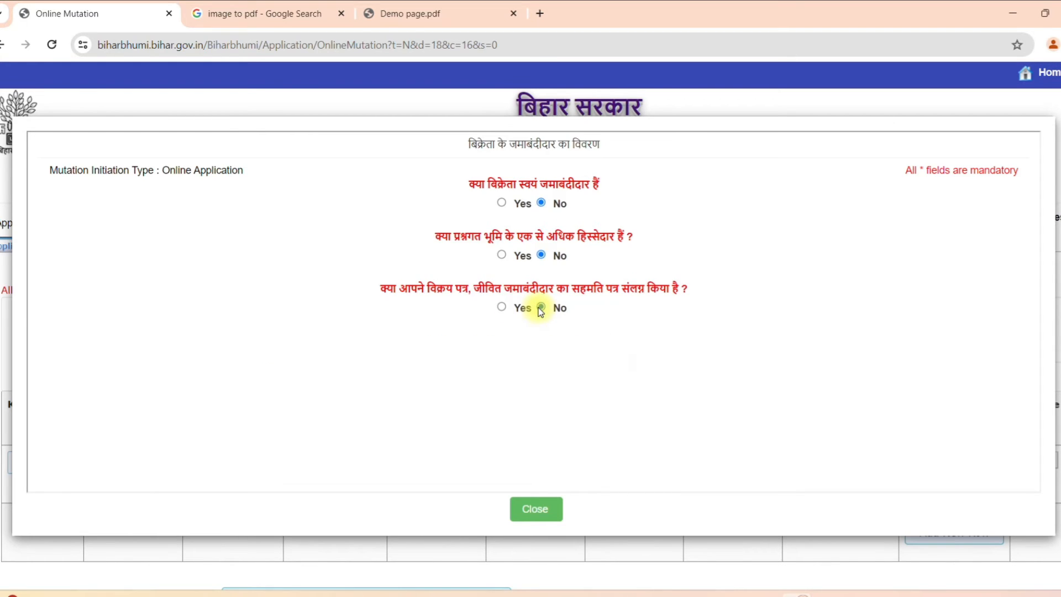
Answer Yes to the land having multiple shareholders, being in a joint account, and all account holders' consent letter being attached
{"action": "left_click", "coordinate": [500, 254]}
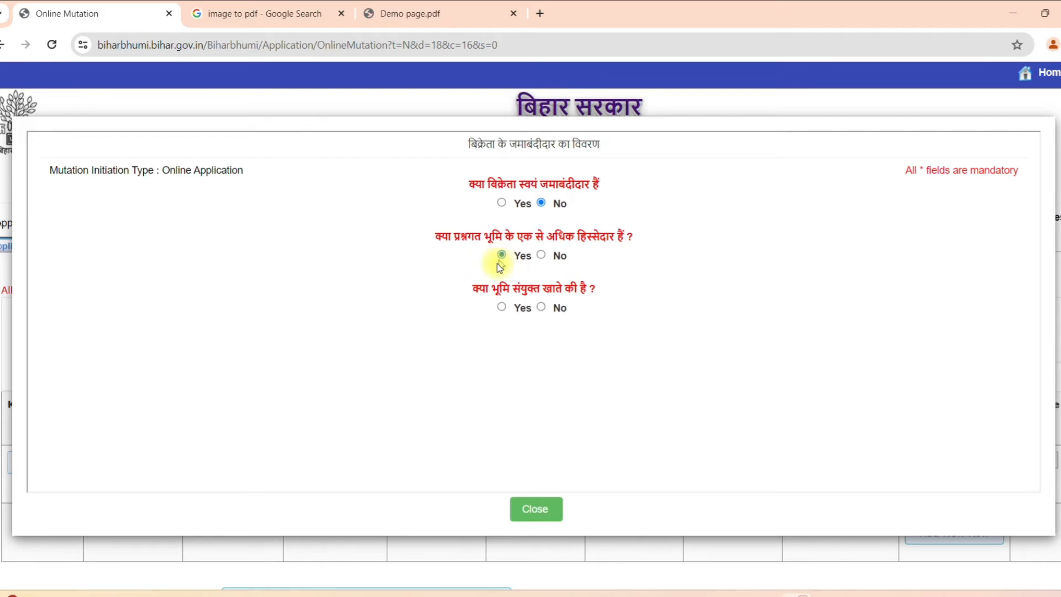
{"action": "left_click_drag", "start_coordinate": [472, 288], "coordinate": [593, 287]}
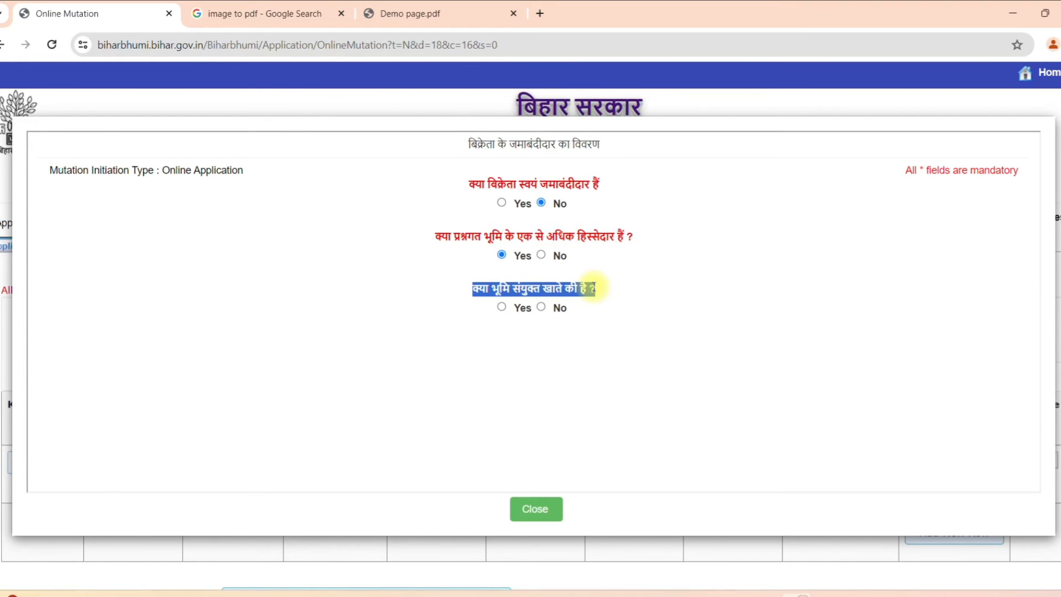
{"action": "left_click", "coordinate": [501, 307]}
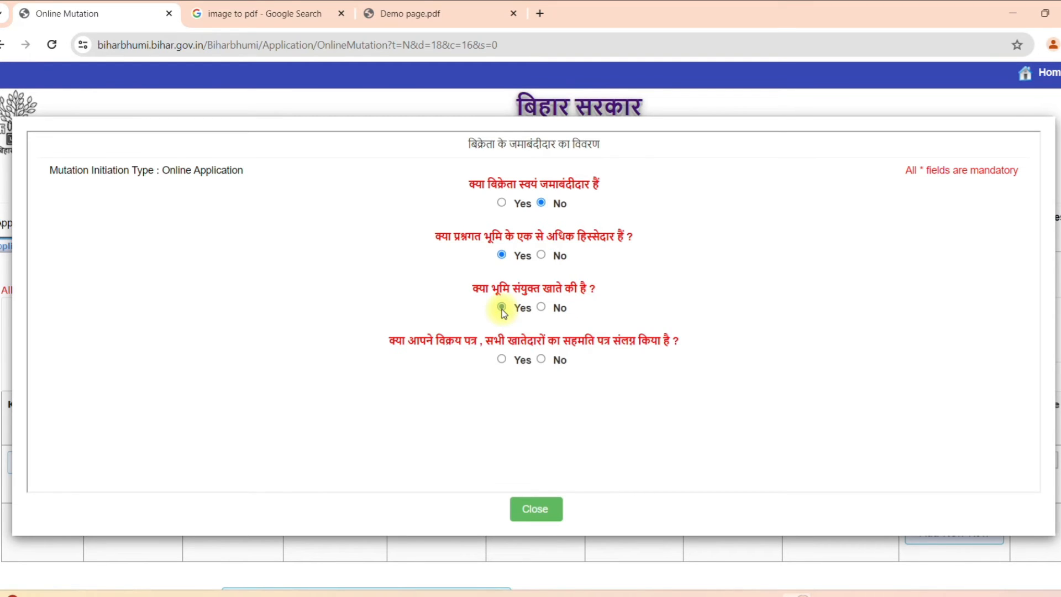
{"action": "left_click_drag", "start_coordinate": [405, 342], "coordinate": [674, 340]}
{"action": "left_click", "coordinate": [684, 359]}
{"action": "left_click", "coordinate": [541, 359]}
{"action": "left_click", "coordinate": [503, 359]}
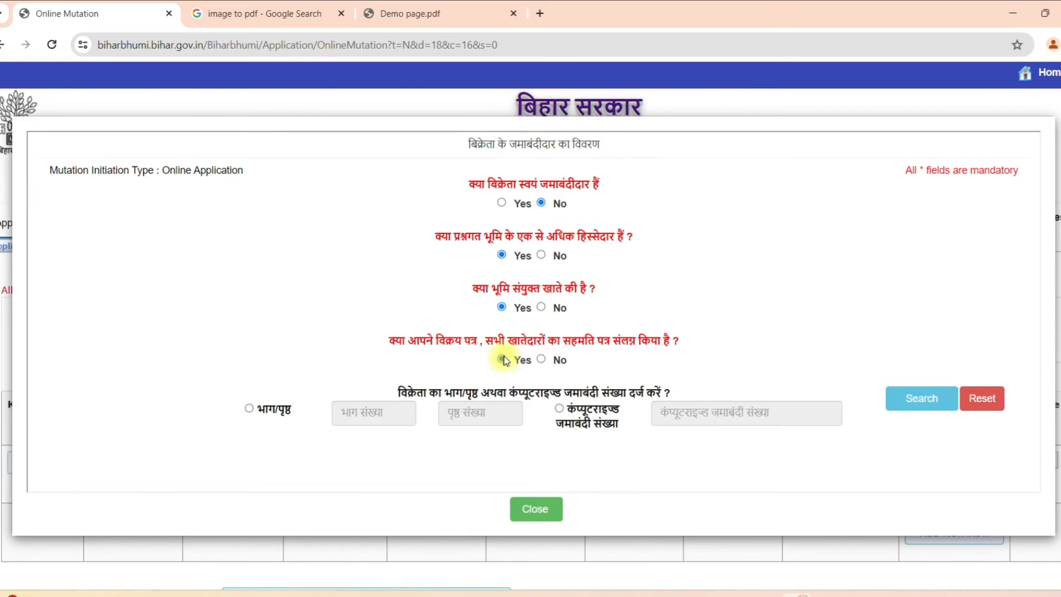
Try No for the land being in a joint account and Yes for all shareholders' consent letter being attached
{"action": "left_click", "coordinate": [546, 311]}
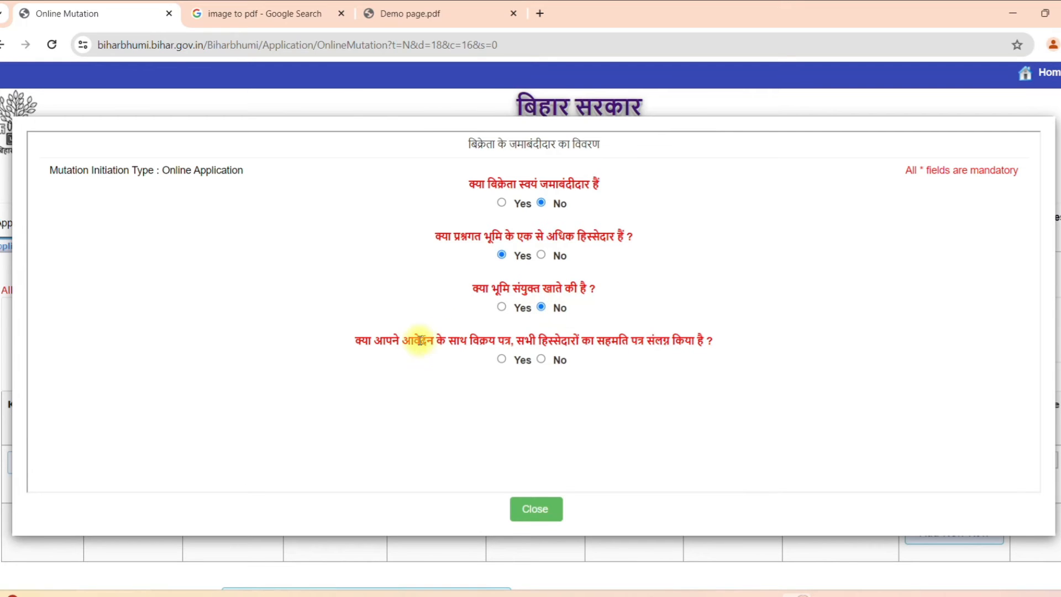
{"action": "left_click_drag", "start_coordinate": [381, 343], "coordinate": [713, 351]}
{"action": "left_click", "coordinate": [519, 340]}
{"action": "left_click", "coordinate": [712, 365]}
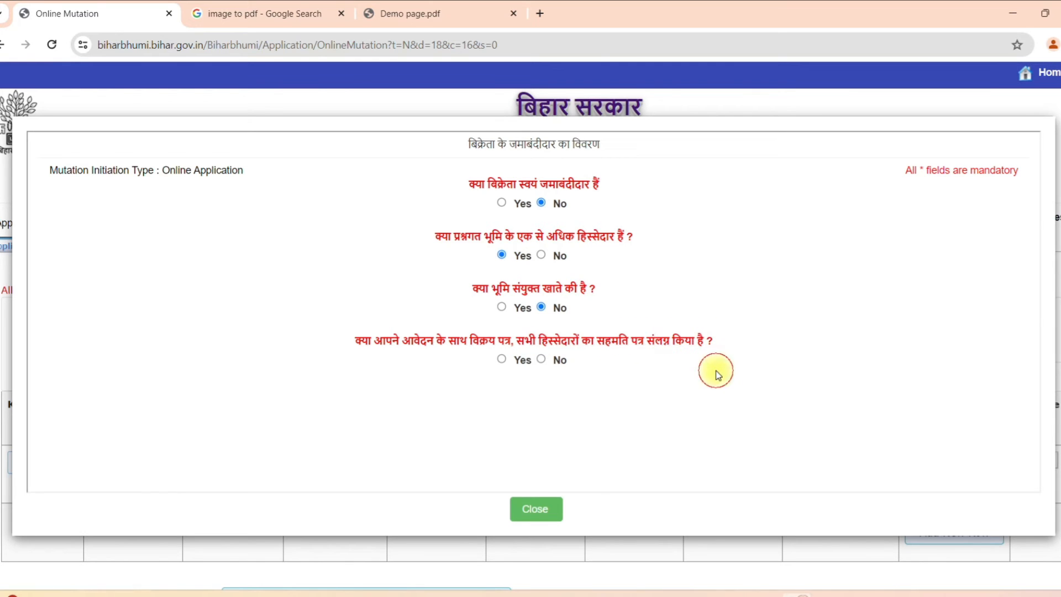
{"action": "left_click", "coordinate": [502, 359]}
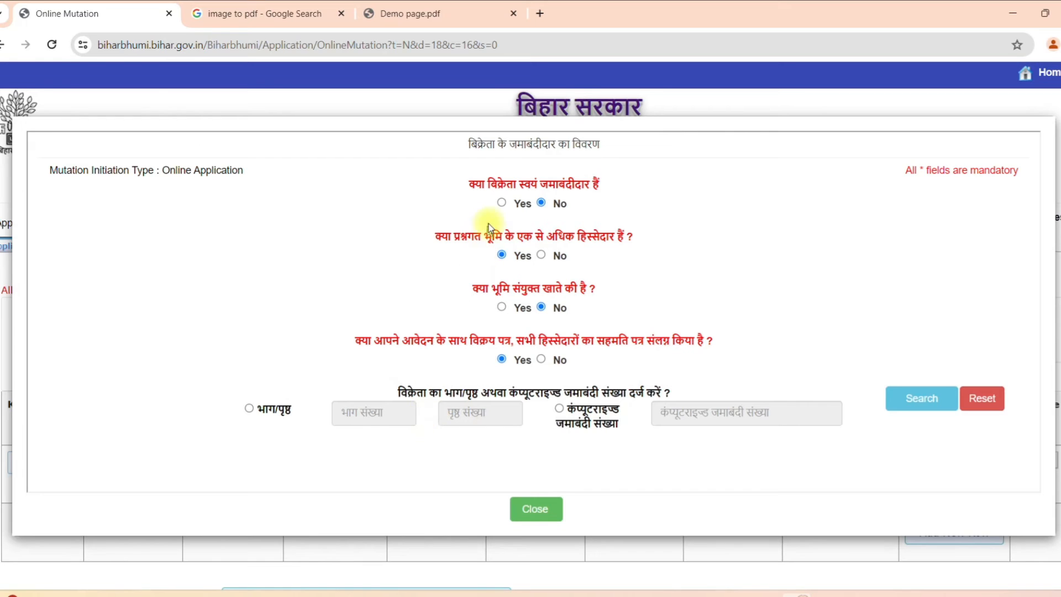
Mark the seller as the Jamabandi holder and search by the computerised Jamabandi number taken from the sale deed
{"action": "left_click", "coordinate": [505, 202]}
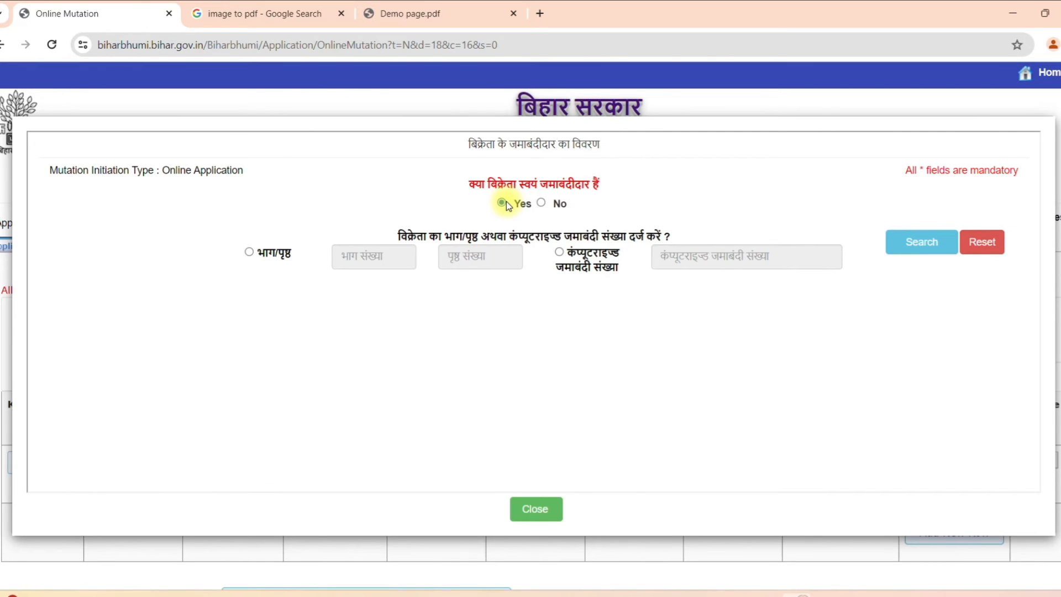
{"action": "left_click", "coordinate": [668, 256]}
{"action": "left_click", "coordinate": [371, 13]}
{"action": "scroll", "coordinate": [535, 386], "scroll_direction": "down", "scroll_amount": 1}
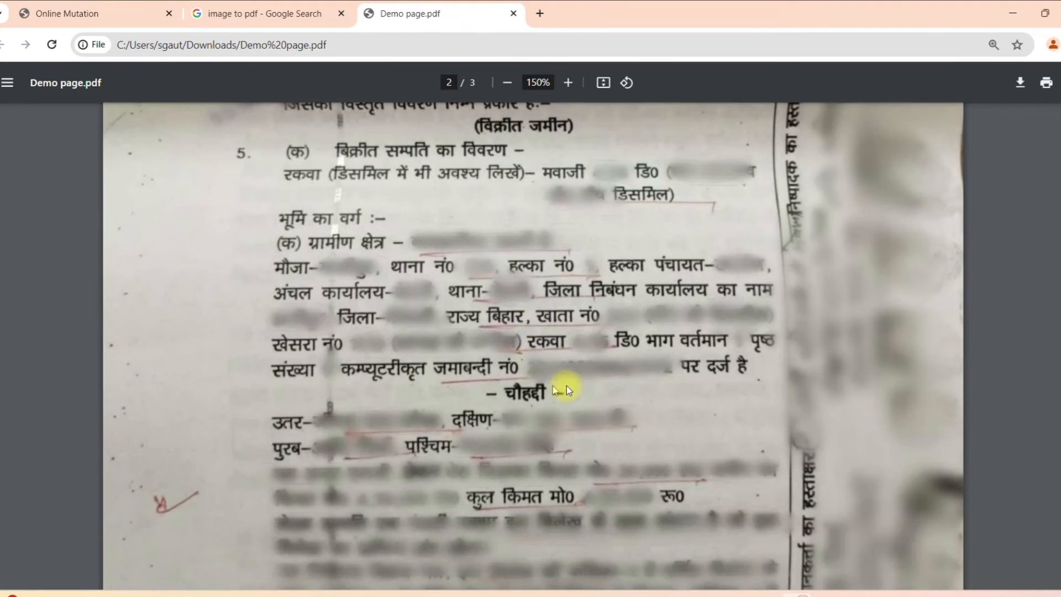
{"action": "left_click", "coordinate": [106, 7]}
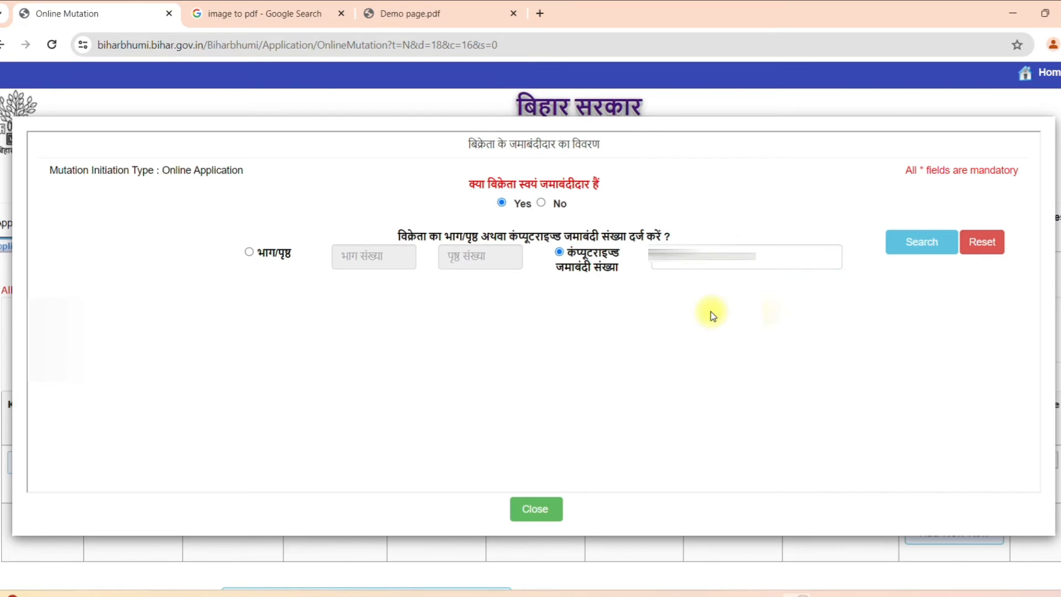
{"action": "left_click", "coordinate": [920, 241]}
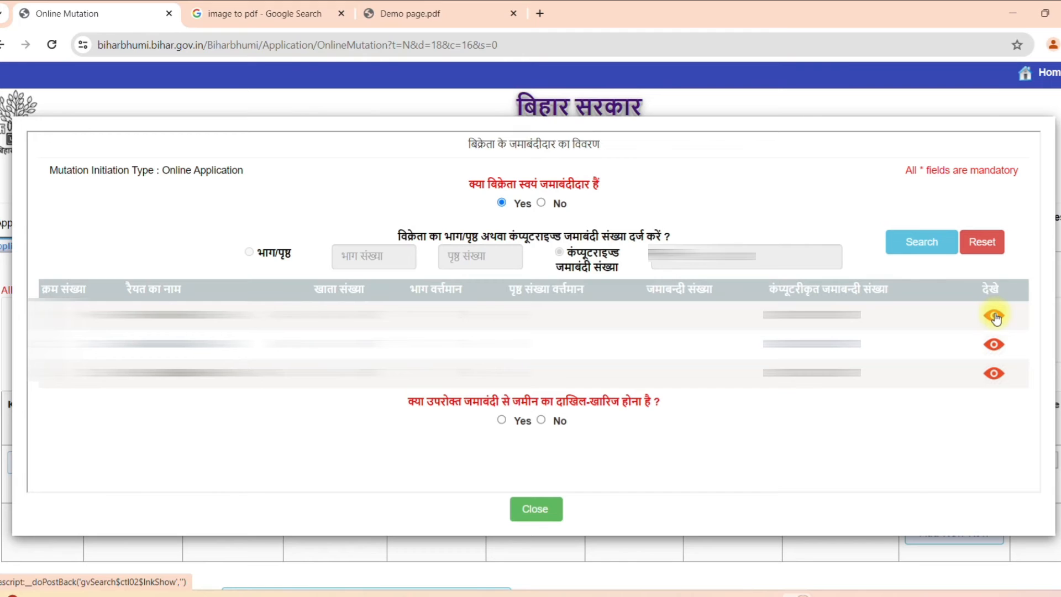
Review the Jamabandi search results, answer Yes to mutating land from this Jamabandi, then save the details and close the window
{"action": "left_click_drag", "start_coordinate": [774, 305], "coordinate": [823, 376]}
{"action": "left_click", "coordinate": [824, 406]}
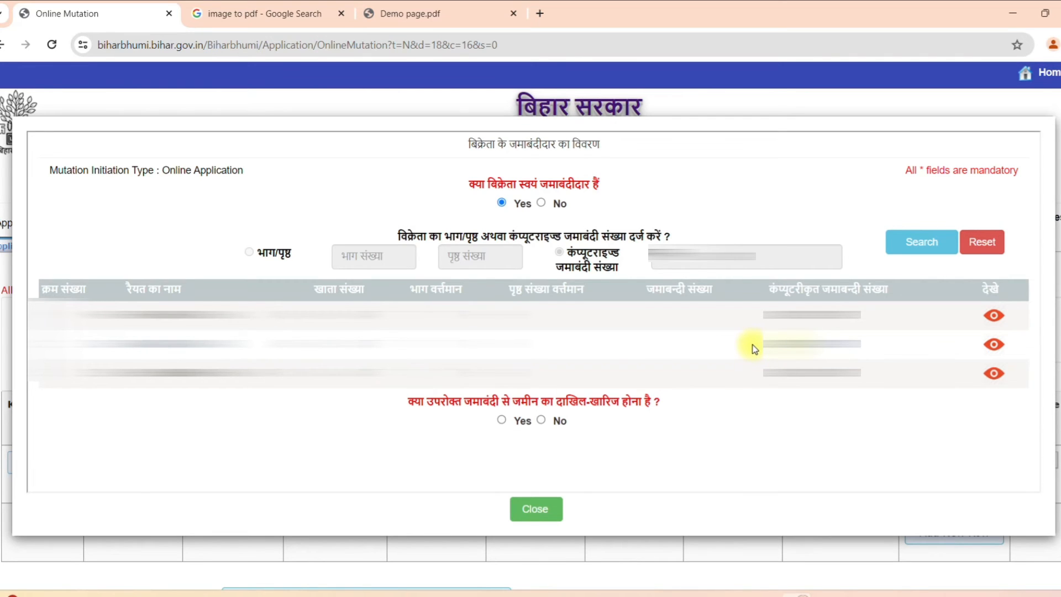
{"action": "left_click", "coordinate": [501, 420]}
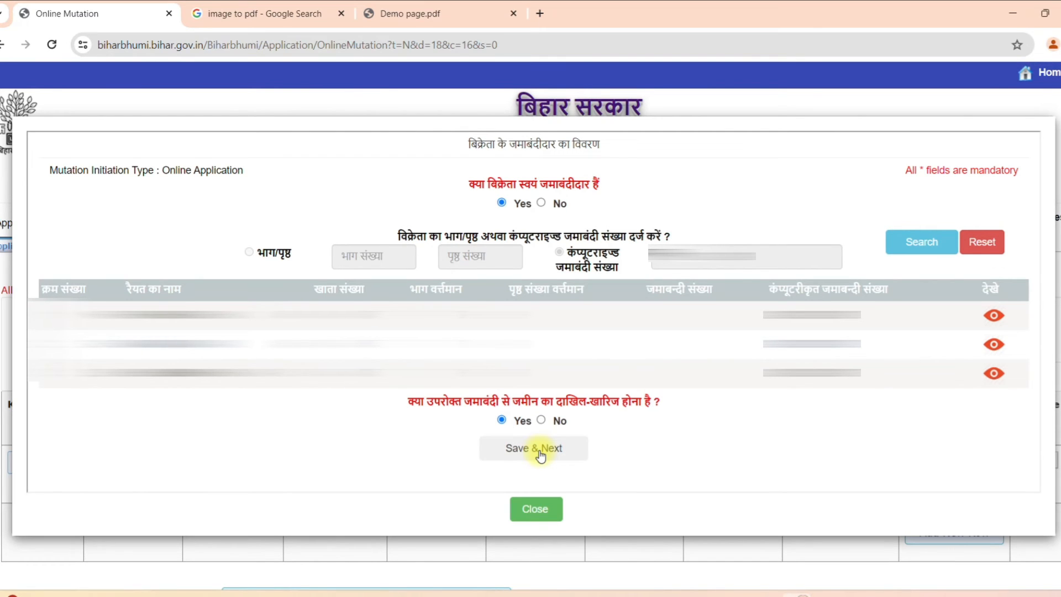
{"action": "left_click", "coordinate": [540, 456]}
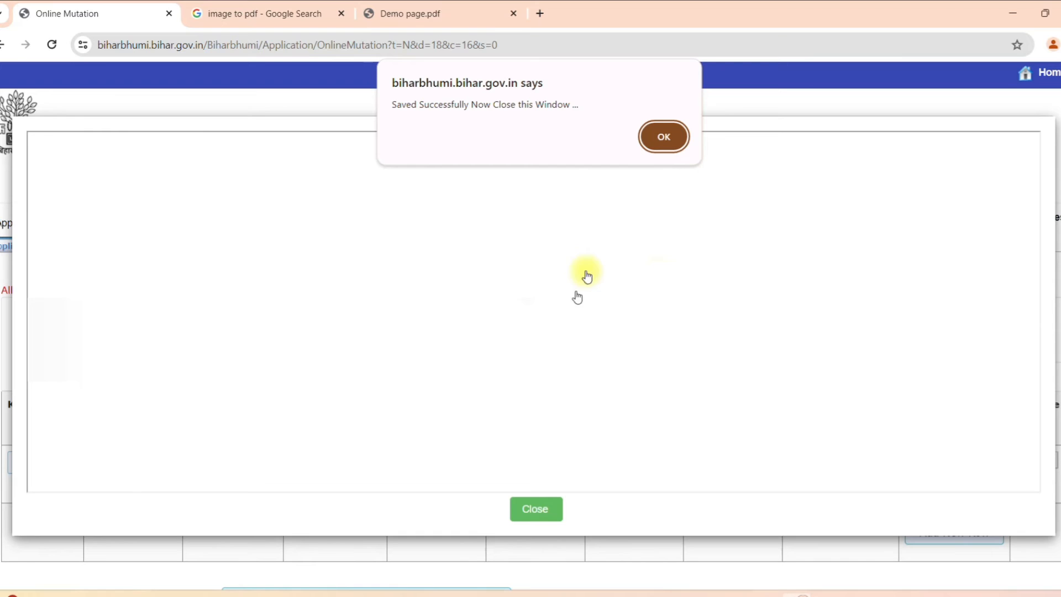
{"action": "left_click", "coordinate": [664, 138]}
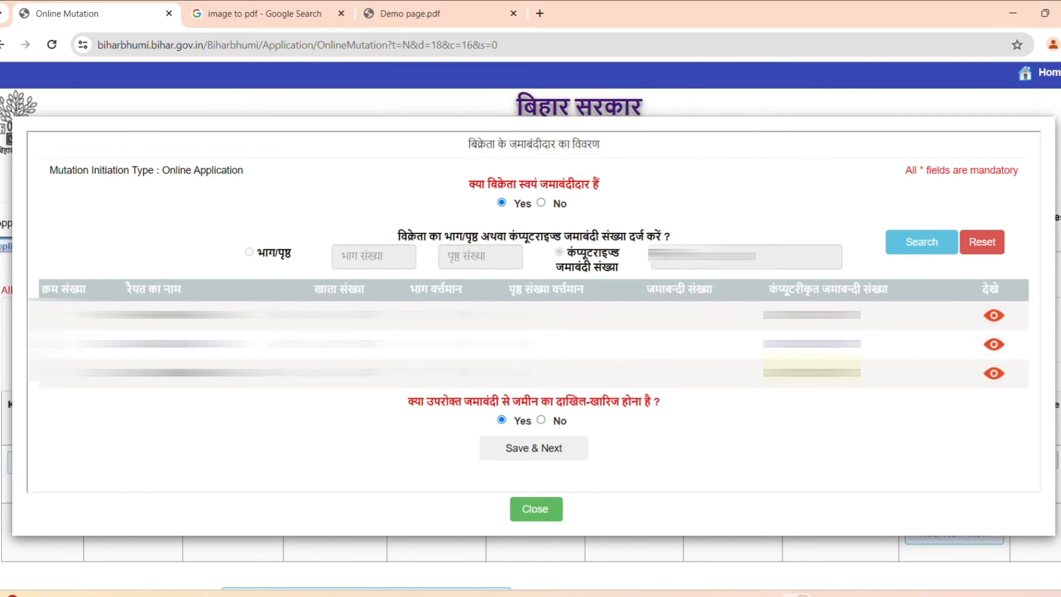
{"action": "left_click", "coordinate": [550, 512]}
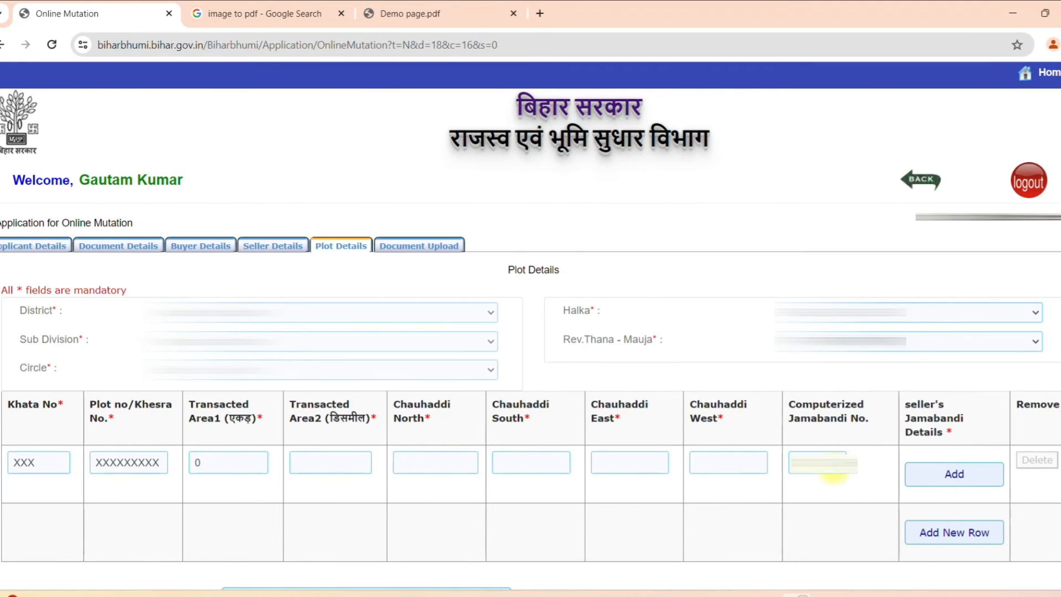
Complete the plot row with the north, south, east and west Chauhaddi from the sale deed and save the plot details
{"action": "left_click", "coordinate": [834, 470]}
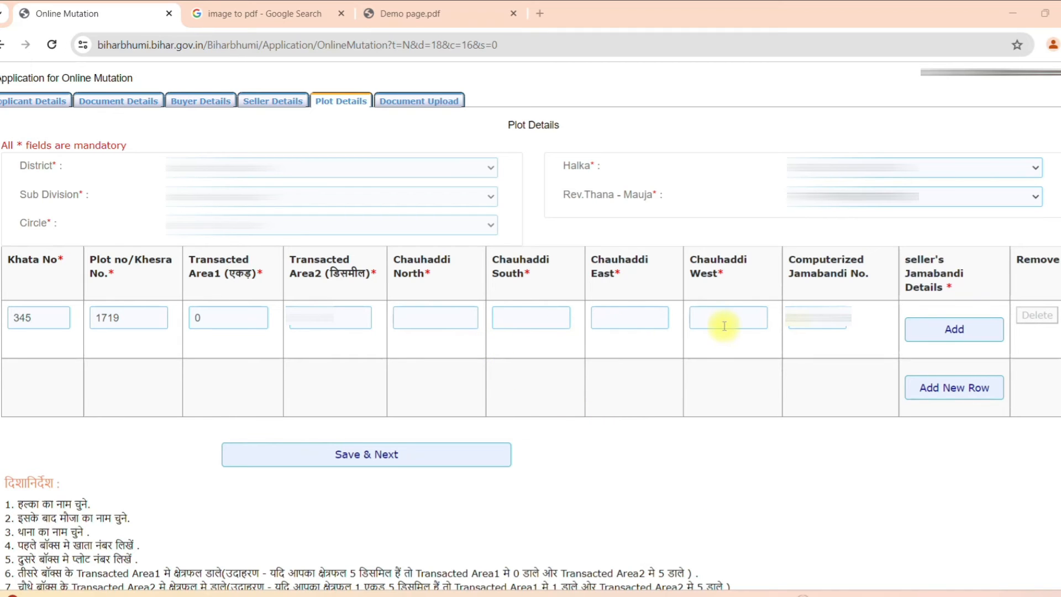
{"action": "left_click", "coordinate": [403, 12]}
{"action": "scroll", "coordinate": [425, 309], "scroll_direction": "down", "scroll_amount": 15}
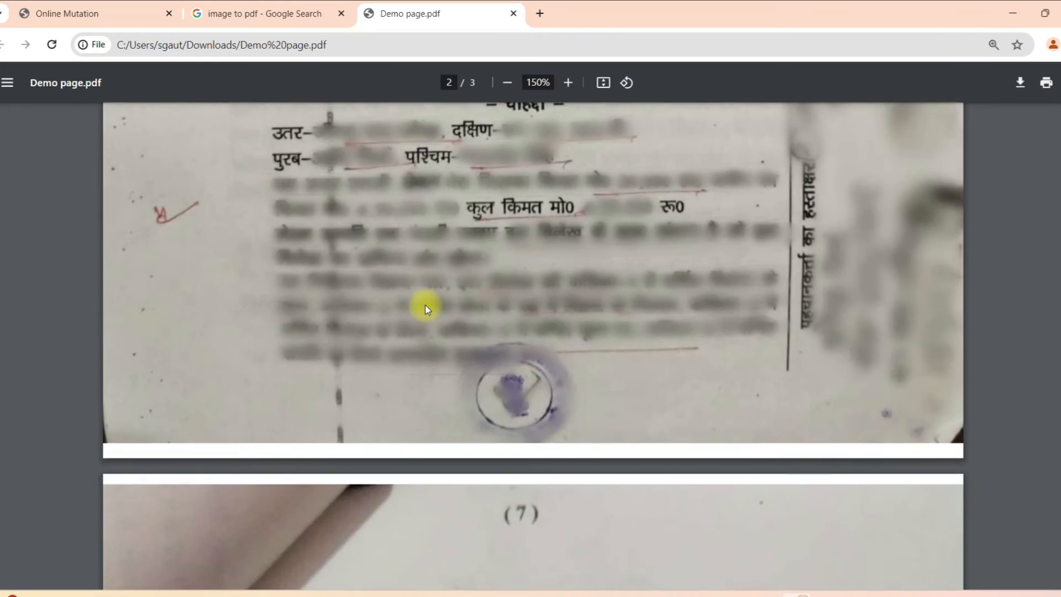
{"action": "scroll", "coordinate": [425, 309], "scroll_direction": "up", "scroll_amount": 3}
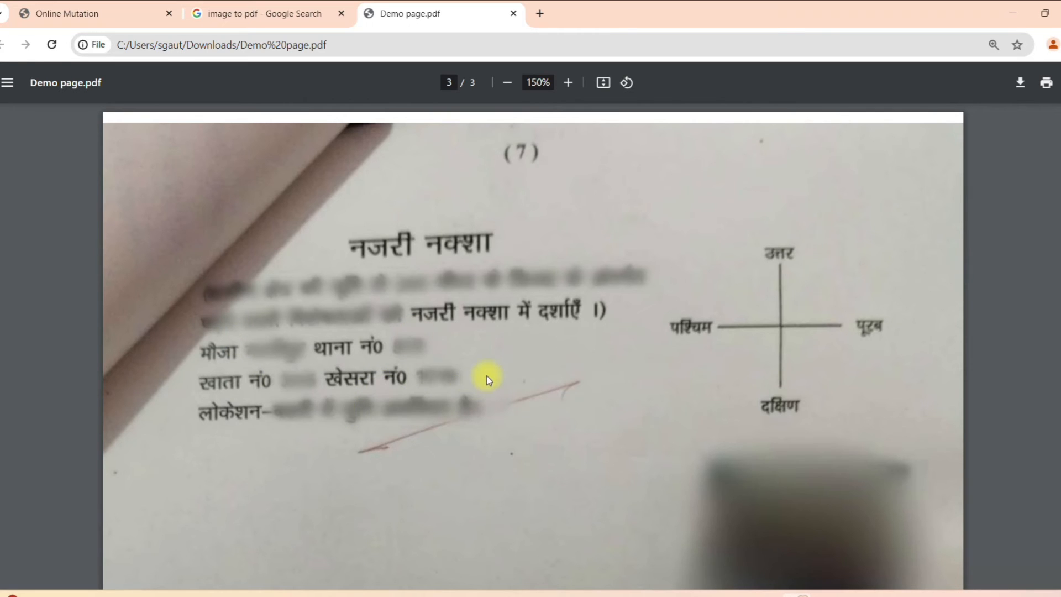
{"action": "scroll", "coordinate": [486, 377], "scroll_direction": "down", "scroll_amount": 5}
{"action": "scroll", "coordinate": [486, 377], "scroll_direction": "down", "scroll_amount": 3}
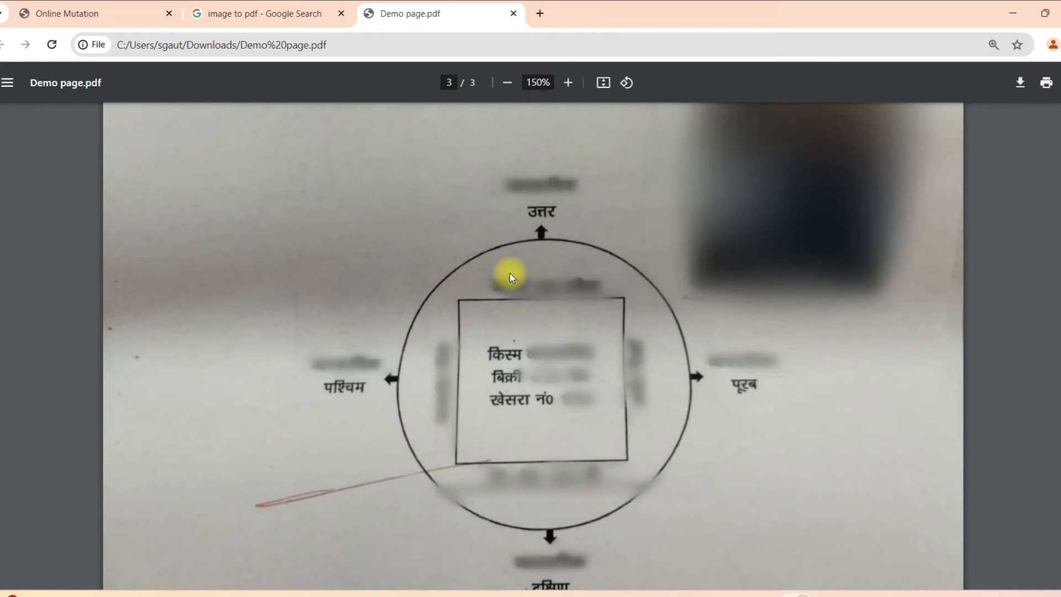
{"action": "scroll", "coordinate": [574, 506], "scroll_direction": "down", "scroll_amount": 1}
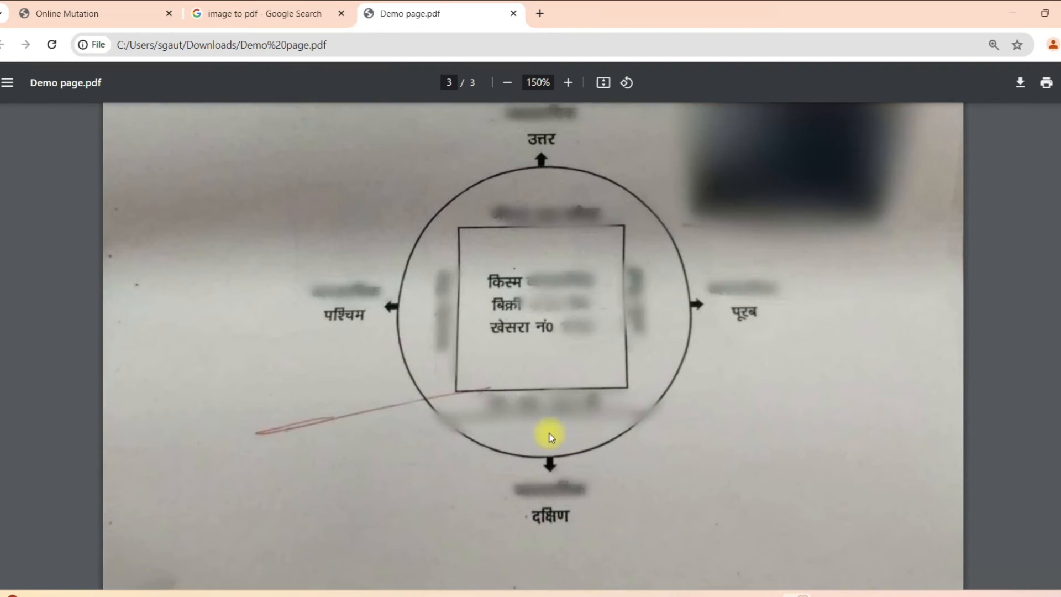
{"action": "scroll", "coordinate": [554, 415], "scroll_direction": "down", "scroll_amount": 1}
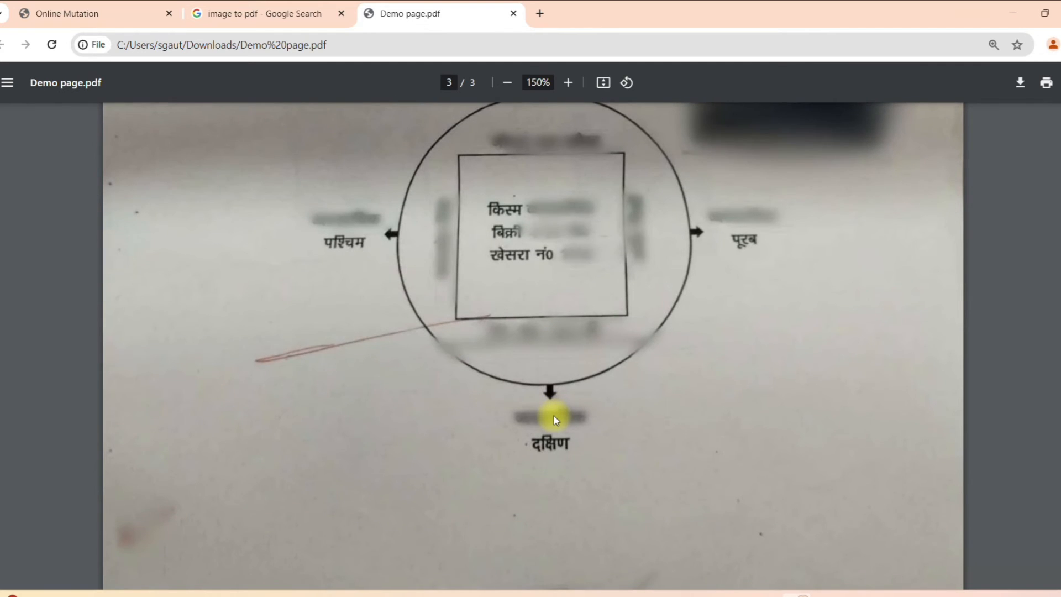
{"action": "scroll", "coordinate": [554, 417], "scroll_direction": "down", "scroll_amount": 2}
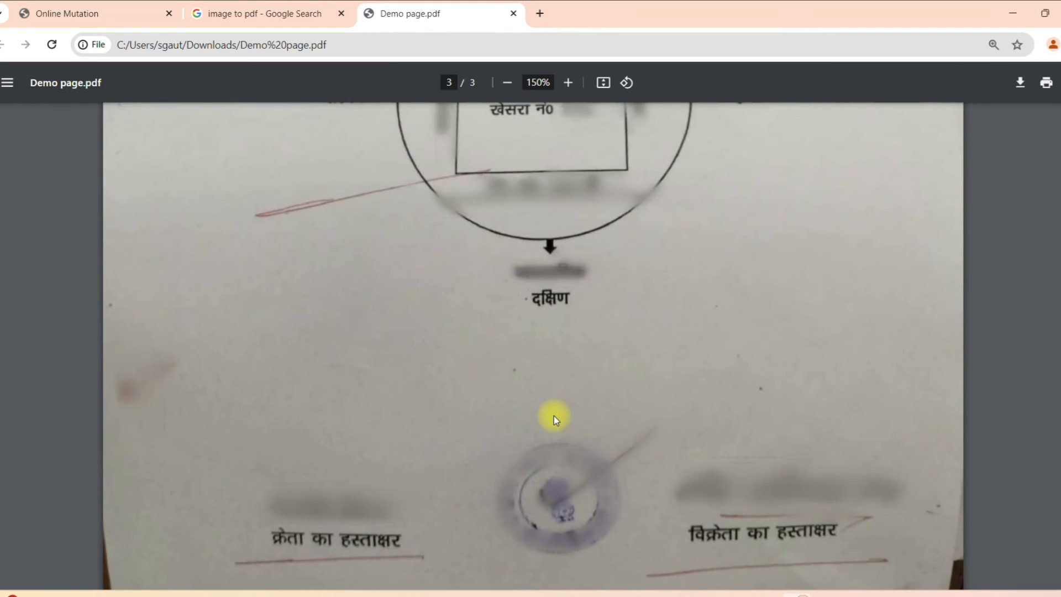
{"action": "scroll", "coordinate": [554, 415], "scroll_direction": "down", "scroll_amount": 1}
{"action": "scroll", "coordinate": [554, 416], "scroll_direction": "up", "scroll_amount": 3}
{"action": "scroll", "coordinate": [554, 415], "scroll_direction": "up", "scroll_amount": 5}
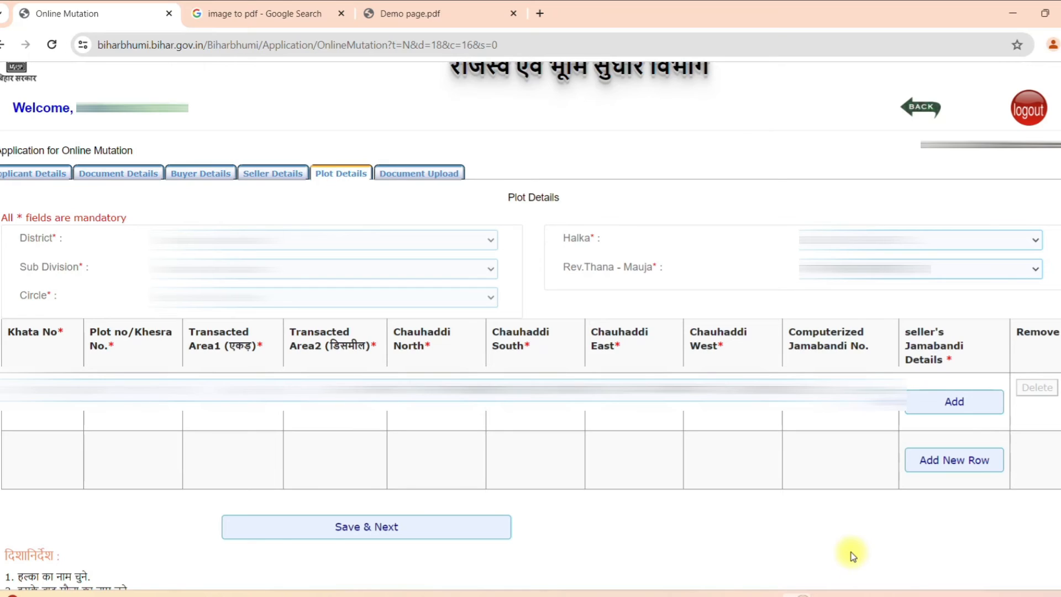
{"action": "left_click", "coordinate": [450, 528]}
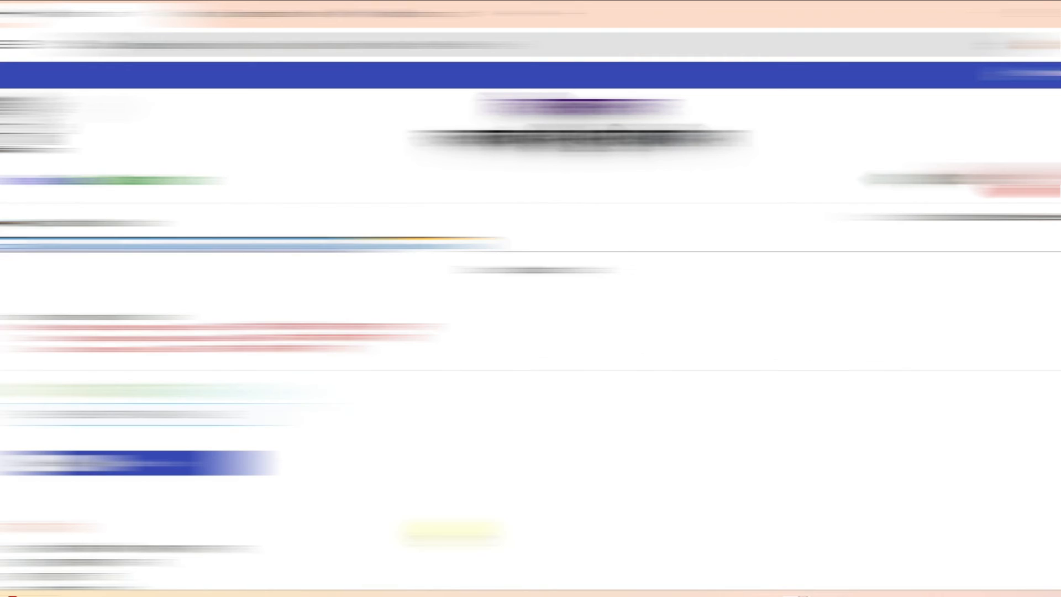
Read the Document Upload notes on merging documents into a single PDF, self-attestation and the file size limit
{"action": "scroll", "coordinate": [459, 520], "scroll_direction": "down", "scroll_amount": 1}
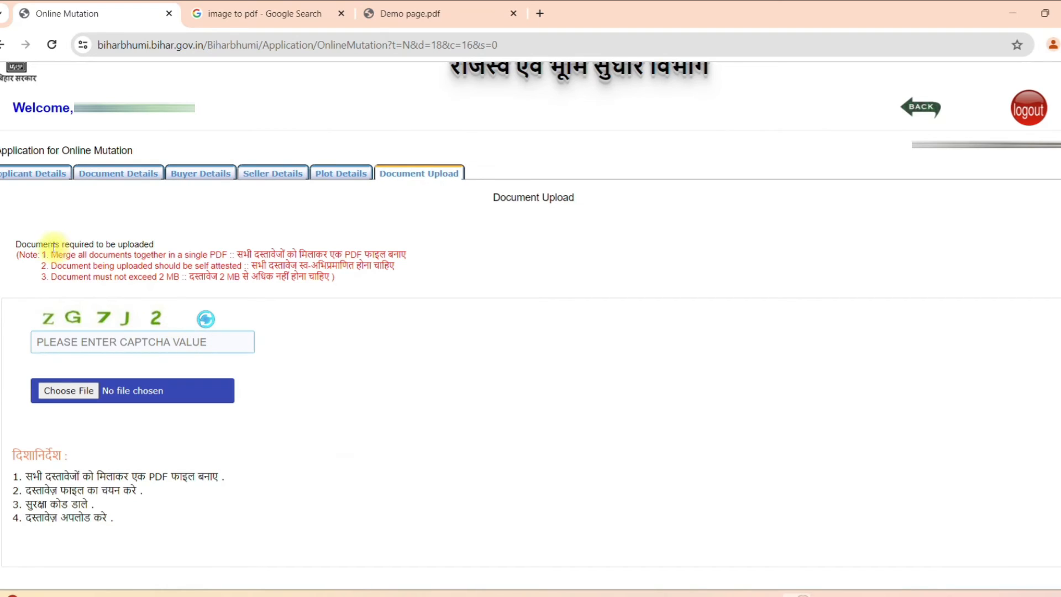
{"action": "left_click_drag", "start_coordinate": [48, 244], "coordinate": [226, 252]}
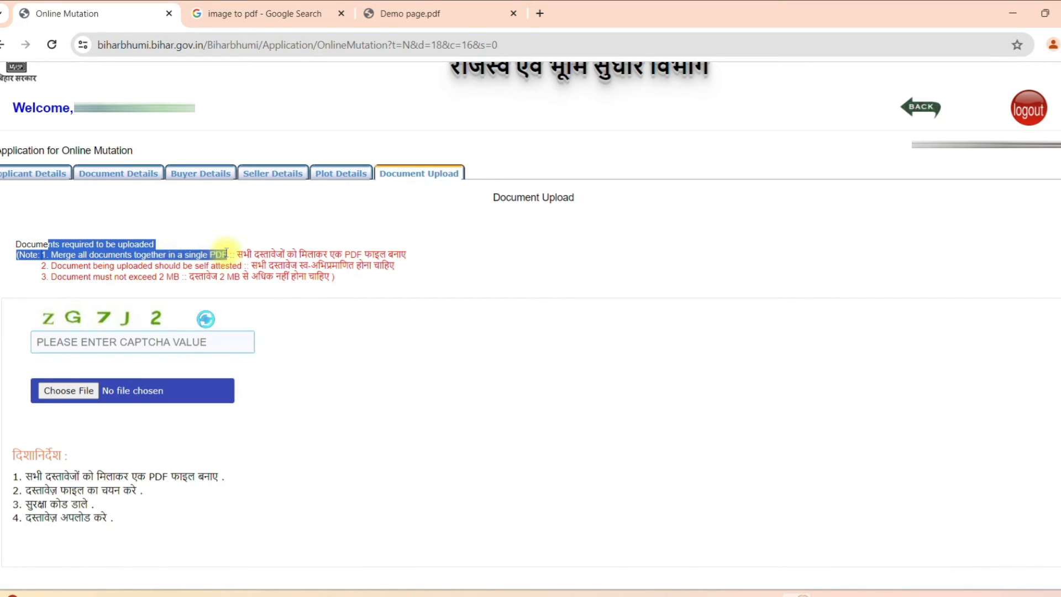
{"action": "left_click", "coordinate": [258, 296]}
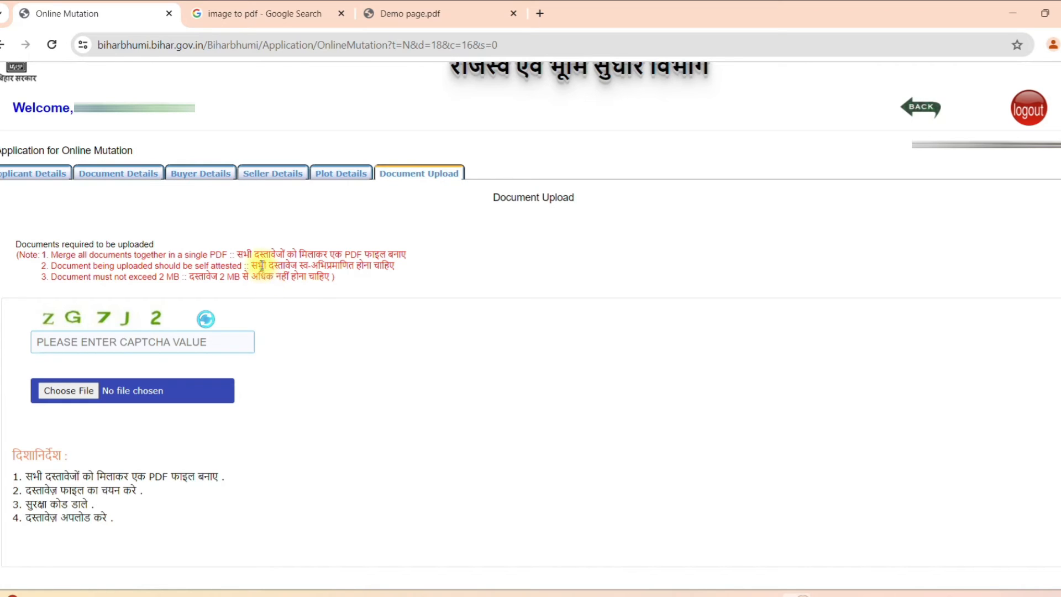
{"action": "left_click_drag", "start_coordinate": [257, 255], "coordinate": [409, 264]}
{"action": "left_click", "coordinate": [406, 267]}
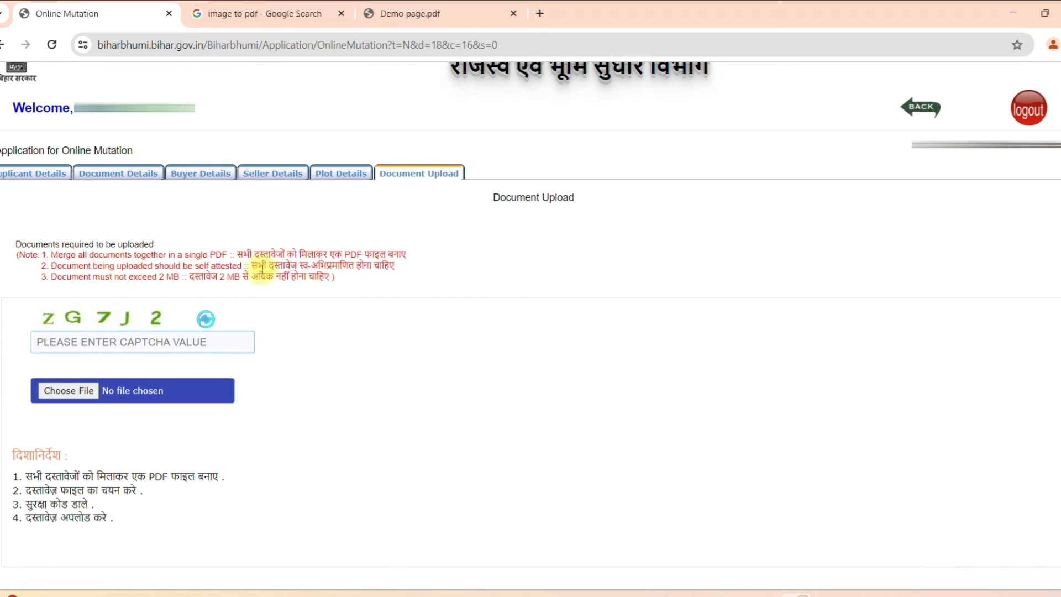
{"action": "left_click_drag", "start_coordinate": [260, 266], "coordinate": [389, 267]}
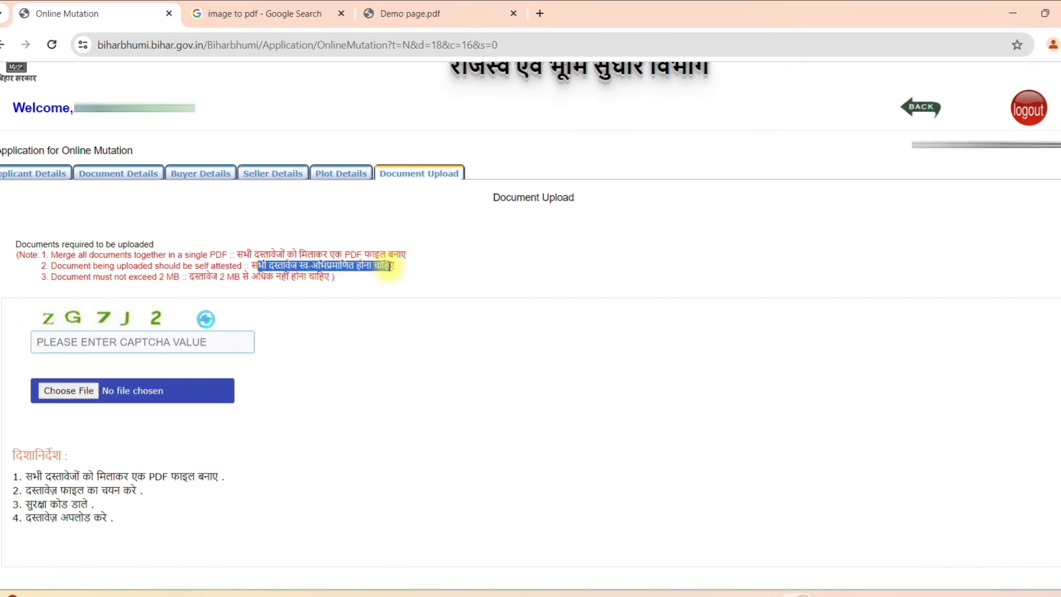
{"action": "left_click", "coordinate": [397, 279]}
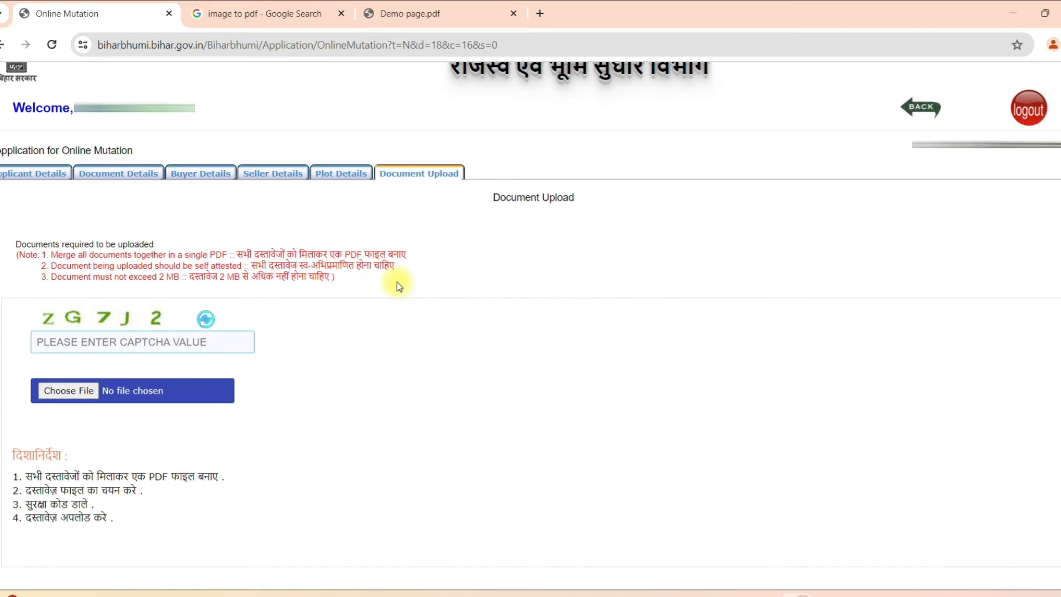
{"action": "left_click", "coordinate": [188, 279]}
{"action": "left_click_drag", "start_coordinate": [199, 278], "coordinate": [333, 278]}
{"action": "left_click", "coordinate": [351, 302]}
{"action": "left_click_drag", "start_coordinate": [299, 266], "coordinate": [353, 270]}
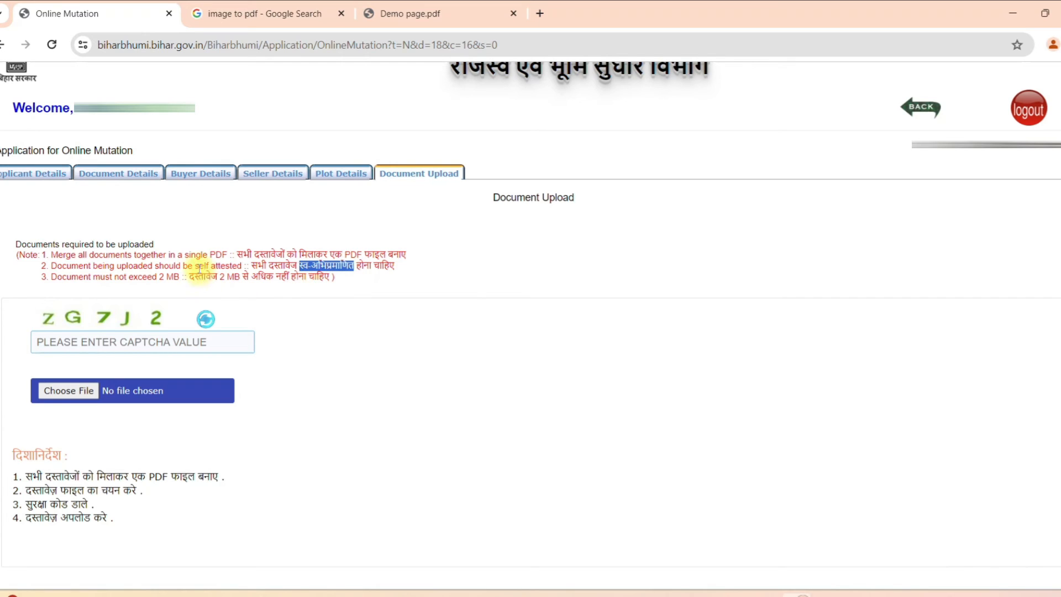
{"action": "left_click_drag", "start_coordinate": [199, 266], "coordinate": [242, 266]}
{"action": "left_click", "coordinate": [241, 300]}
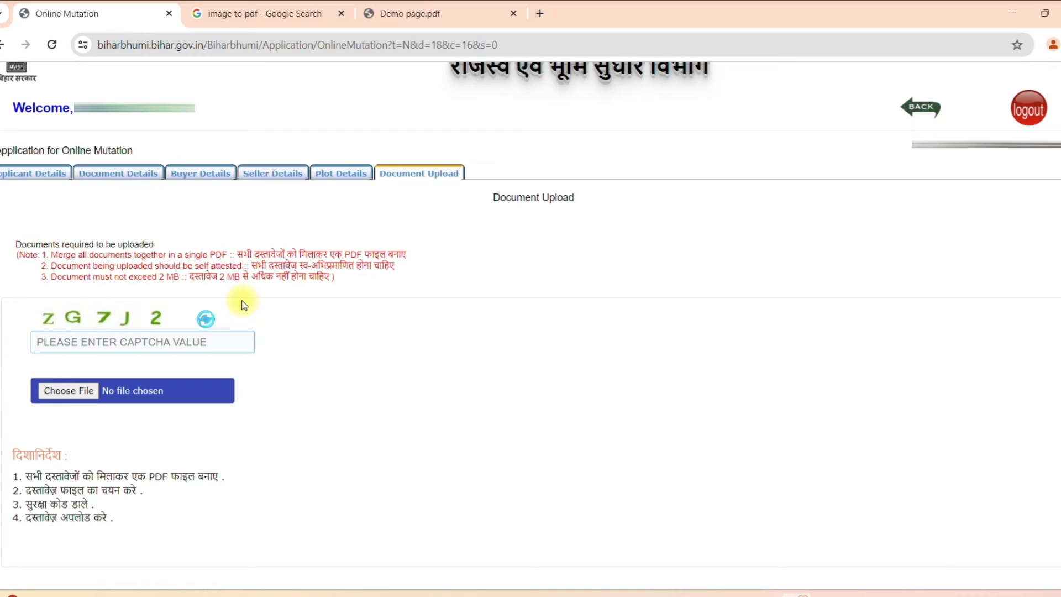
Open Smallpdf's JPG to PDF converter from the Google results and load Demo paper1, Demo paper2 and Demo paper3 from Downloads
{"action": "left_click", "coordinate": [267, 13]}
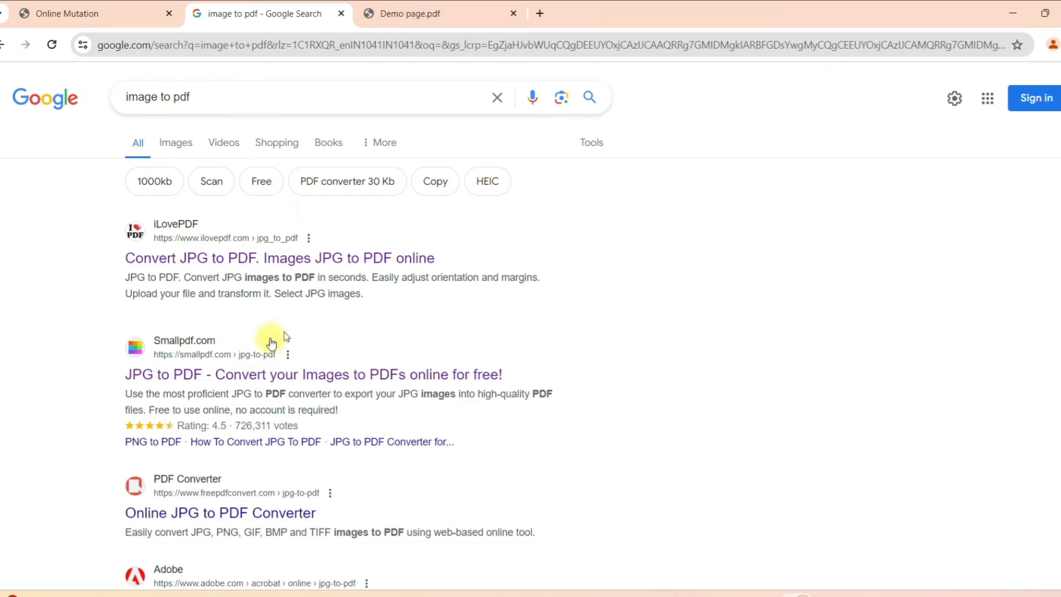
{"action": "left_click", "coordinate": [147, 377]}
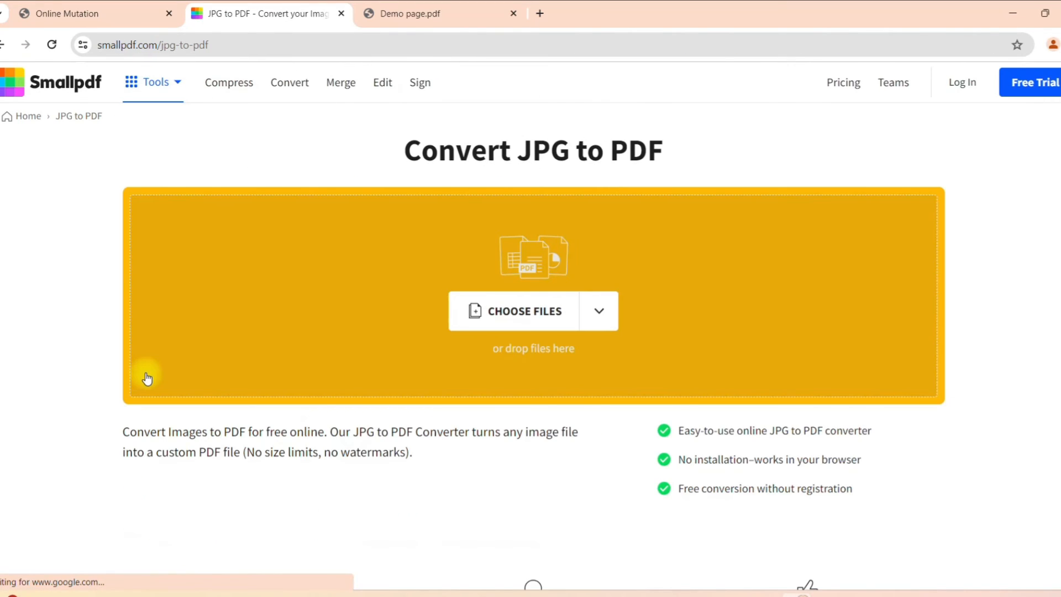
{"action": "left_click", "coordinate": [547, 284]}
{"action": "left_click", "coordinate": [233, 271]}
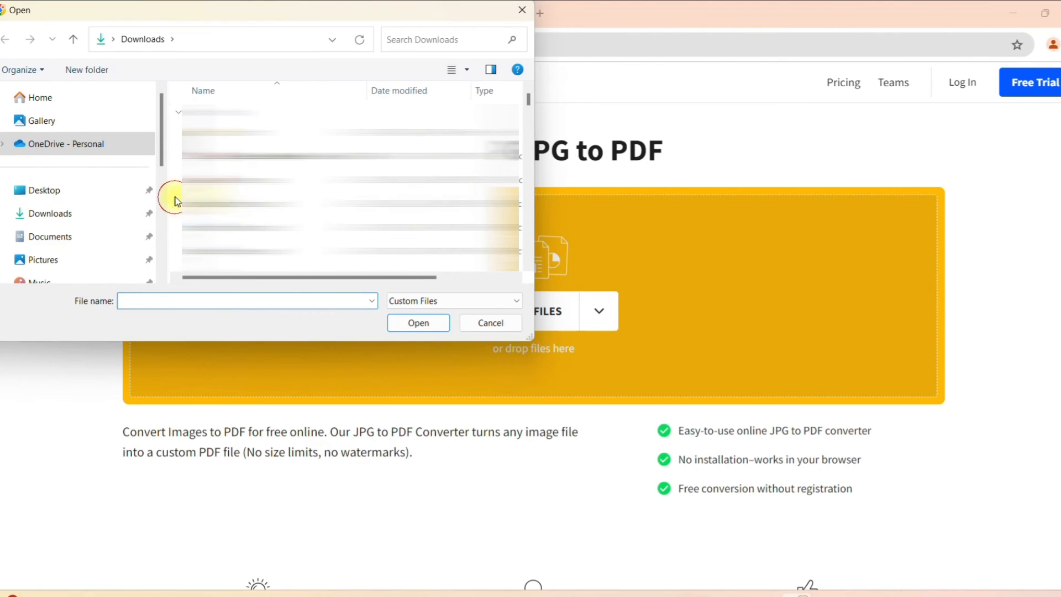
{"action": "left_click_drag", "start_coordinate": [175, 200], "coordinate": [179, 252]}
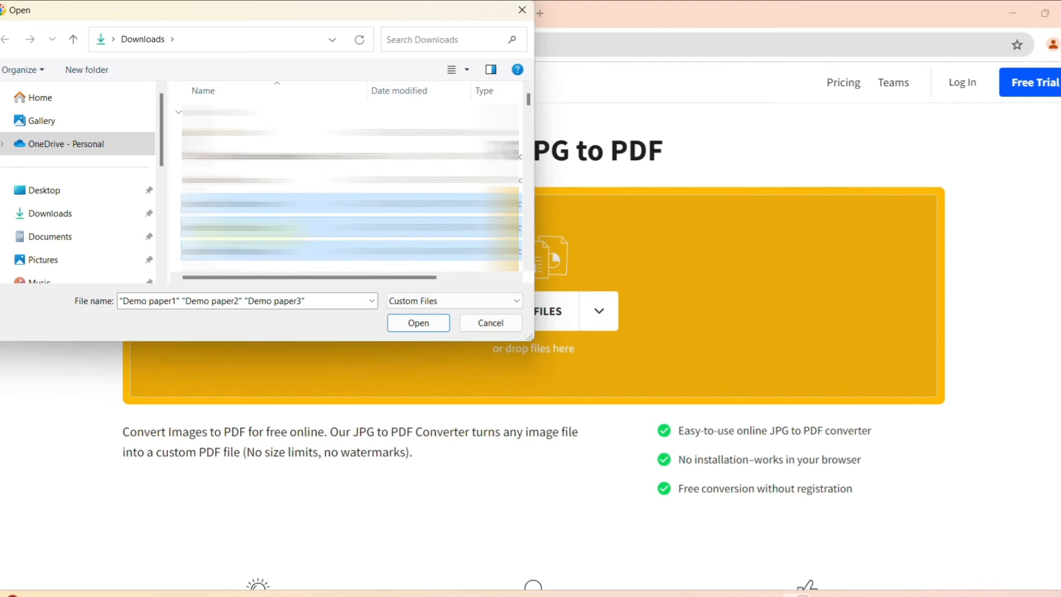
{"action": "left_click", "coordinate": [416, 324]}
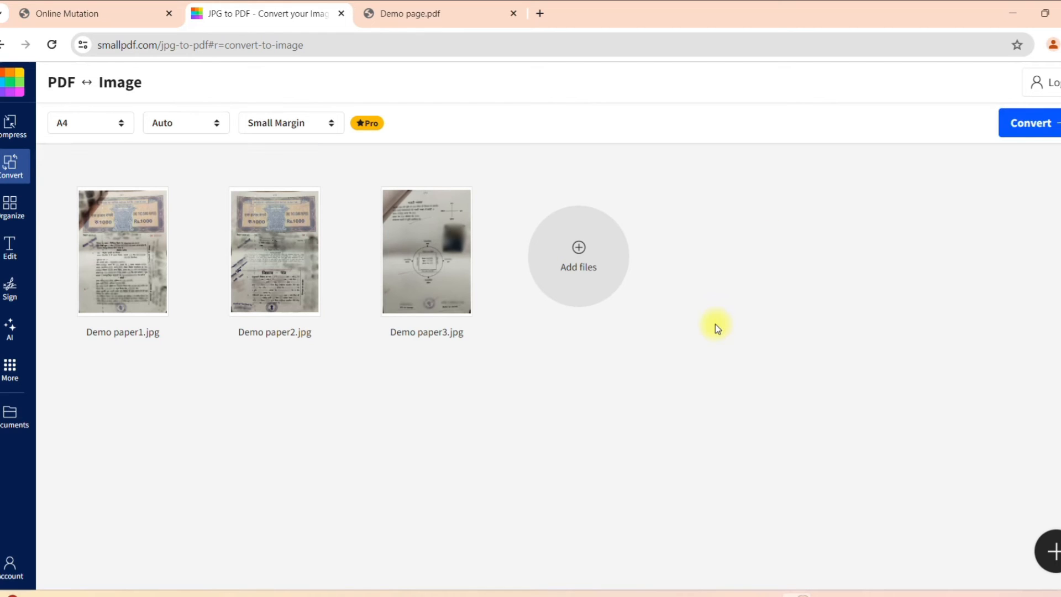
Convert the three Demo paper images into a single PDF and look through its pages in the preview
{"action": "left_click", "coordinate": [1033, 129]}
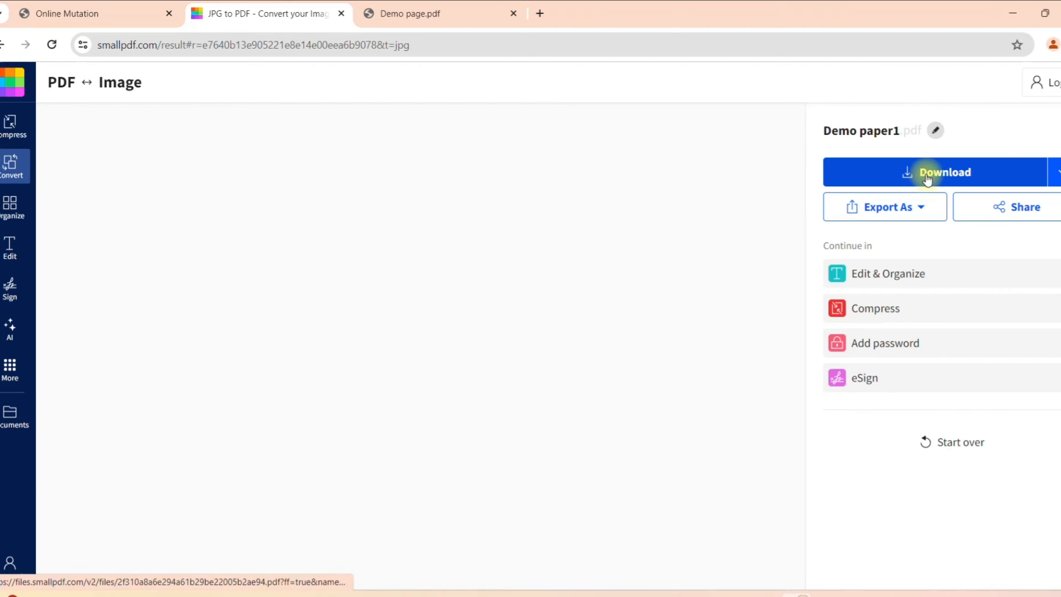
{"action": "scroll", "coordinate": [464, 332], "scroll_direction": "down", "scroll_amount": 12}
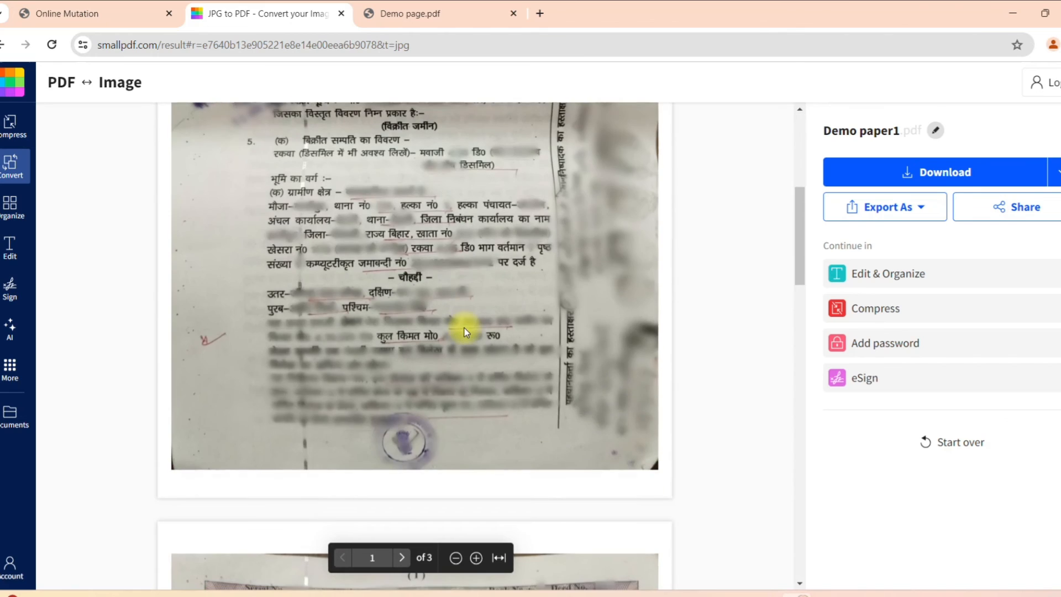
{"action": "scroll", "coordinate": [464, 327], "scroll_direction": "down", "scroll_amount": 10}
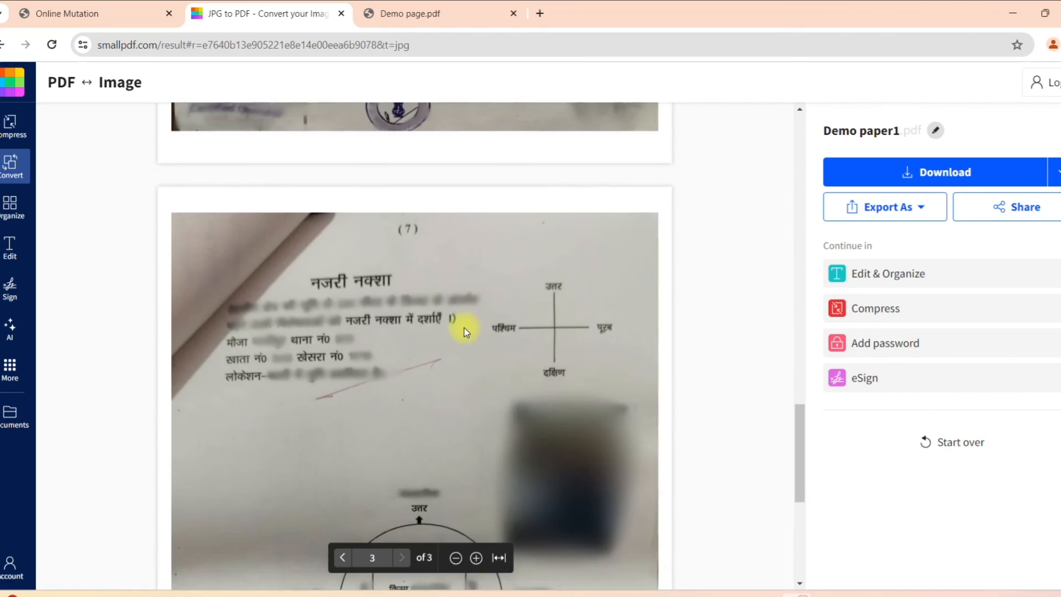
{"action": "scroll", "coordinate": [464, 328], "scroll_direction": "up", "scroll_amount": 7}
{"action": "scroll", "coordinate": [464, 327], "scroll_direction": "down", "scroll_amount": 4}
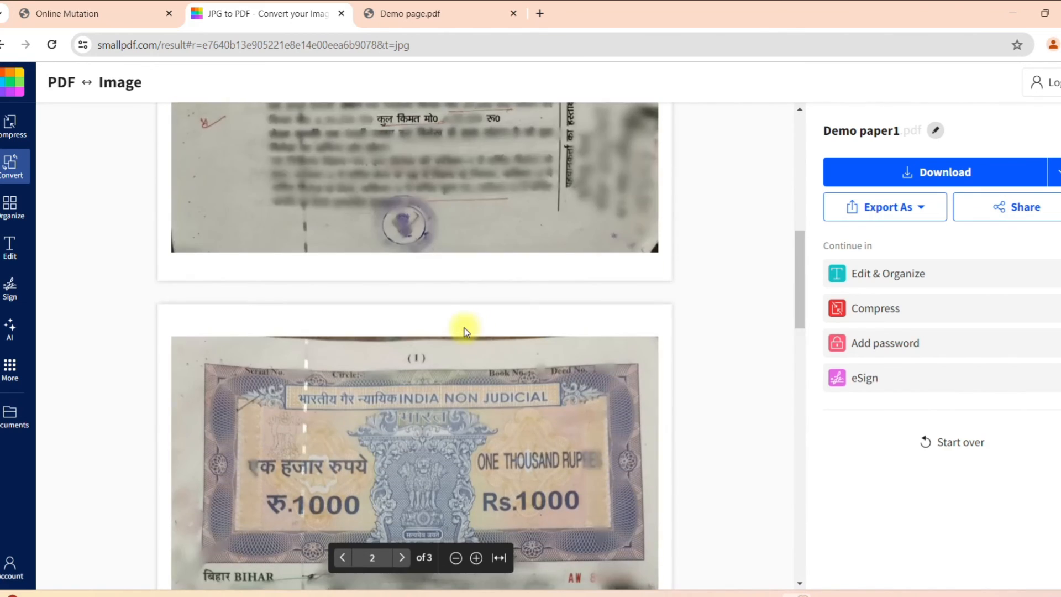
Compress the merged Demo paper1 PDF with the Basic compression level
{"action": "left_click", "coordinate": [889, 313]}
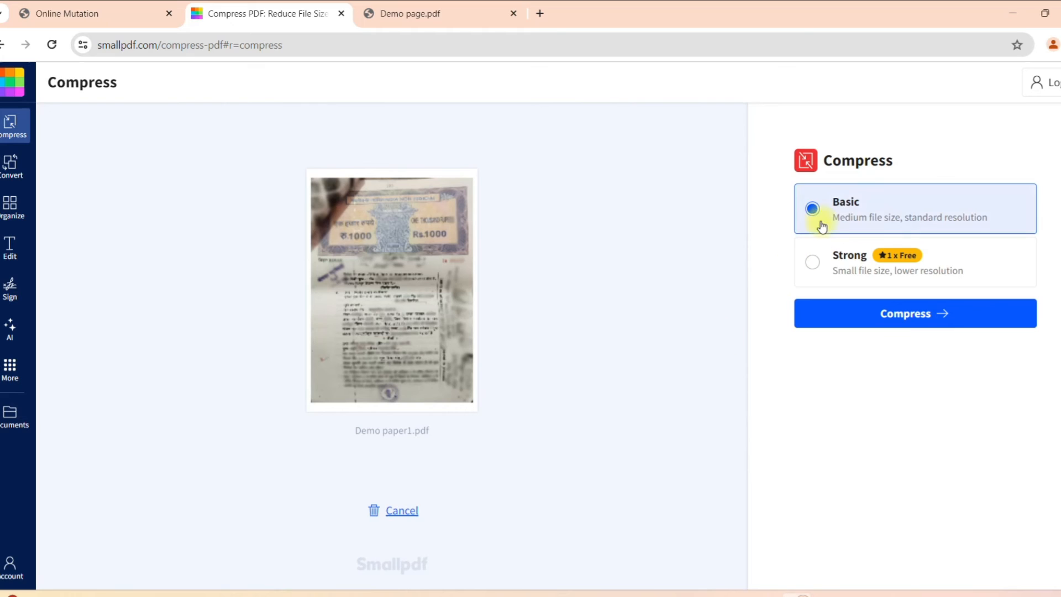
{"action": "left_click", "coordinate": [846, 263]}
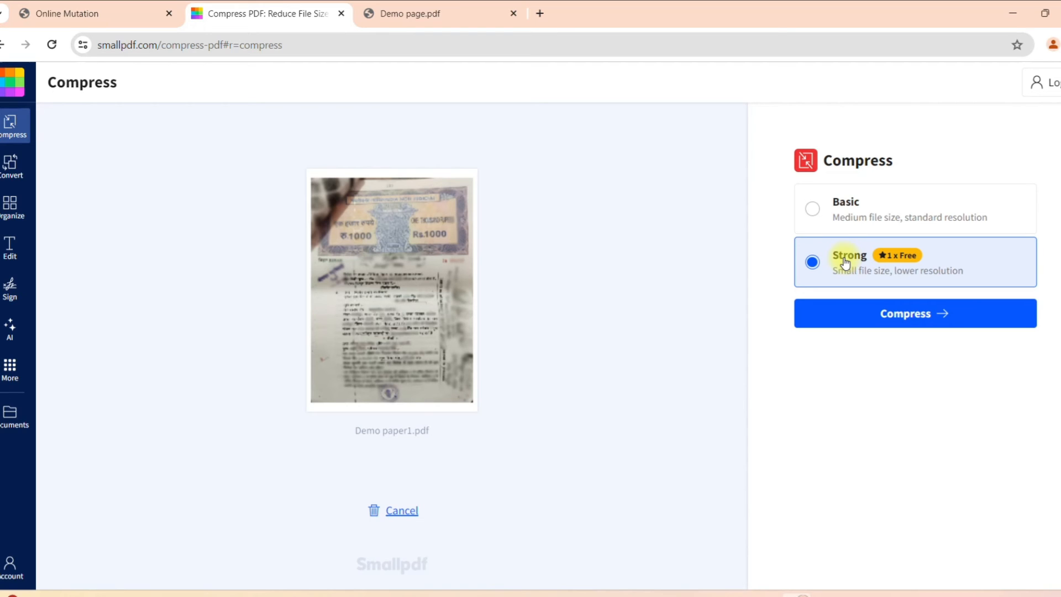
{"action": "left_click", "coordinate": [840, 213]}
{"action": "left_click", "coordinate": [868, 314]}
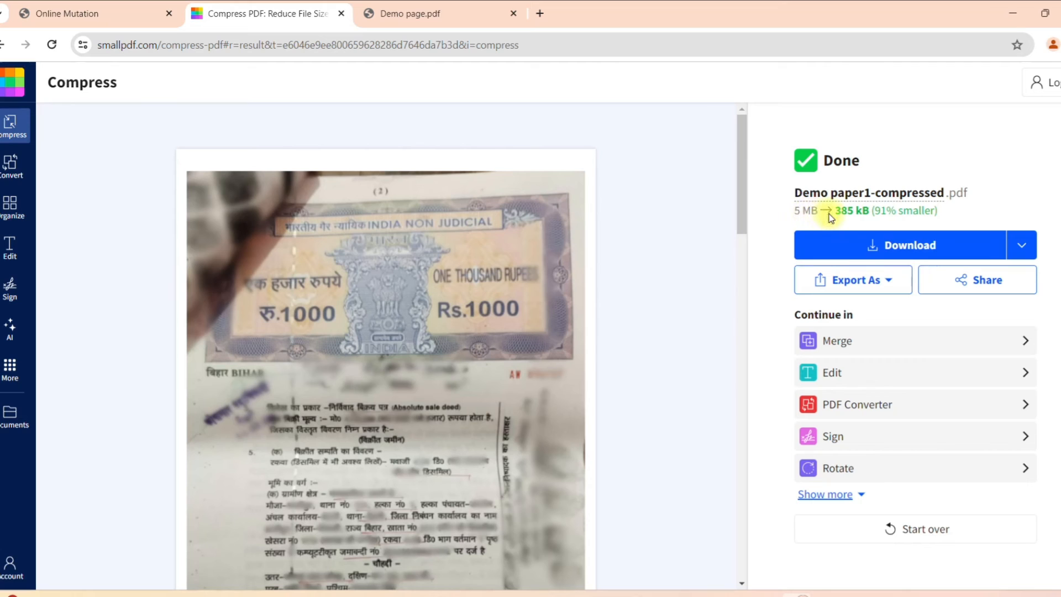
{"action": "left_click_drag", "start_coordinate": [833, 211], "coordinate": [858, 210]}
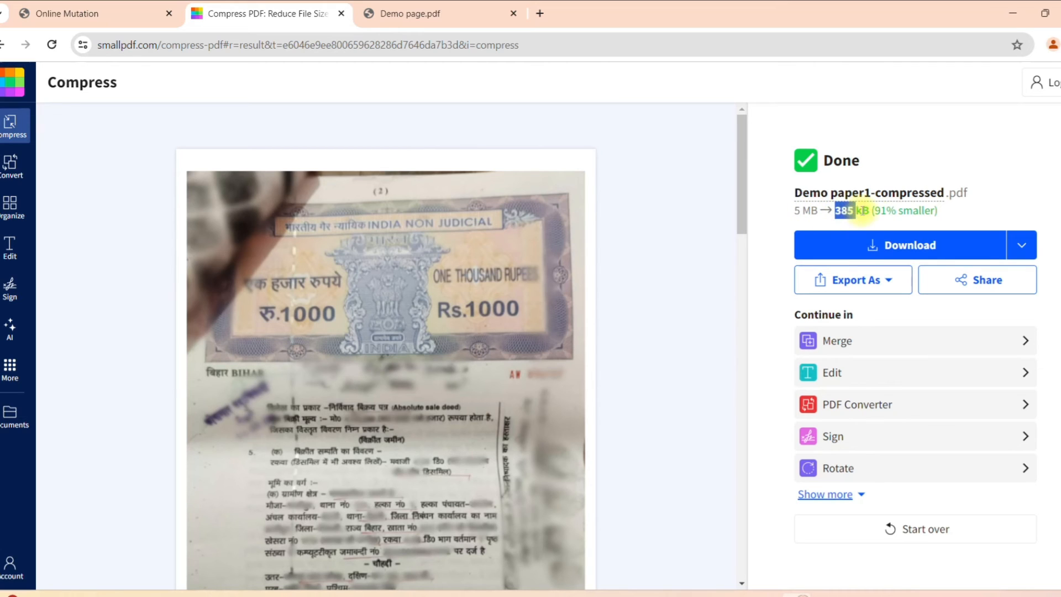
{"action": "left_click", "coordinate": [934, 213]}
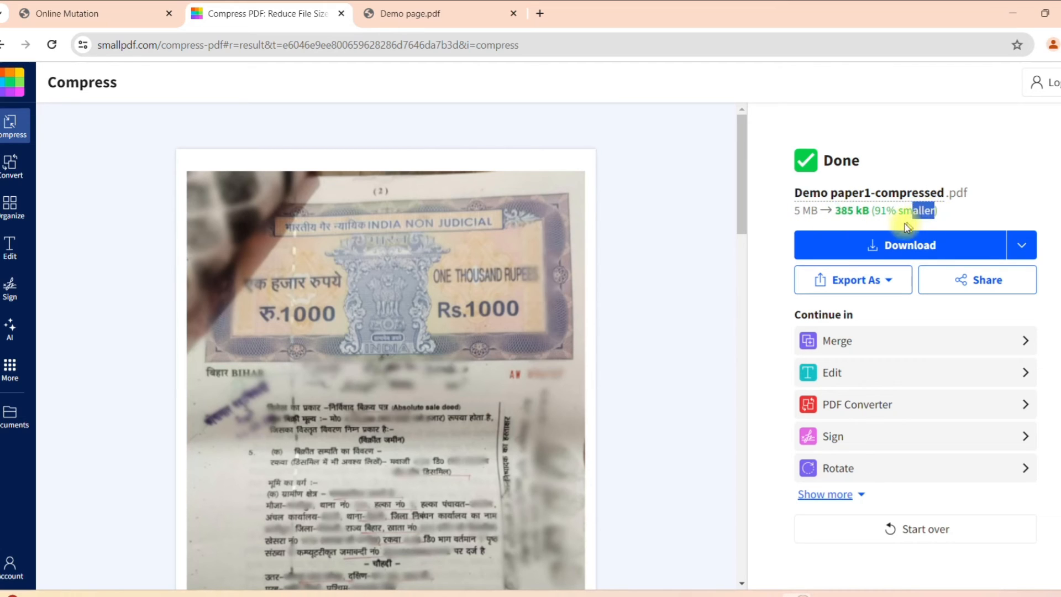
{"action": "left_click", "coordinate": [981, 199]}
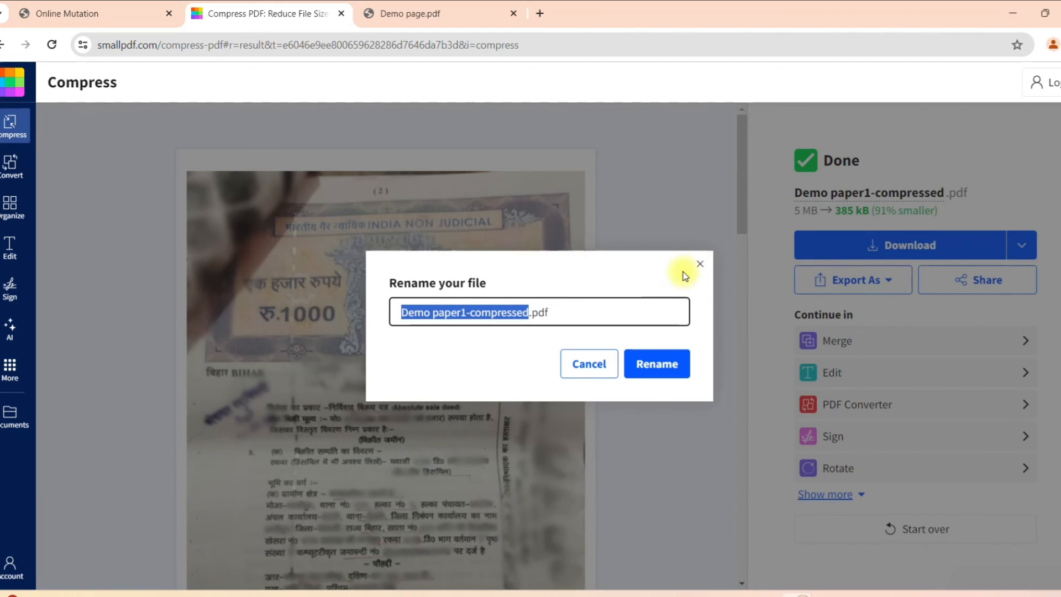
{"action": "left_click", "coordinate": [705, 258]}
Download Demo paper1-compressed.pdf, open the downloaded file and check that all its pages are legible
{"action": "scroll", "coordinate": [459, 346], "scroll_direction": "down", "scroll_amount": 8}
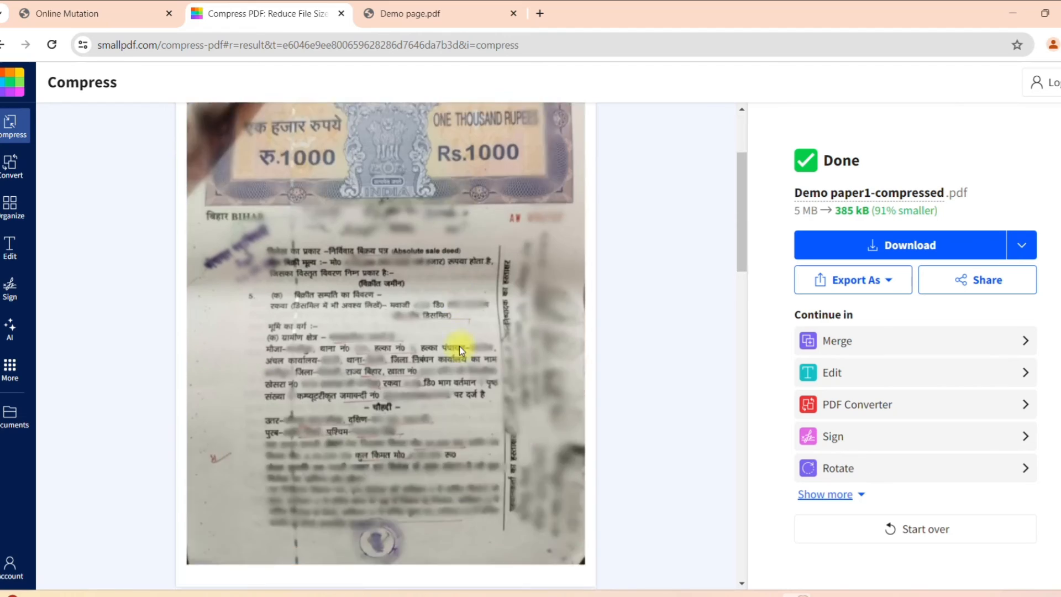
{"action": "scroll", "coordinate": [459, 346], "scroll_direction": "up", "scroll_amount": 8}
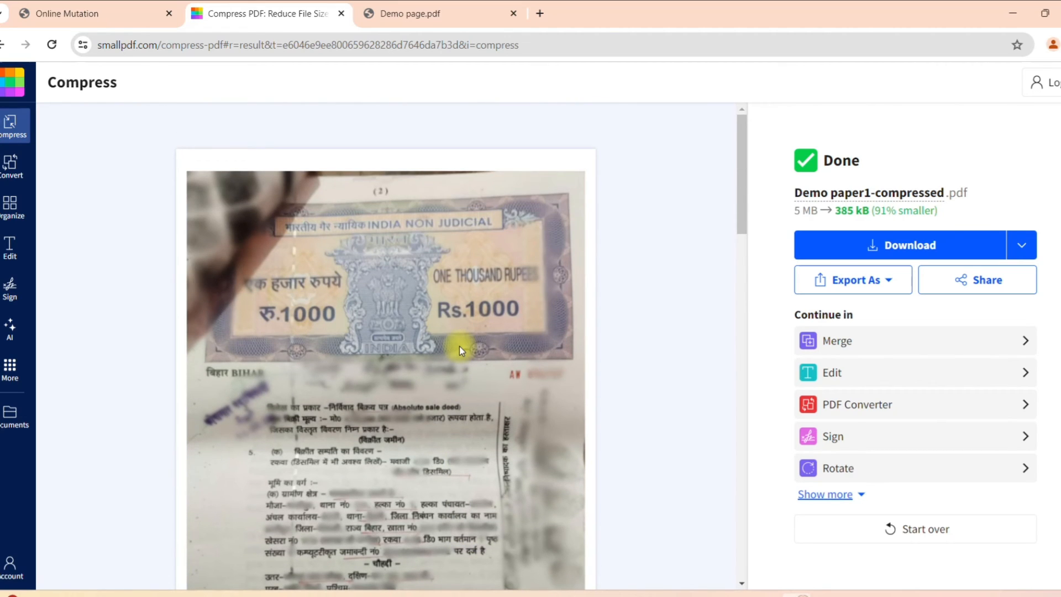
{"action": "left_click", "coordinate": [893, 243]}
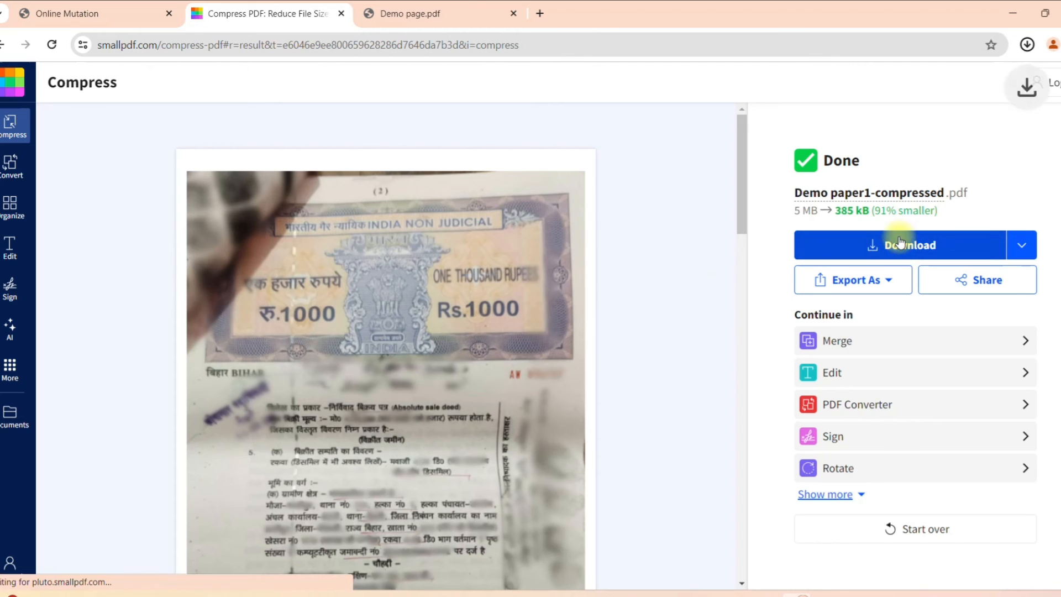
{"action": "left_click", "coordinate": [957, 80]}
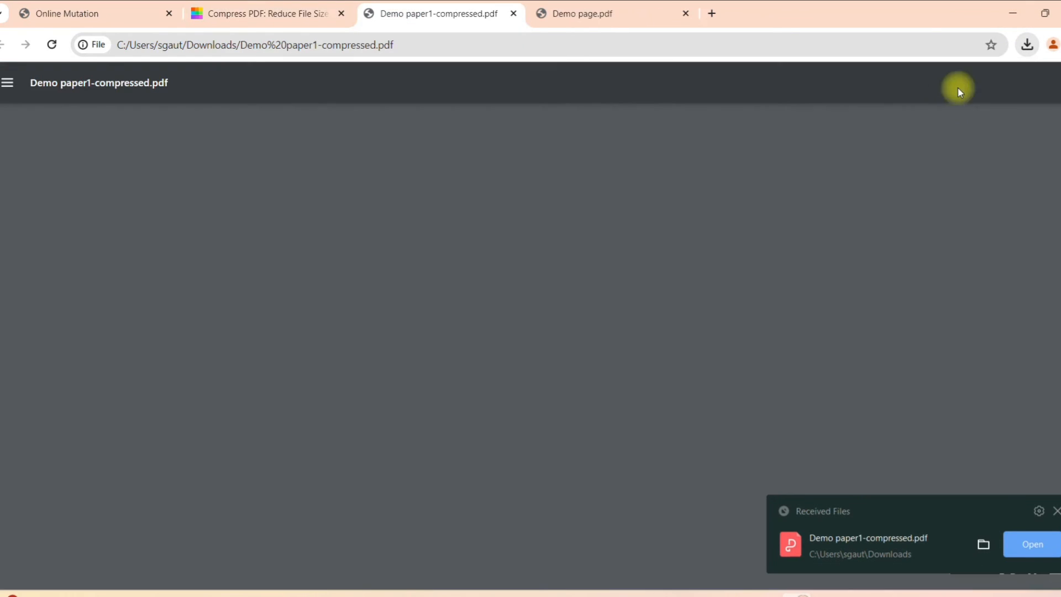
{"action": "scroll", "coordinate": [332, 279], "scroll_direction": "down", "scroll_amount": 3}
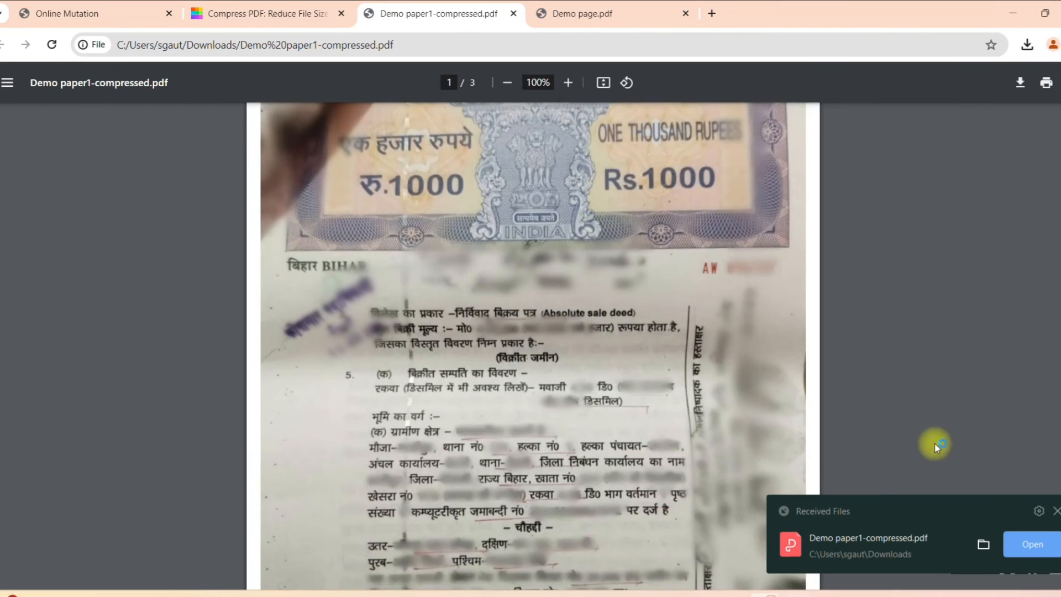
{"action": "left_click", "coordinate": [1055, 513]}
{"action": "scroll", "coordinate": [393, 375], "scroll_direction": "down", "scroll_amount": 18}
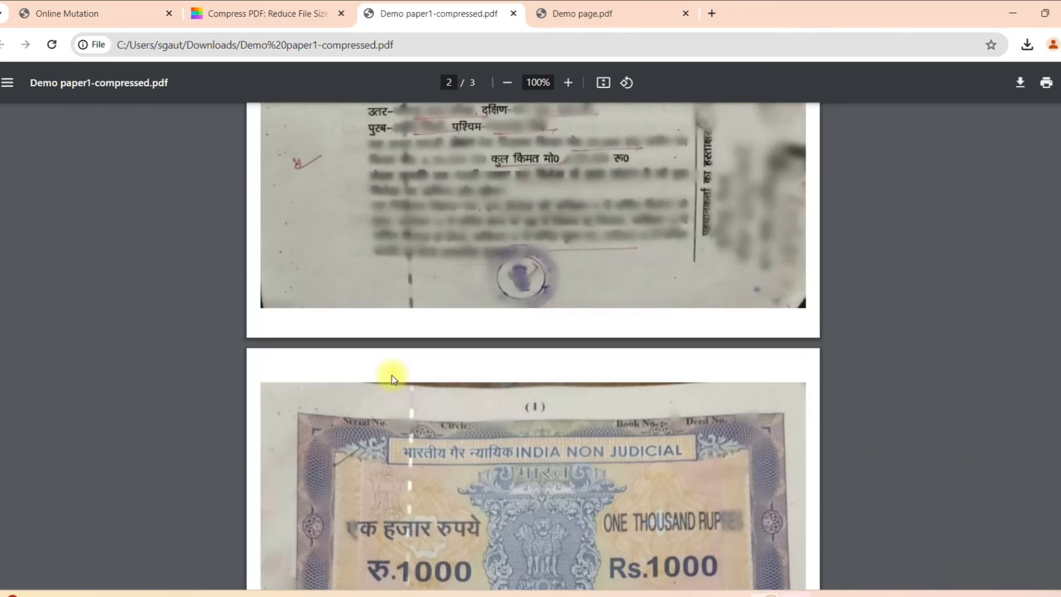
{"action": "scroll", "coordinate": [392, 376], "scroll_direction": "down", "scroll_amount": 15}
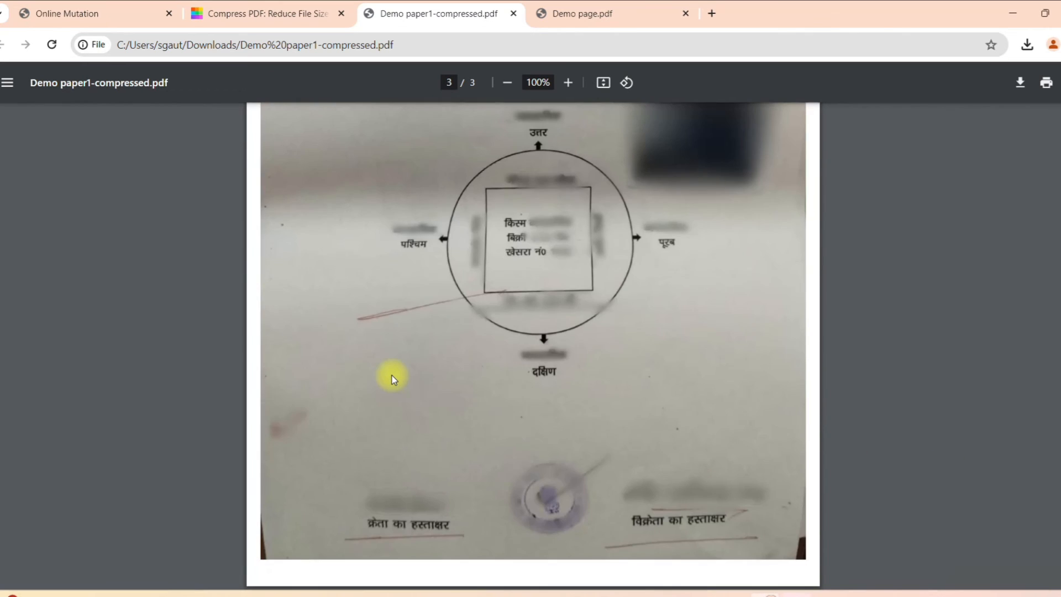
{"action": "scroll", "coordinate": [392, 376], "scroll_direction": "up", "scroll_amount": 20}
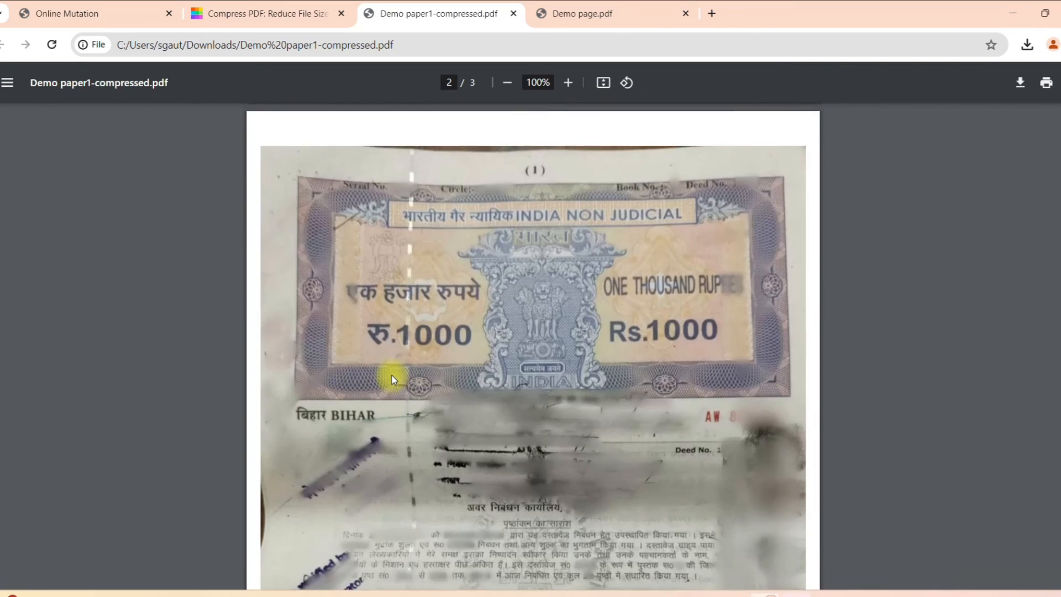
{"action": "scroll", "coordinate": [393, 376], "scroll_direction": "up", "scroll_amount": 5}
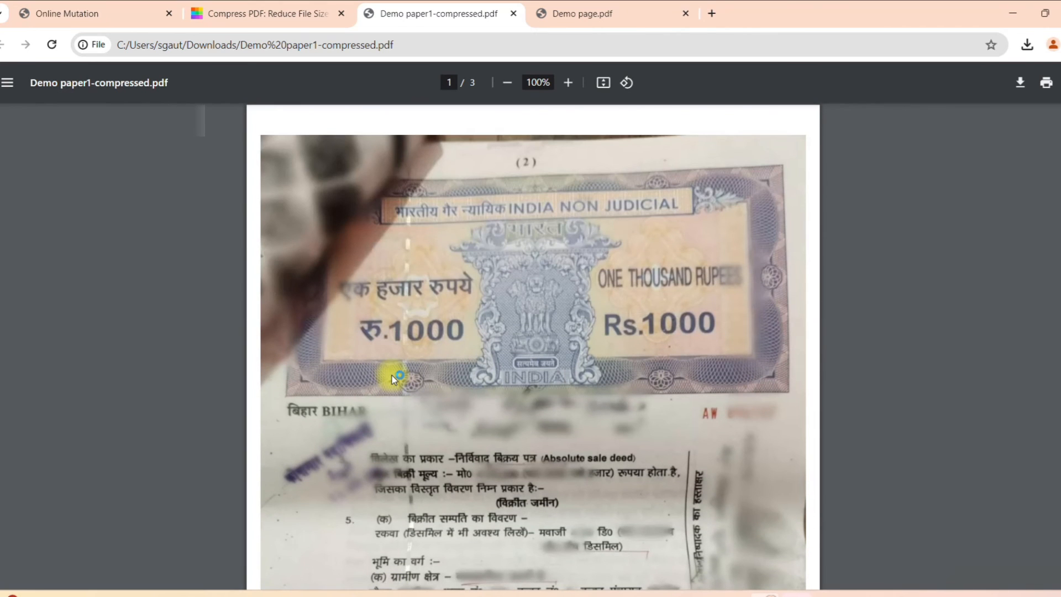
Return to the Online Mutation application and choose the self-attested sale deed PDF from Downloads for the document upload
{"action": "left_click", "coordinate": [78, 10]}
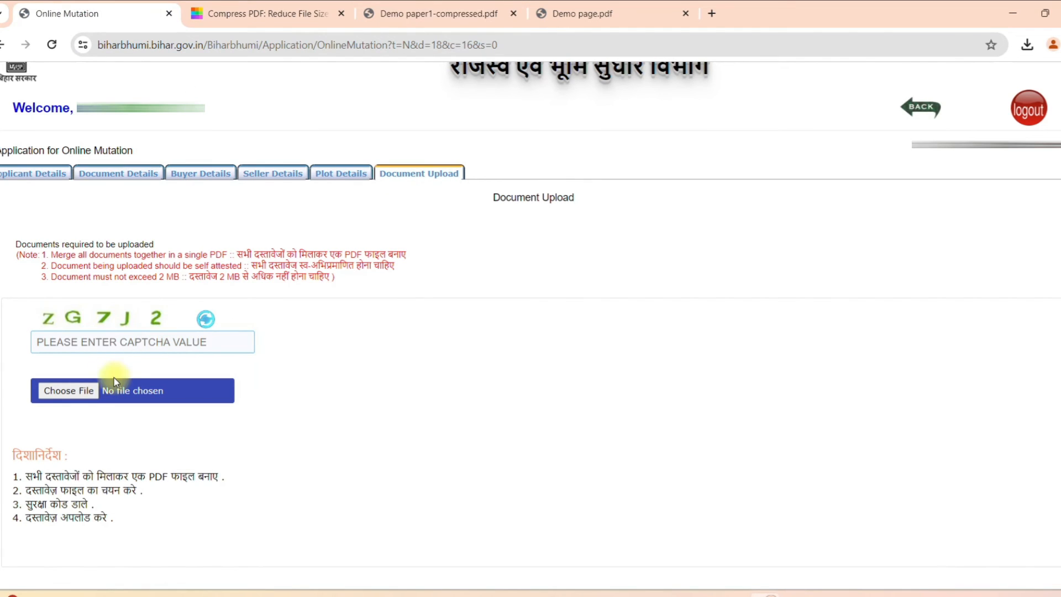
{"action": "left_click", "coordinate": [73, 392]}
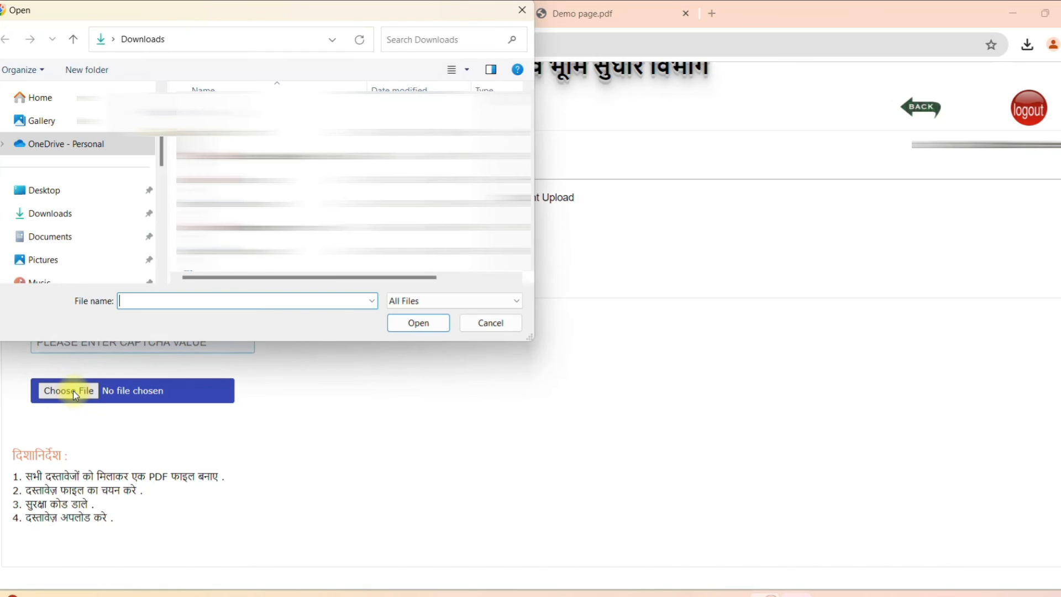
{"action": "left_click", "coordinate": [87, 214]}
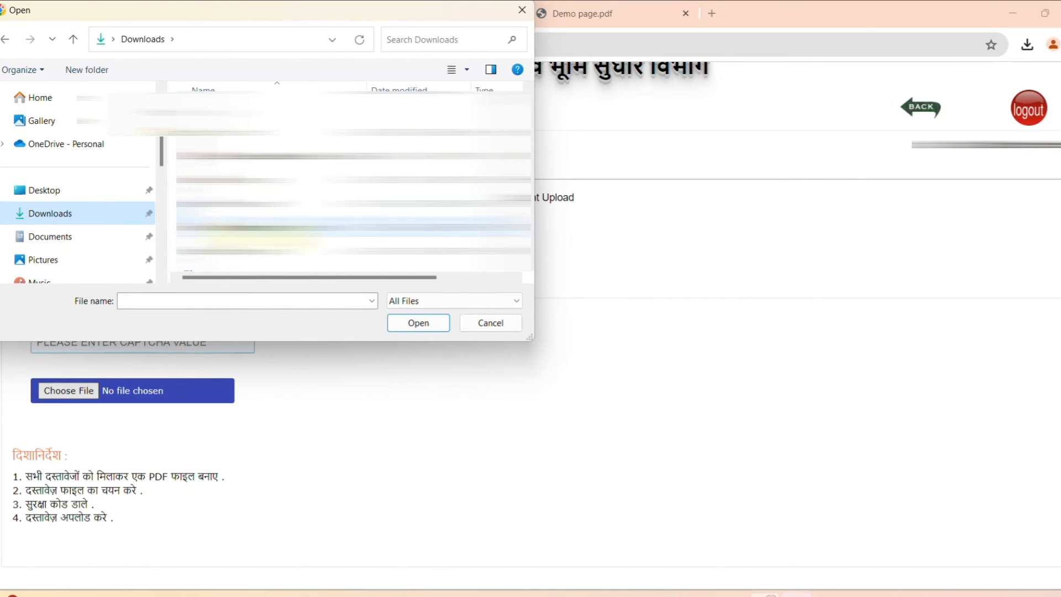
{"action": "left_click", "coordinate": [354, 259]}
{"action": "left_click", "coordinate": [409, 323]}
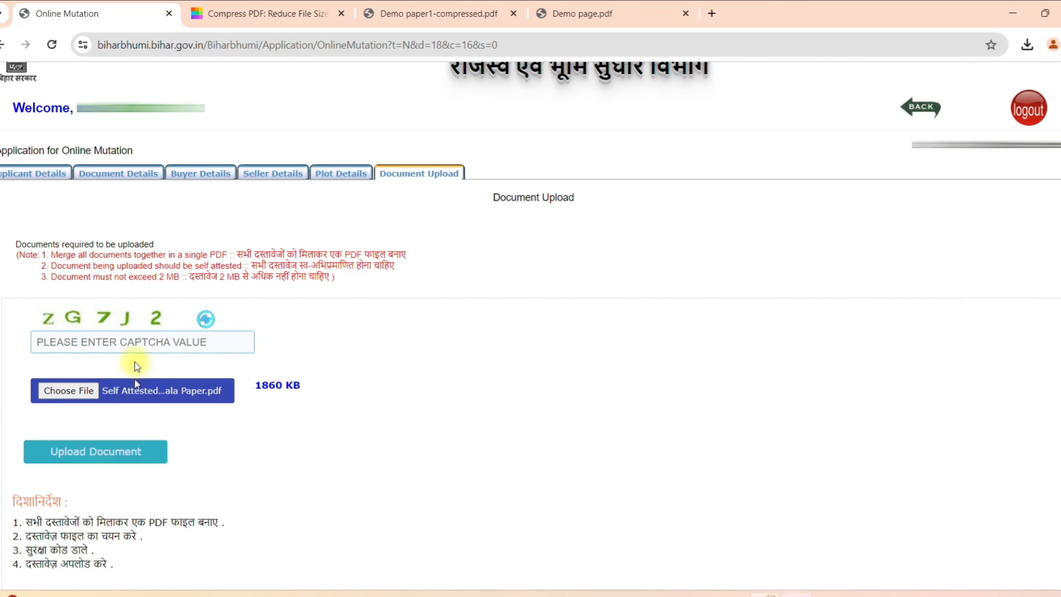
Enter the captcha code shown above the file selection and upload the chosen document
{"action": "left_click", "coordinate": [139, 341]}
{"action": "type", "text": "ZG7J2"}
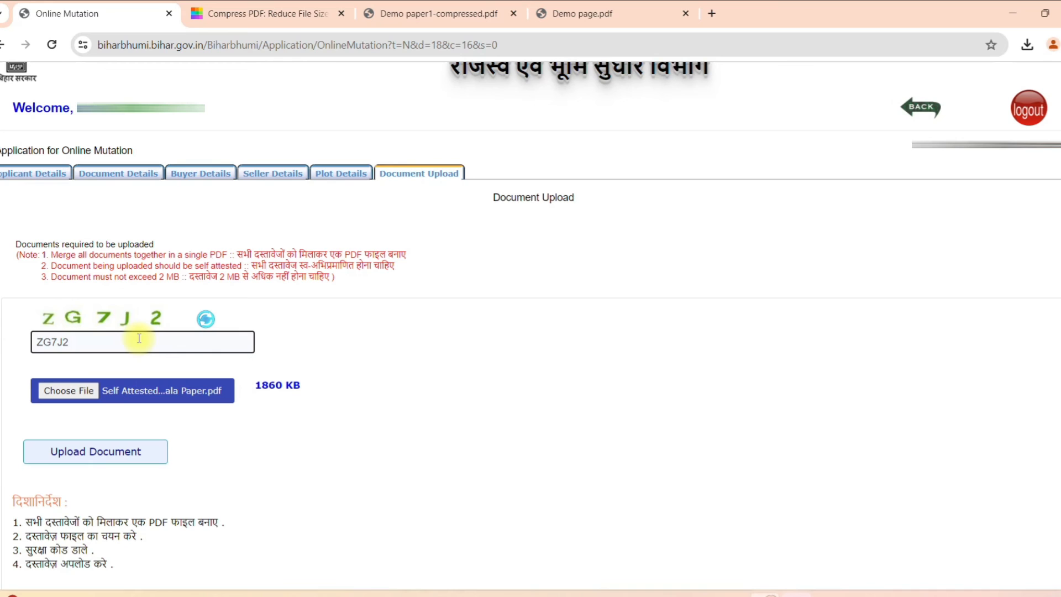
{"action": "left_click", "coordinate": [118, 448]}
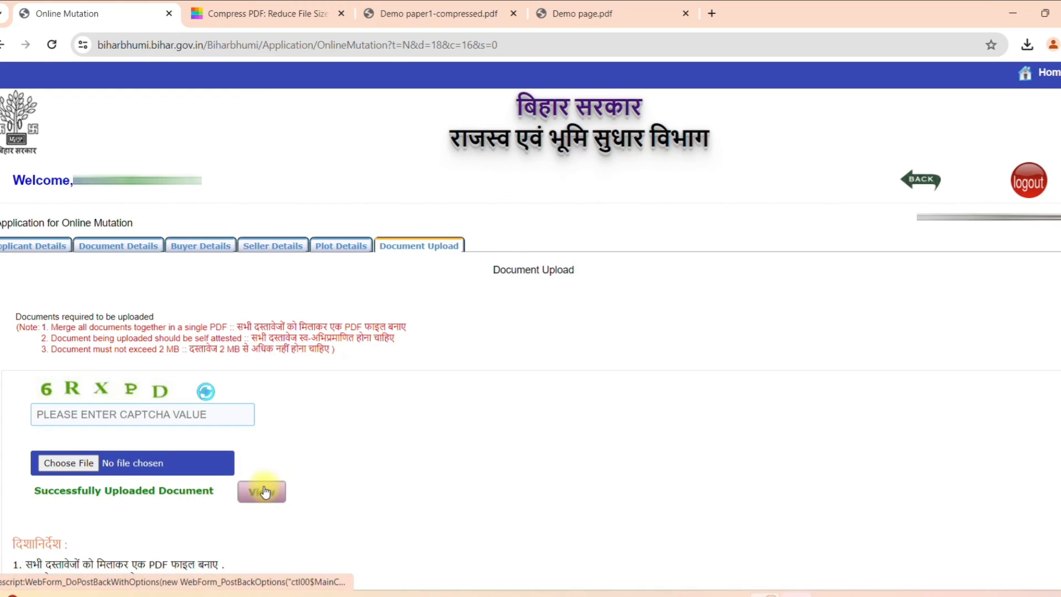
View the uploaded document in a maximized window and check its pages one after another
{"action": "left_click", "coordinate": [264, 492]}
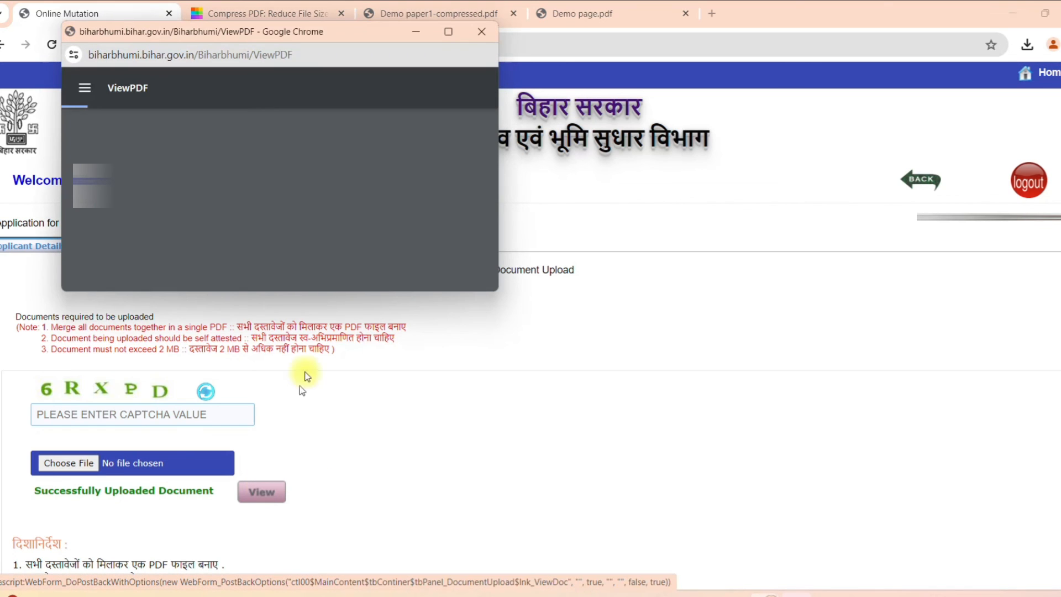
{"action": "left_click", "coordinate": [452, 31]}
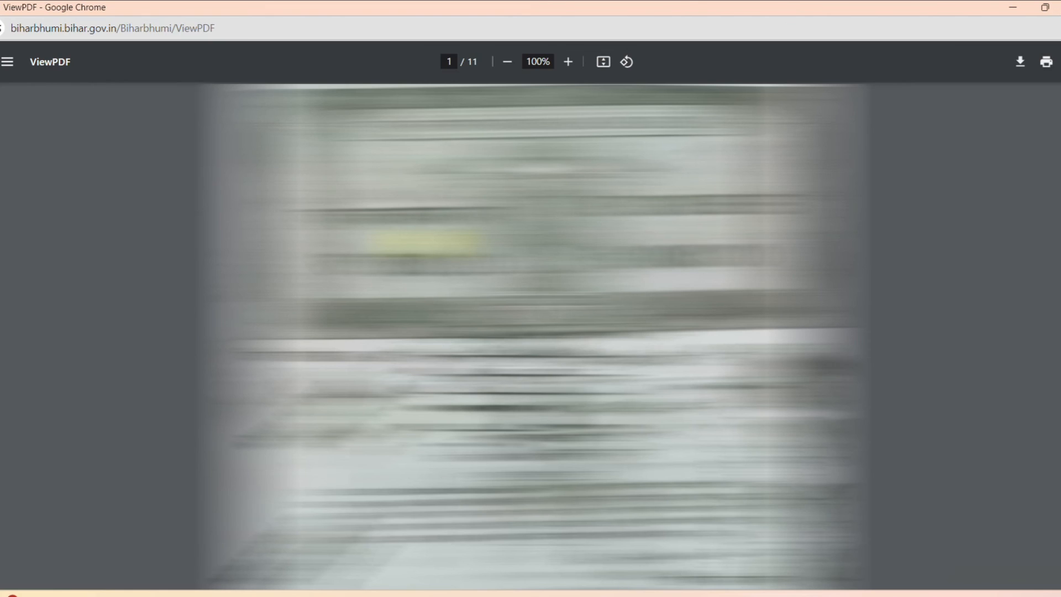
{"action": "scroll", "coordinate": [533, 301], "scroll_direction": "down", "scroll_amount": 10}
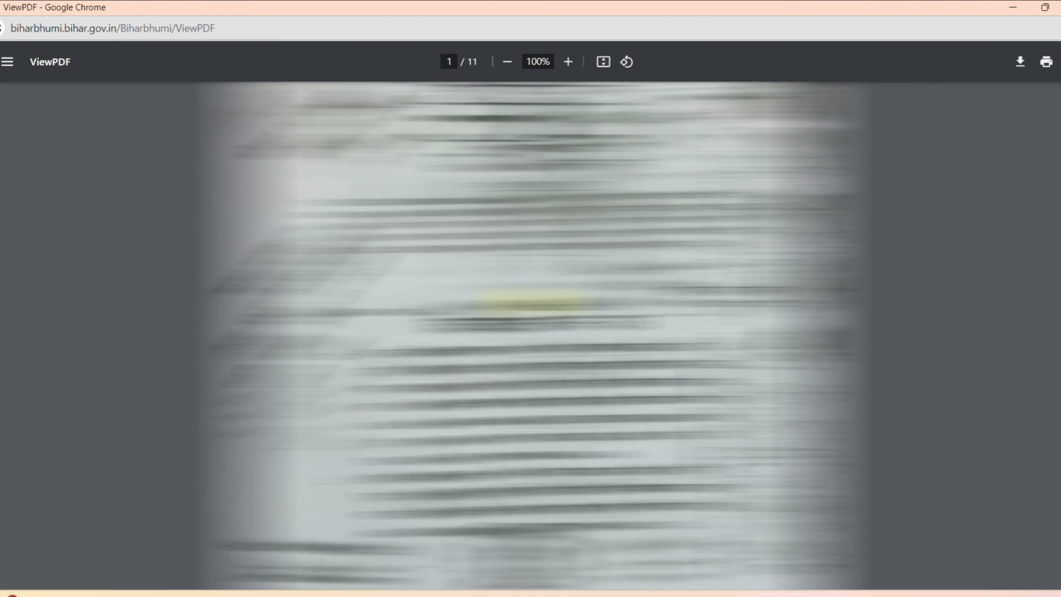
{"action": "scroll", "coordinate": [533, 301], "scroll_direction": "down", "scroll_amount": 10}
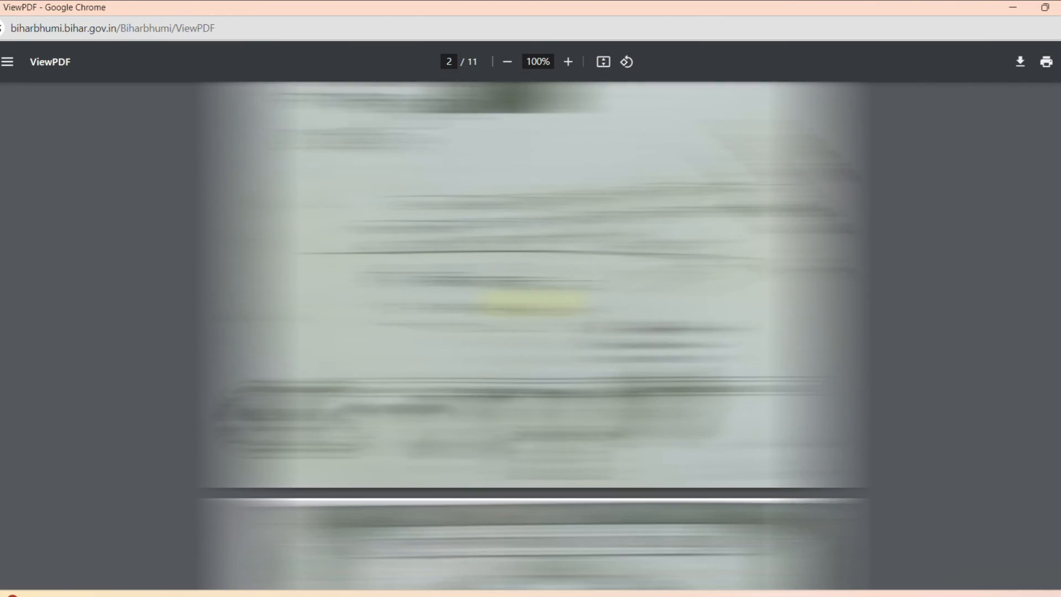
{"action": "scroll", "coordinate": [533, 302], "scroll_direction": "down", "scroll_amount": 10}
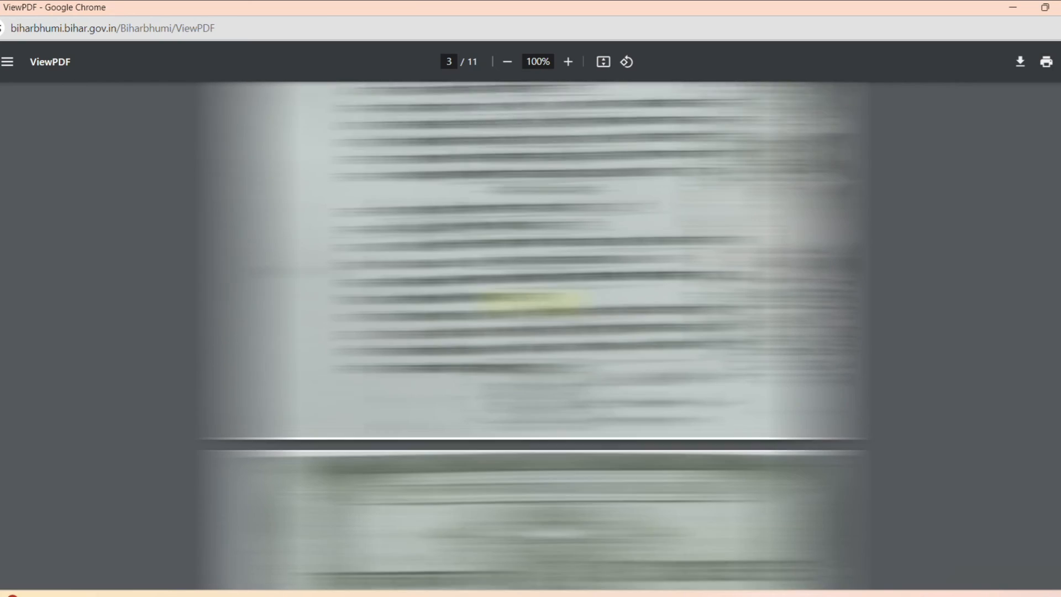
{"action": "scroll", "coordinate": [533, 301], "scroll_direction": "down", "scroll_amount": 10}
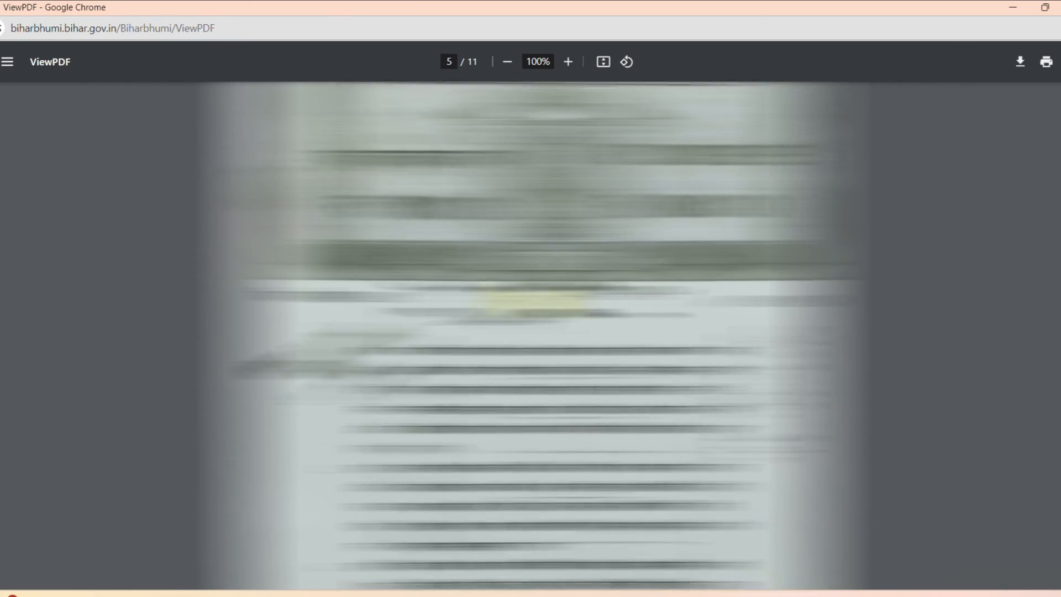
{"action": "scroll", "coordinate": [533, 301], "scroll_direction": "down", "scroll_amount": 20}
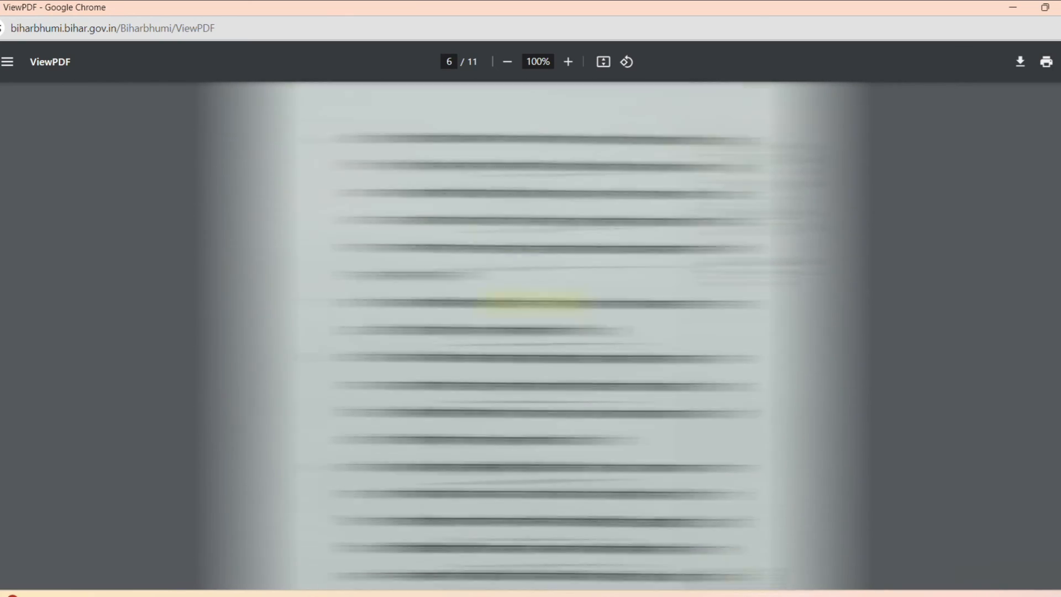
{"action": "scroll", "coordinate": [533, 301], "scroll_direction": "down", "scroll_amount": 10}
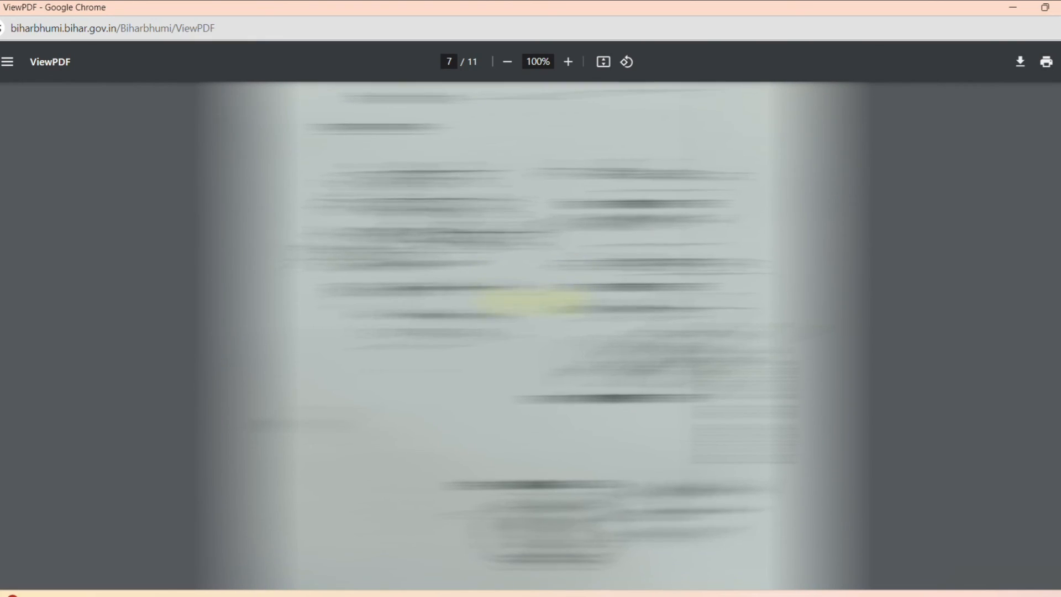
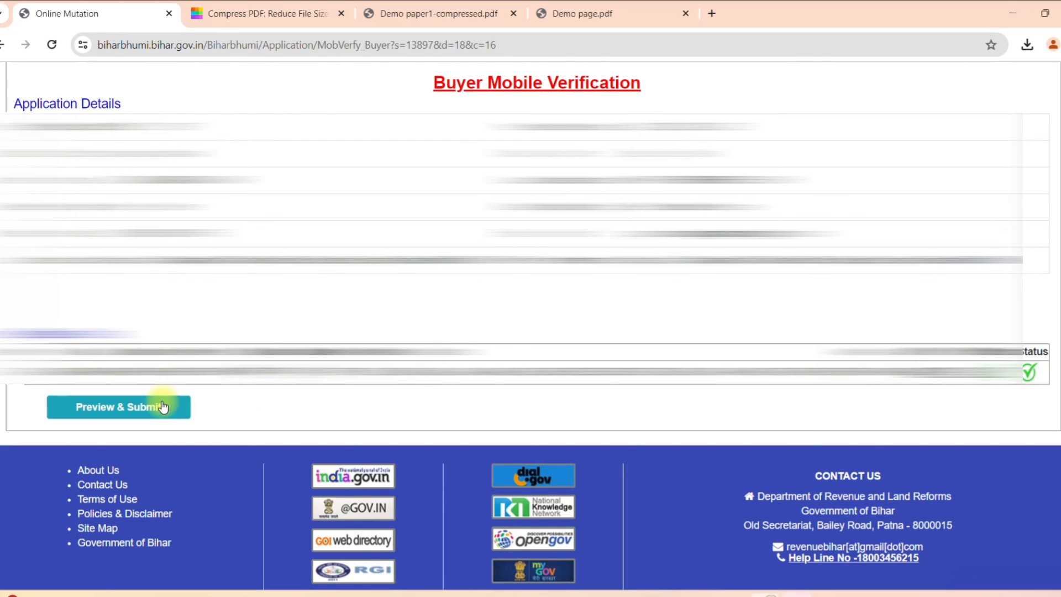
Open the preview of the mutation application and review the entered details down to the document upload section
{"action": "left_click", "coordinate": [163, 407]}
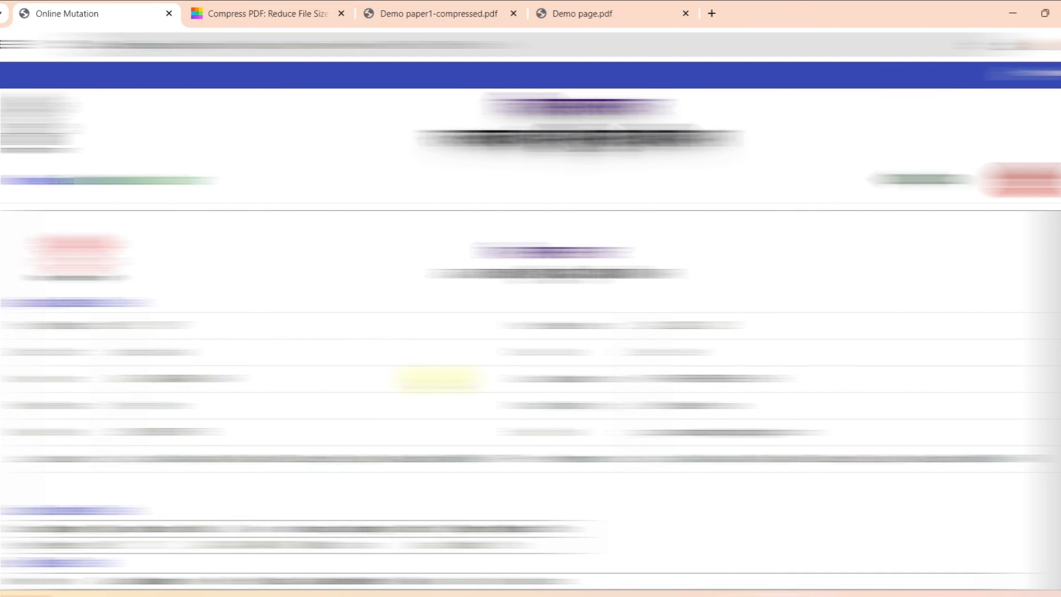
{"action": "scroll", "coordinate": [437, 379], "scroll_direction": "down", "scroll_amount": 7}
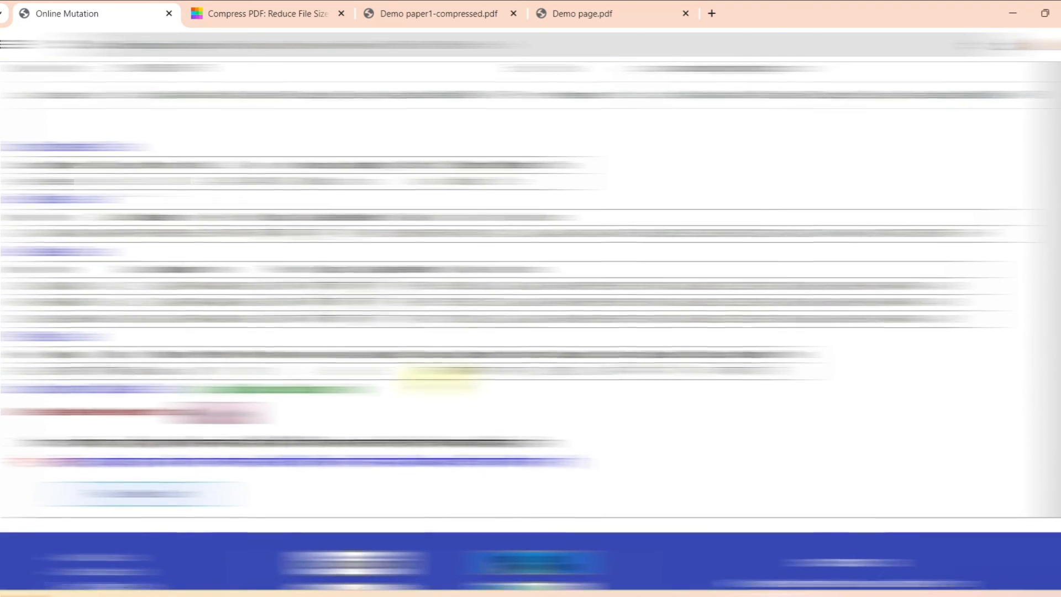
{"action": "scroll", "coordinate": [437, 379], "scroll_direction": "down", "scroll_amount": 3}
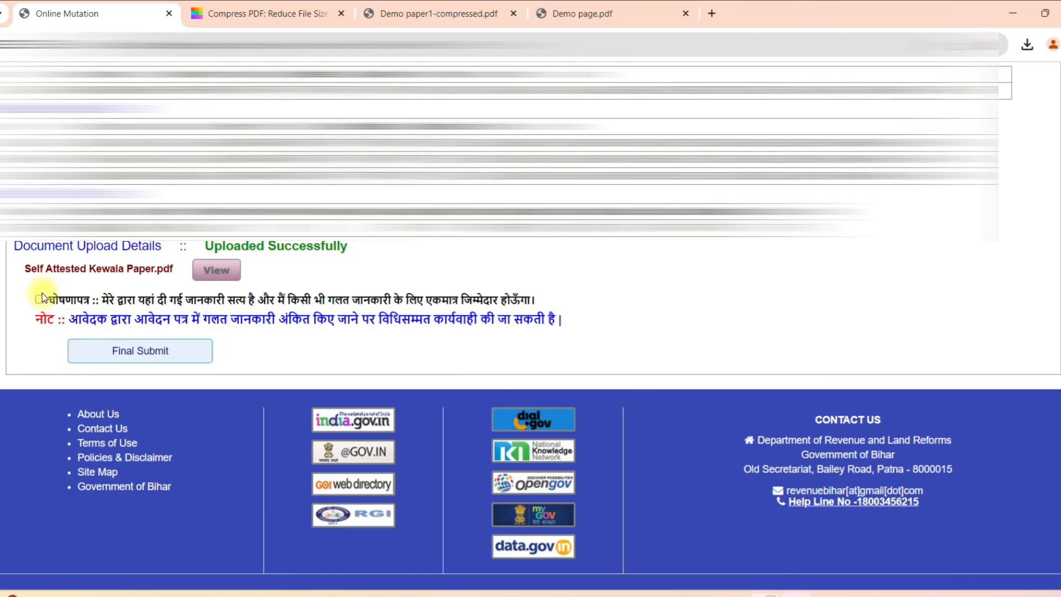
Accept the declaration (घोषणापत्र) that the given information is true and make the final submission of the application
{"action": "left_click", "coordinate": [40, 298]}
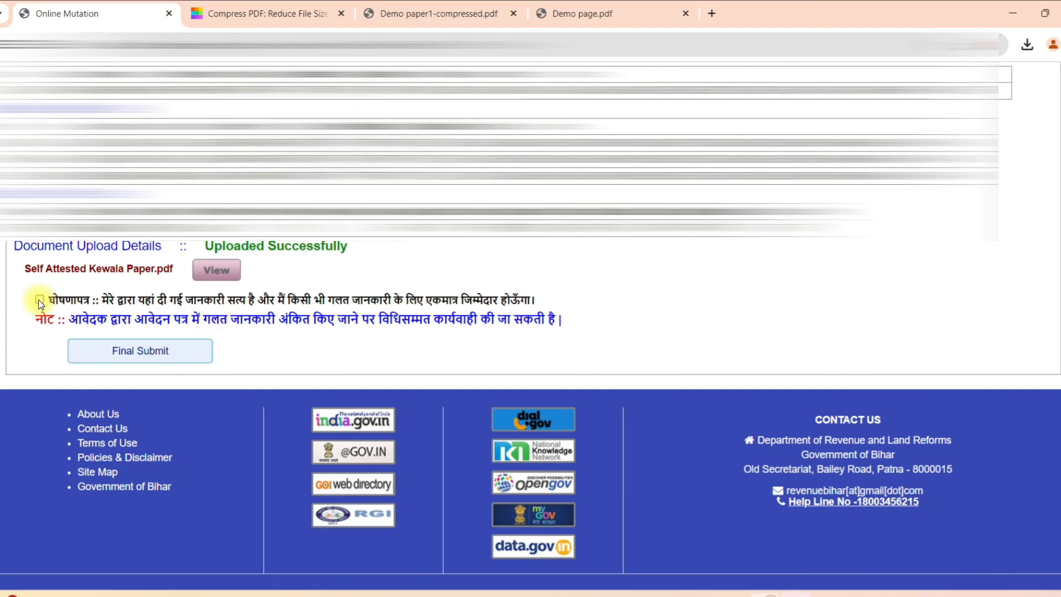
{"action": "left_click", "coordinate": [188, 354]}
{"action": "scroll", "coordinate": [985, 500], "scroll_direction": "up", "scroll_amount": 3}
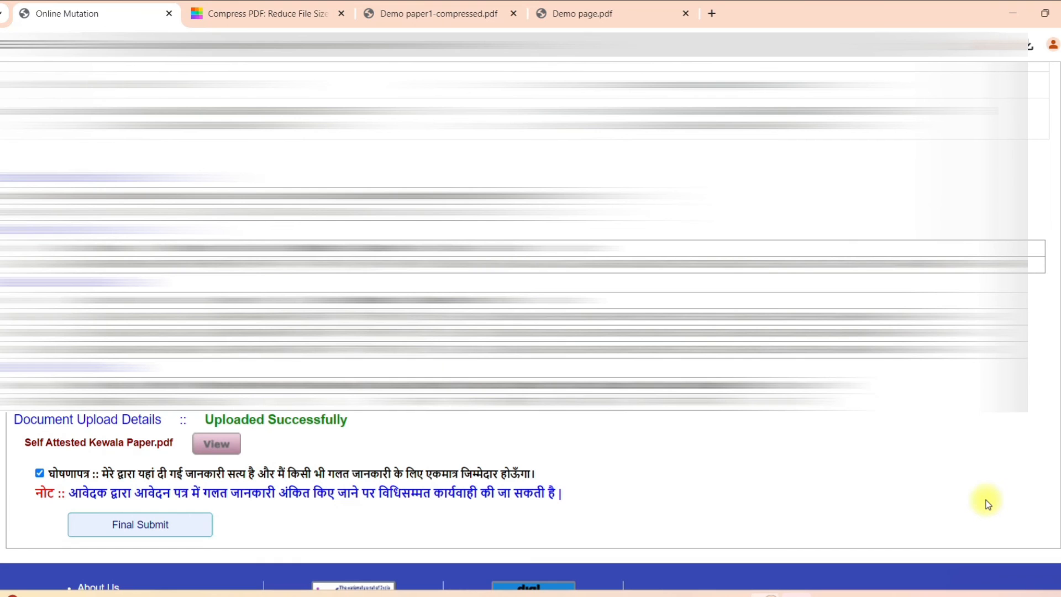
{"action": "left_click", "coordinate": [165, 527]}
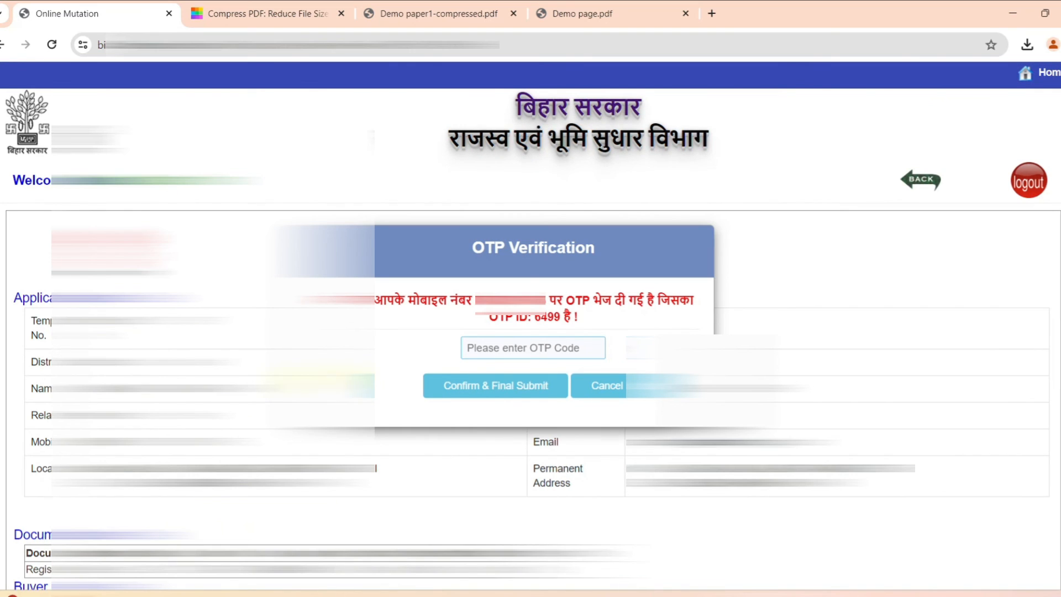
Enter the OTP code sent to the registered mobile number and confirm the final submission
{"action": "left_click", "coordinate": [469, 350]}
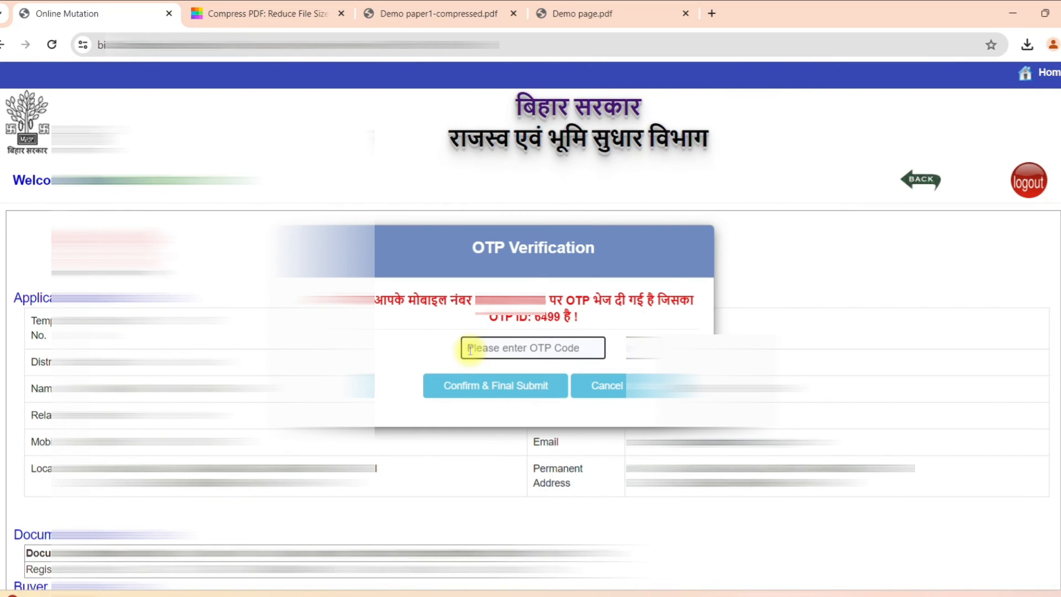
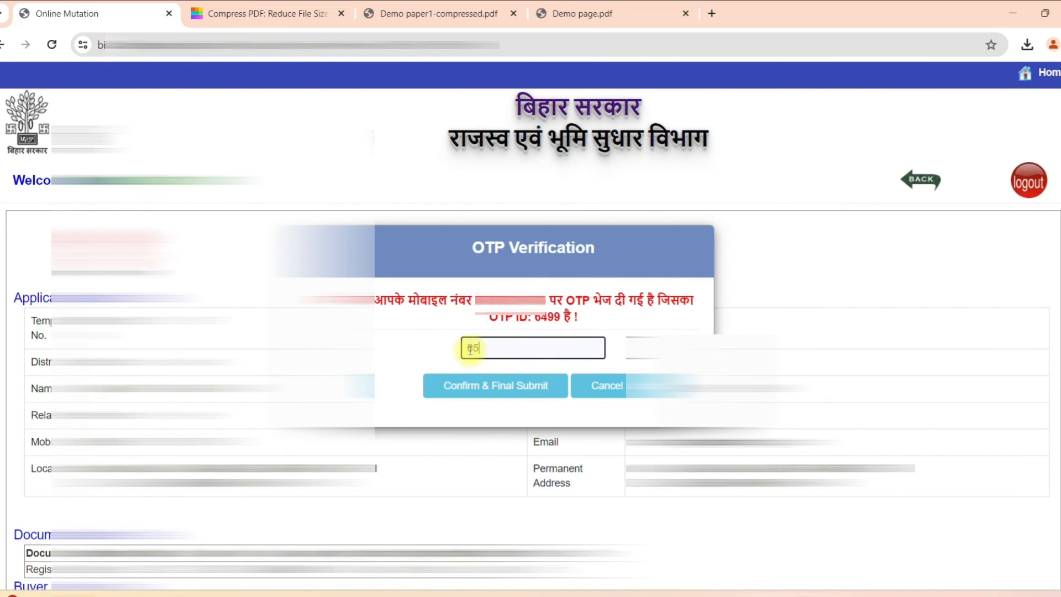
{"action": "left_click", "coordinate": [494, 390]}
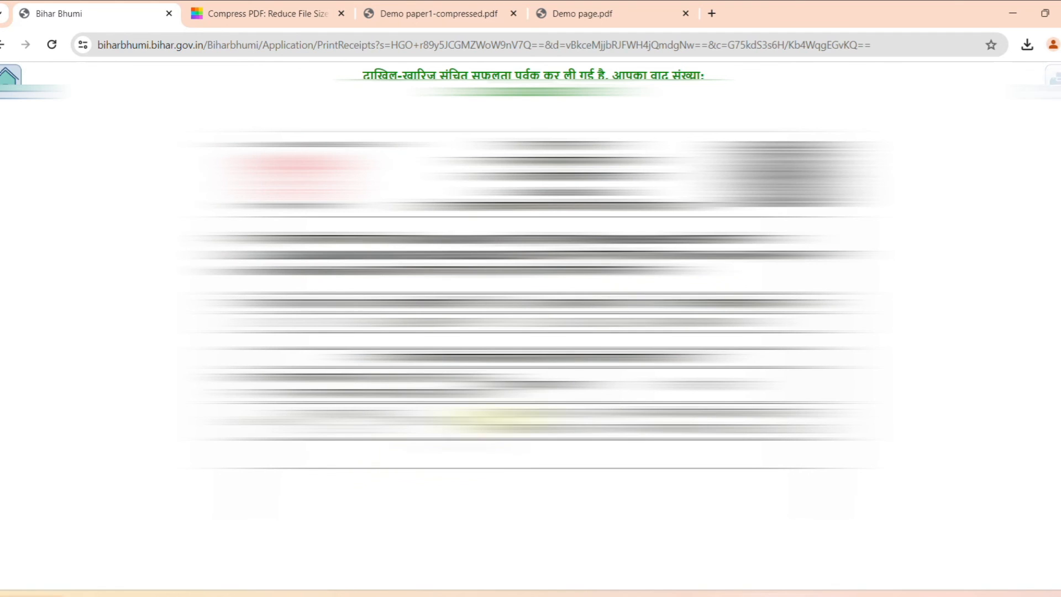
Print the application receipt to a PDF file with all pages in portrait layout
{"action": "left_click", "coordinate": [1055, 75]}
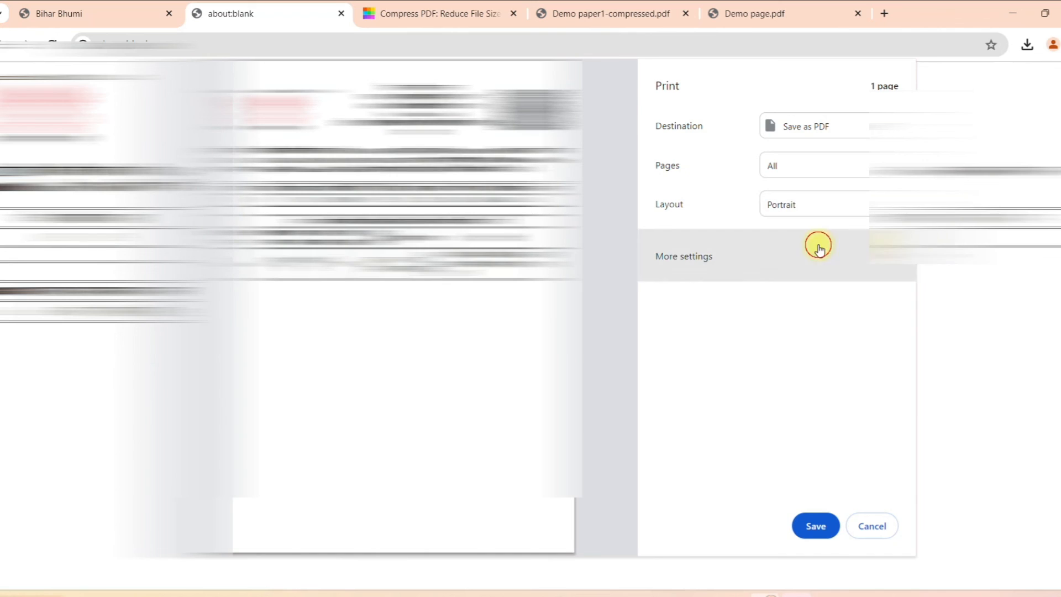
{"action": "left_click", "coordinate": [819, 244]}
{"action": "left_click", "coordinate": [810, 531]}
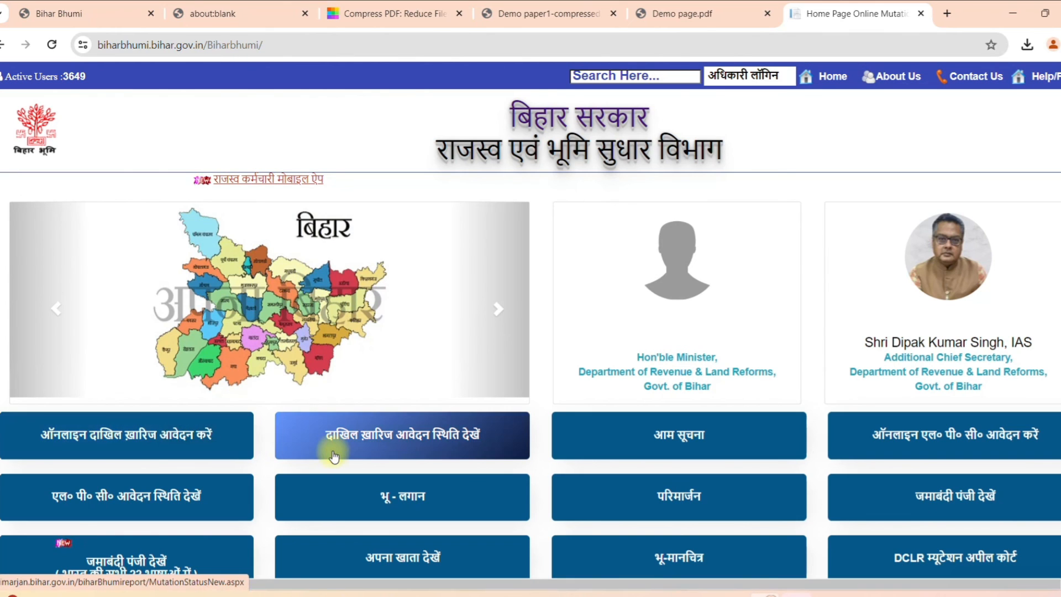
Open the mutation application status page and search for the submitted application in financial year 2024 - 2025, solving the security code
{"action": "left_click", "coordinate": [366, 452]}
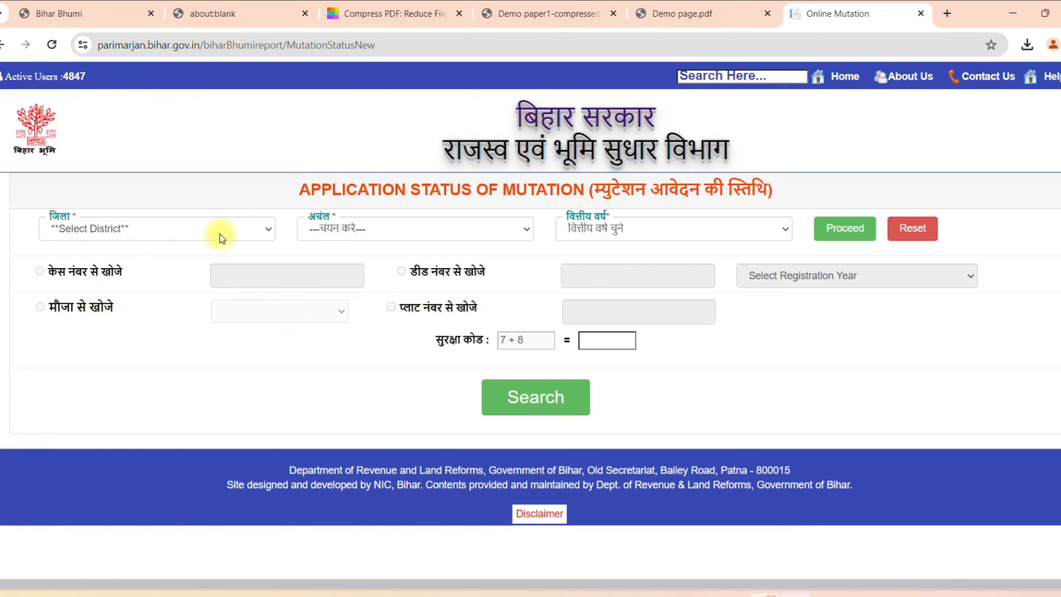
{"action": "left_click", "coordinate": [213, 232]}
{"action": "left_click", "coordinate": [24, 282]}
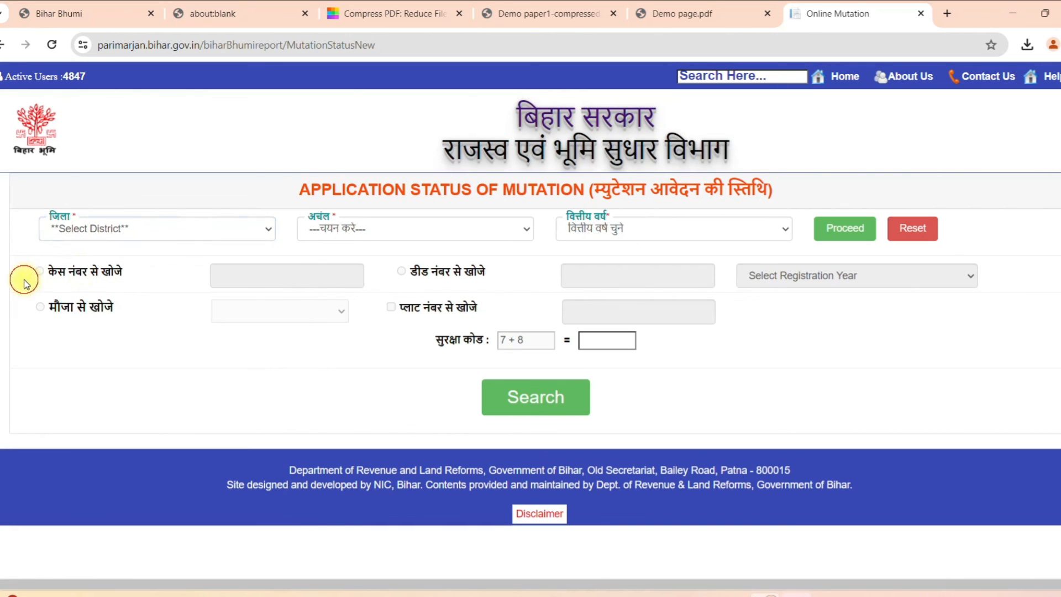
{"action": "left_click", "coordinate": [362, 230]}
{"action": "left_click", "coordinate": [607, 232]}
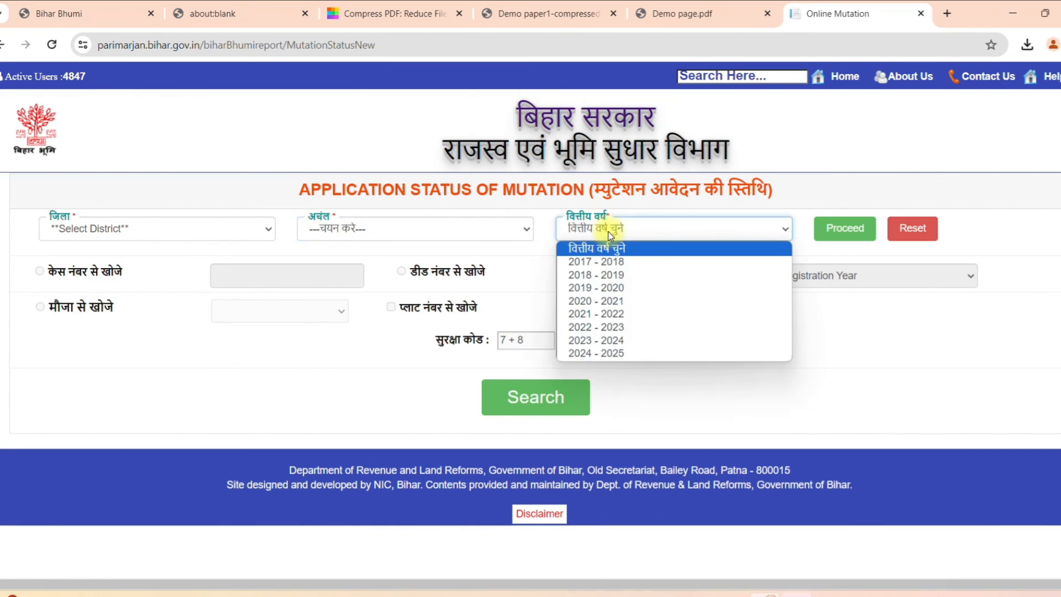
{"action": "left_click", "coordinate": [619, 356]}
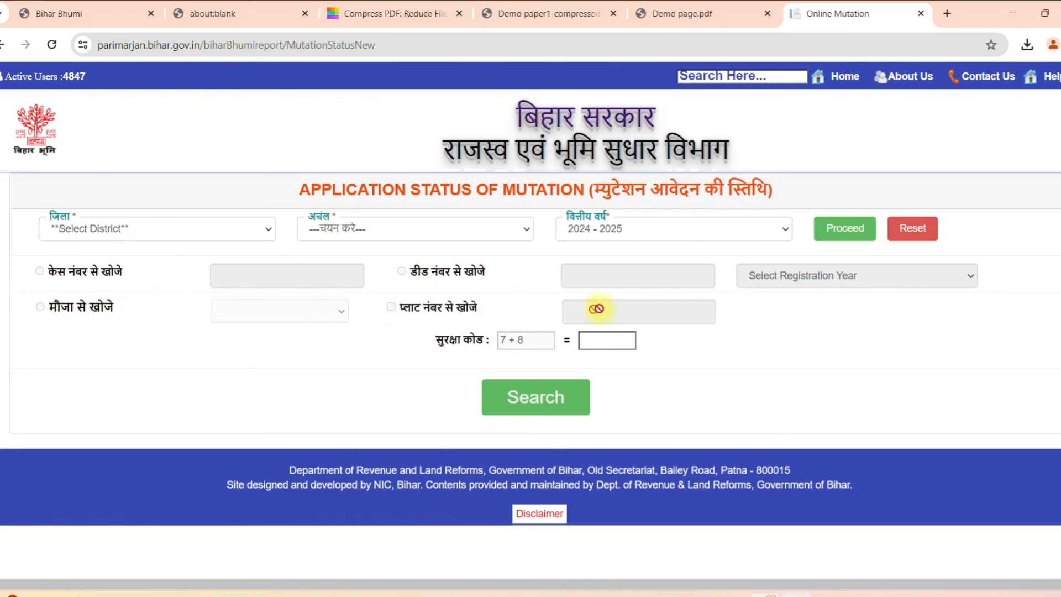
{"action": "left_click", "coordinate": [606, 340]}
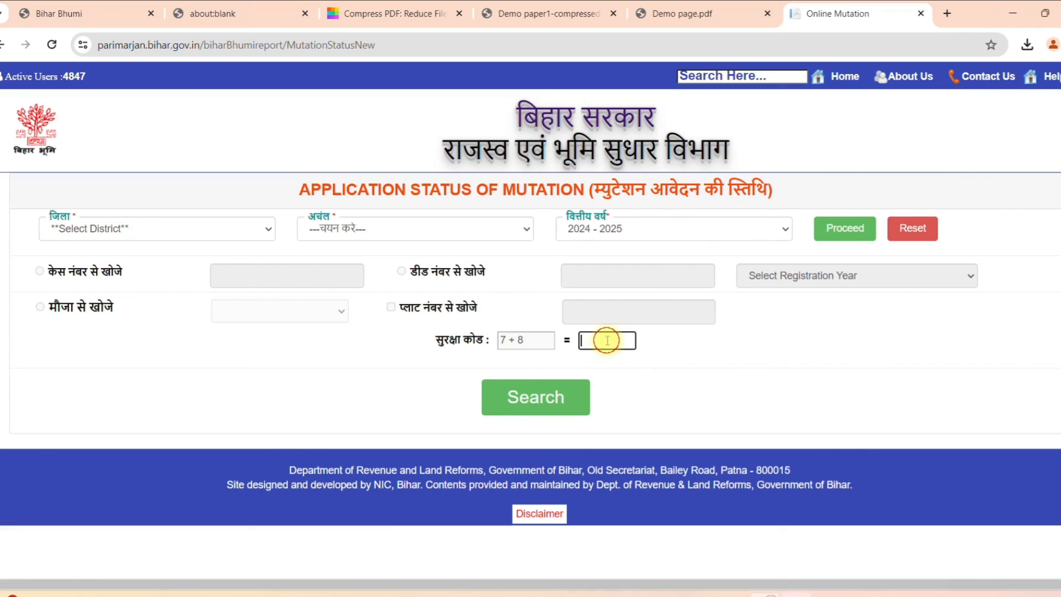
{"action": "left_click", "coordinate": [568, 402]}
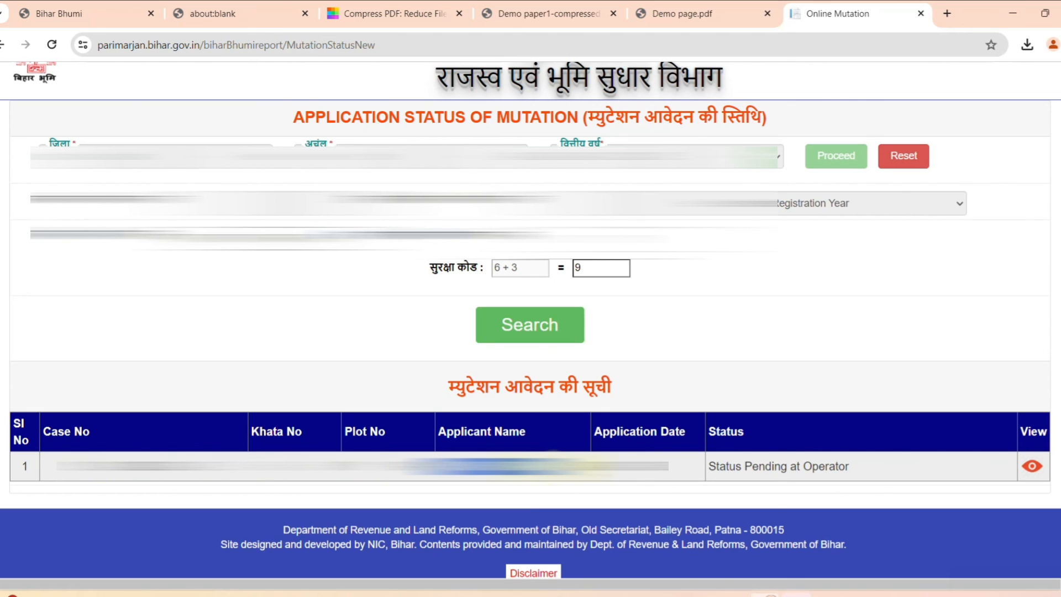
Check the application's row in the mutation list, then open its details in a maximized window and read through them
{"action": "left_click_drag", "start_coordinate": [604, 469], "coordinate": [658, 472]}
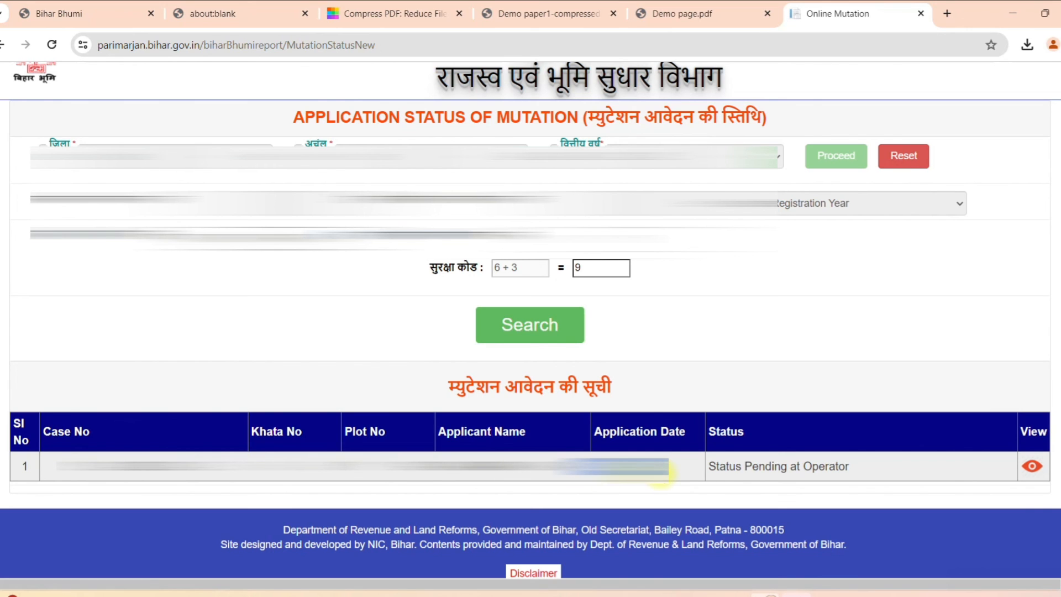
{"action": "left_click", "coordinate": [670, 470]}
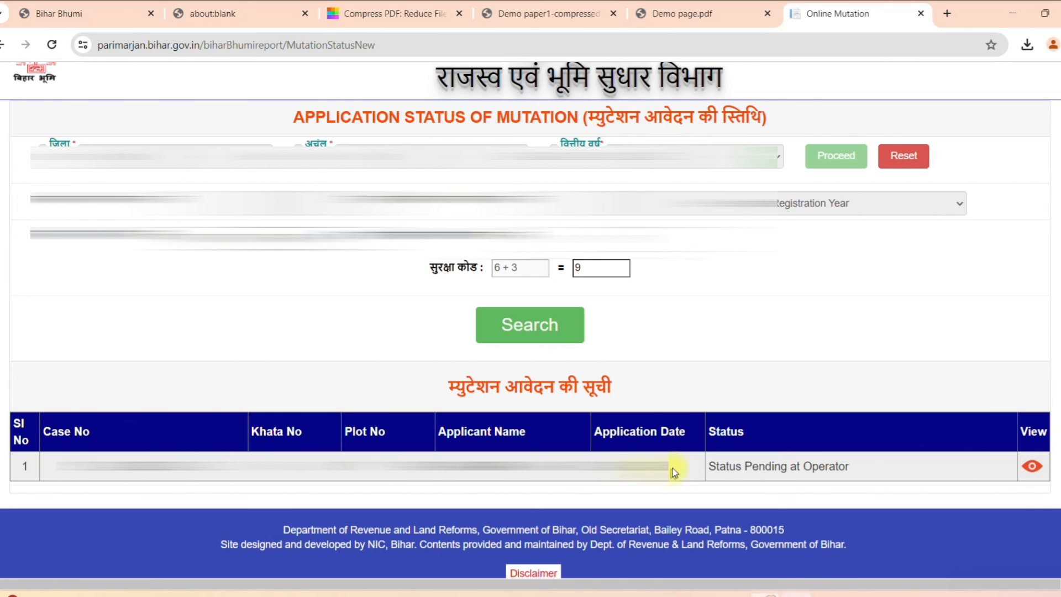
{"action": "left_click", "coordinate": [1033, 466]}
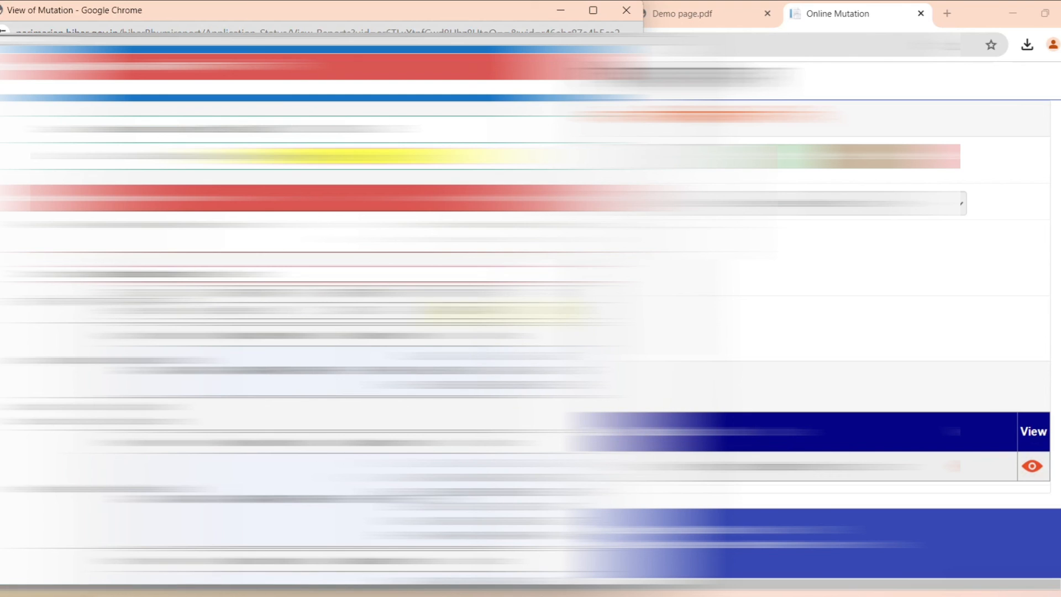
{"action": "left_click", "coordinate": [593, 10]}
{"action": "scroll", "coordinate": [496, 314], "scroll_direction": "down", "scroll_amount": 1}
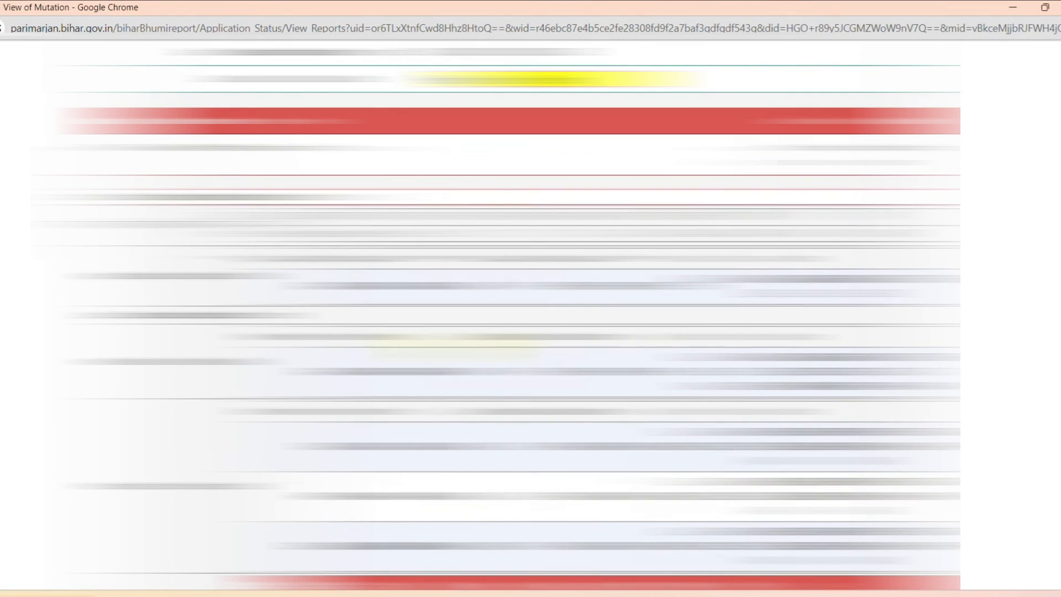
{"action": "scroll", "coordinate": [504, 315], "scroll_direction": "down", "scroll_amount": 1}
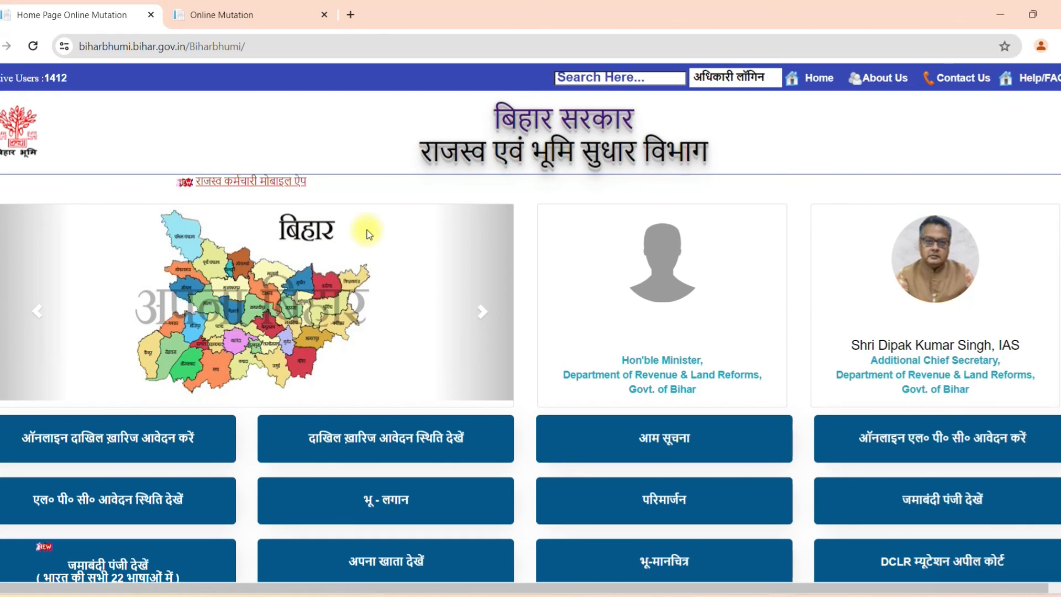
{"action": "left_click", "coordinate": [231, 21]}
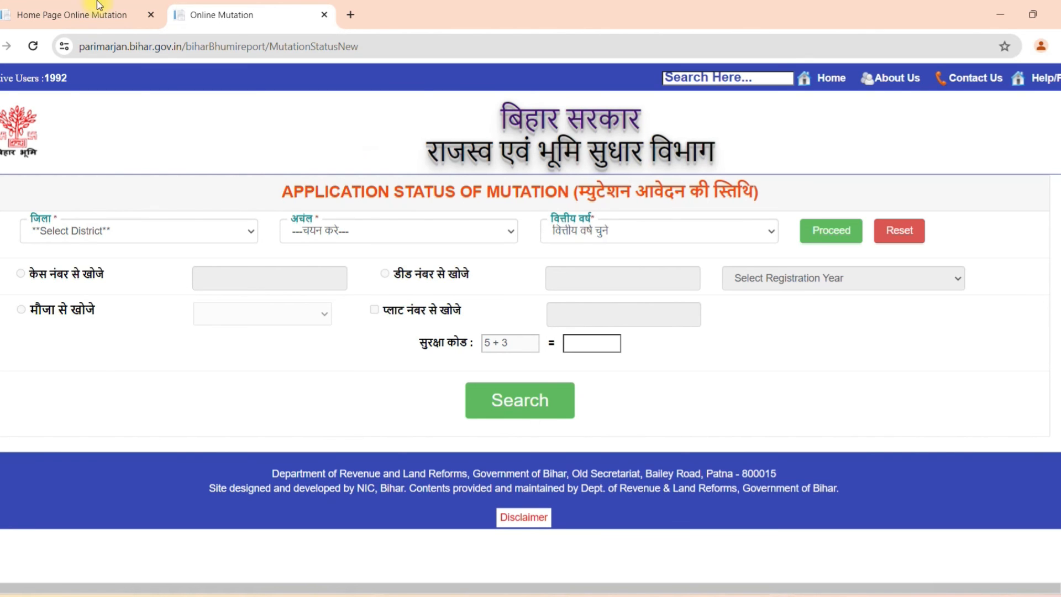
{"action": "left_click", "coordinate": [77, 12]}
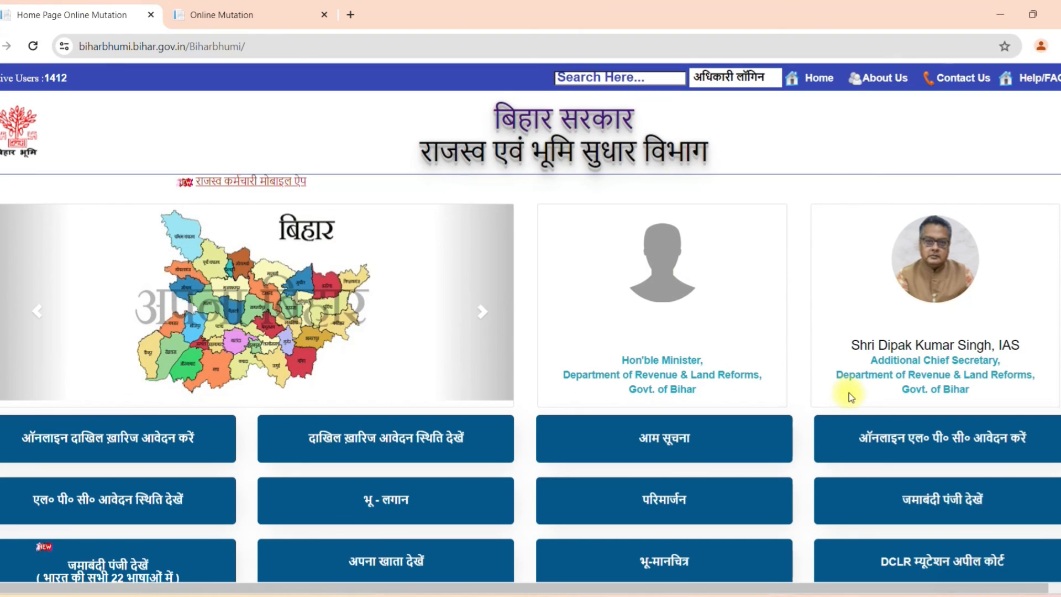
Open the भू - लगान service from the Bihar Bhumi home page, choose online lagaan payment and acknowledge the notice to reach the login page
{"action": "scroll", "coordinate": [848, 393], "scroll_direction": "down", "scroll_amount": 3}
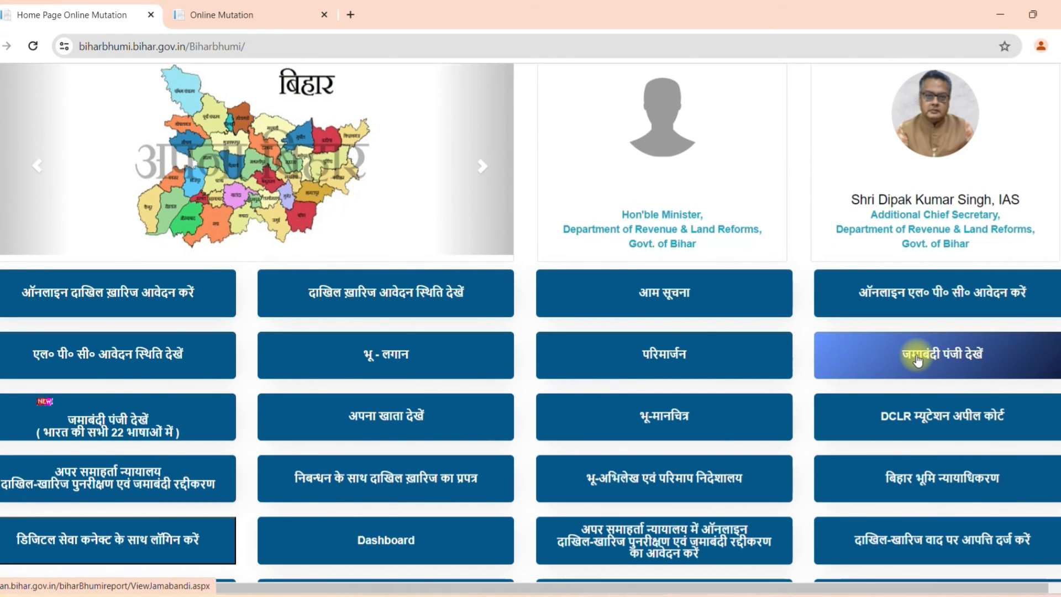
{"action": "left_click", "coordinate": [454, 362]}
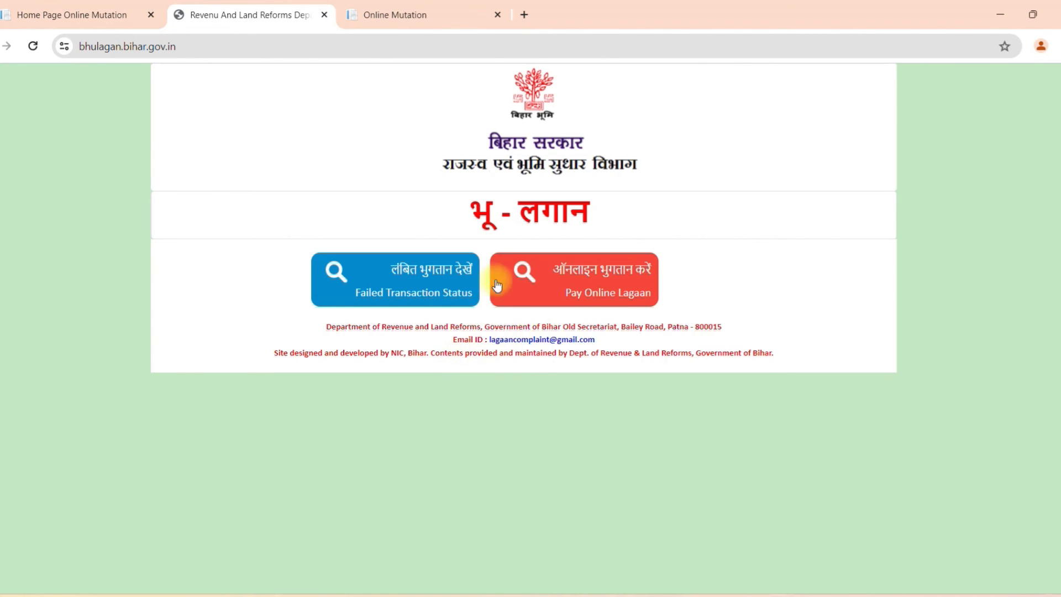
{"action": "left_click", "coordinate": [628, 281]}
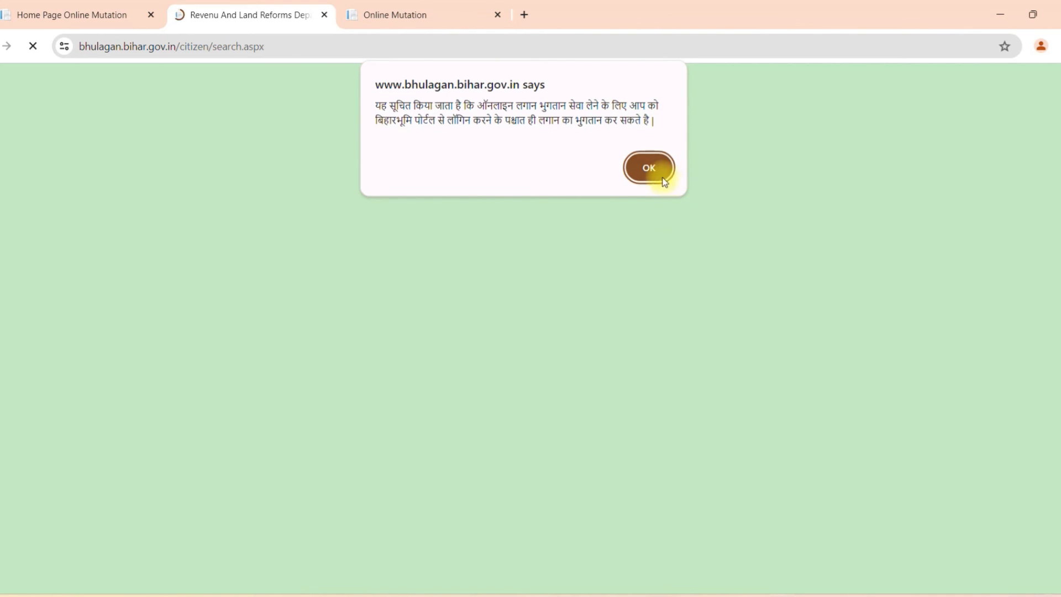
{"action": "left_click", "coordinate": [655, 172]}
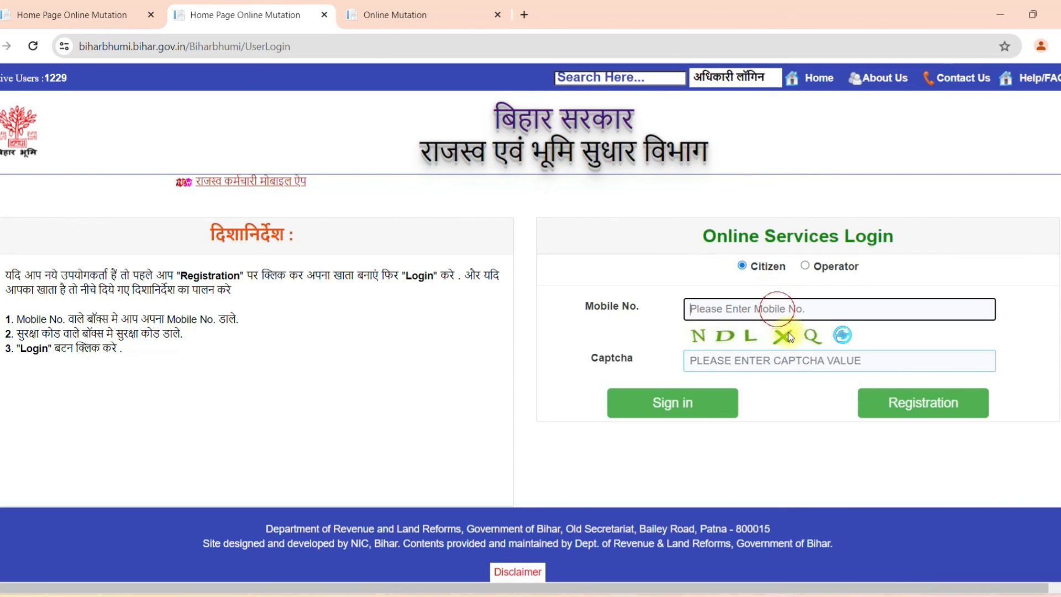
{"action": "left_click", "coordinate": [787, 362]}
{"action": "left_click", "coordinate": [786, 412]}
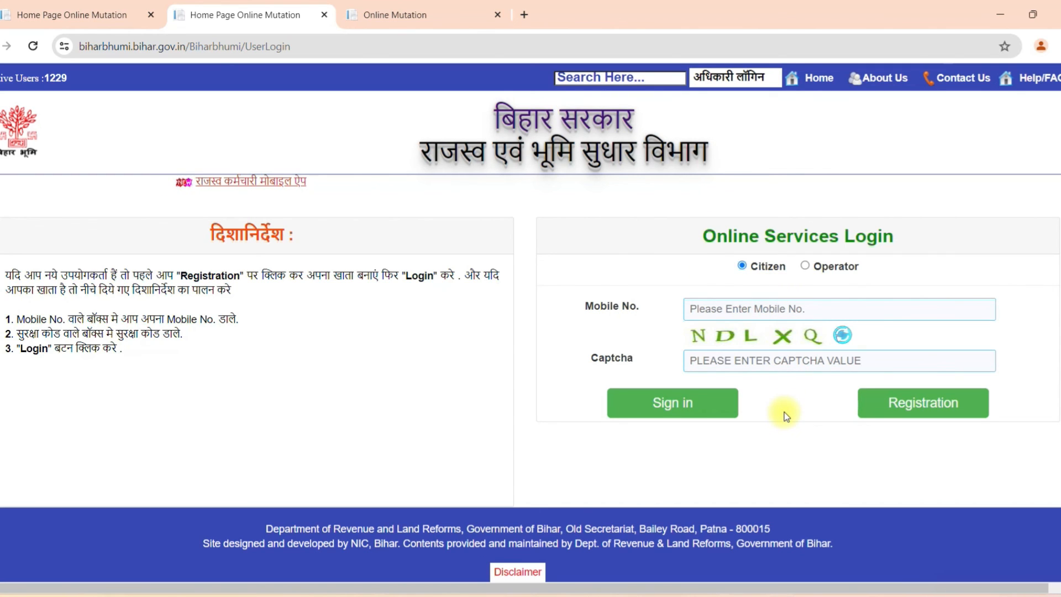